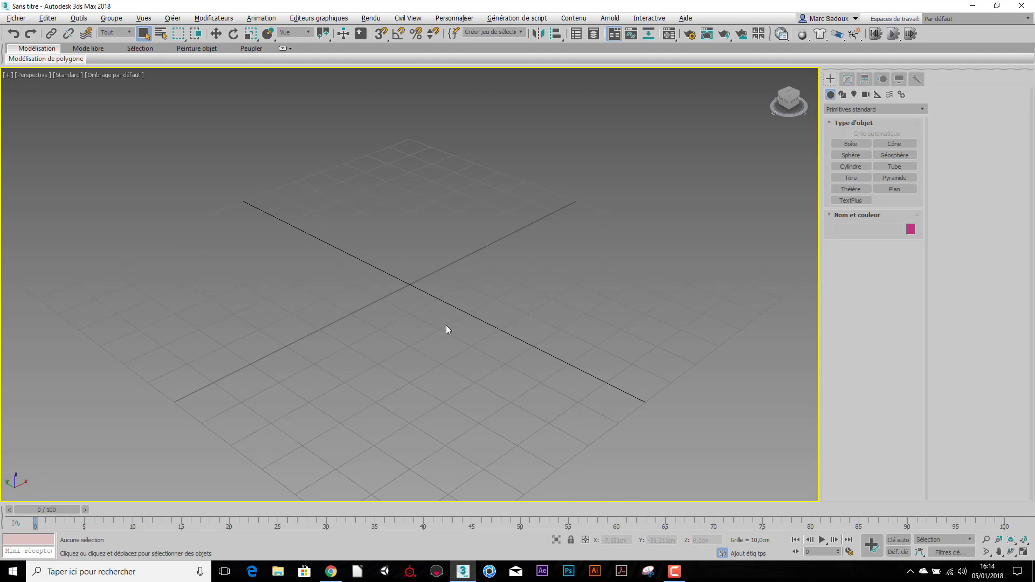
Save the empty scene as Flipper_chassis in the 01_FLIPPER folder.
left_click(16, 18)
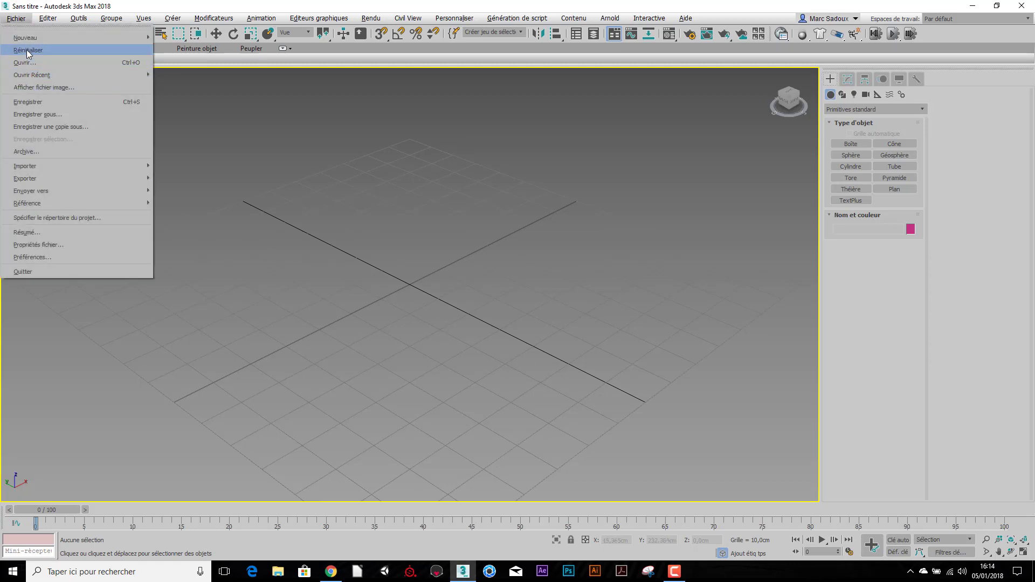
left_click(30, 115)
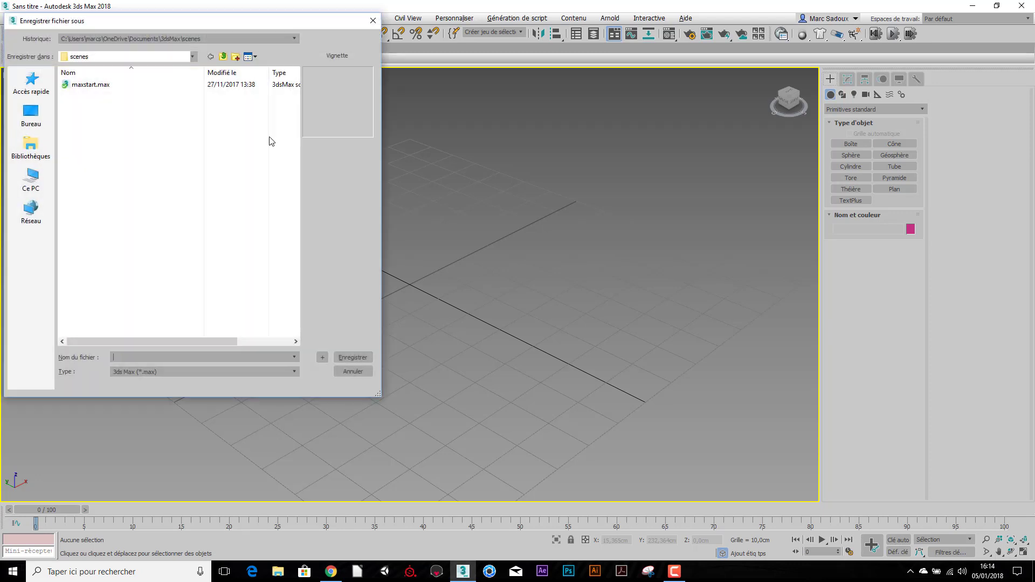
left_click(156, 37)
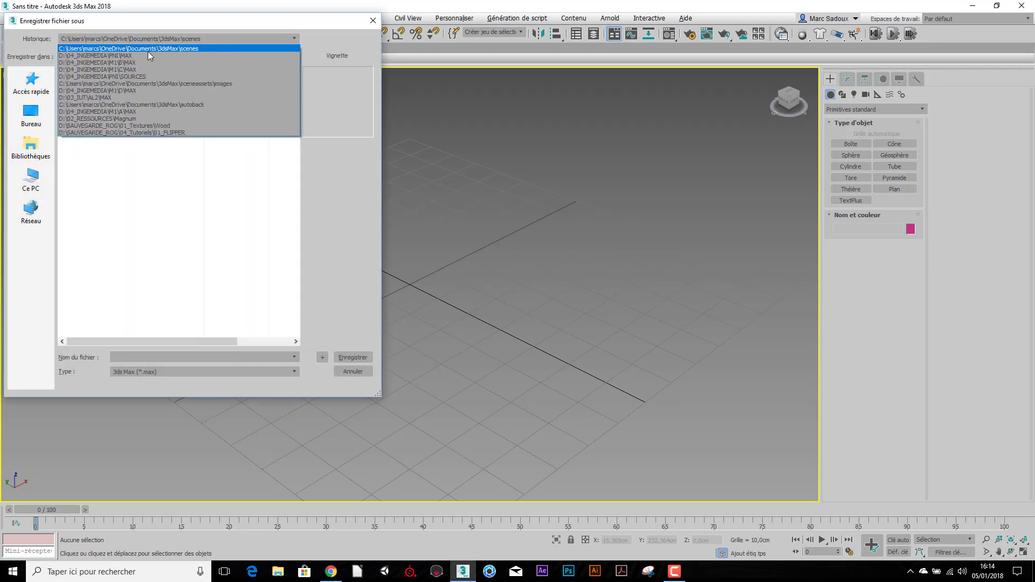
left_click(32, 181)
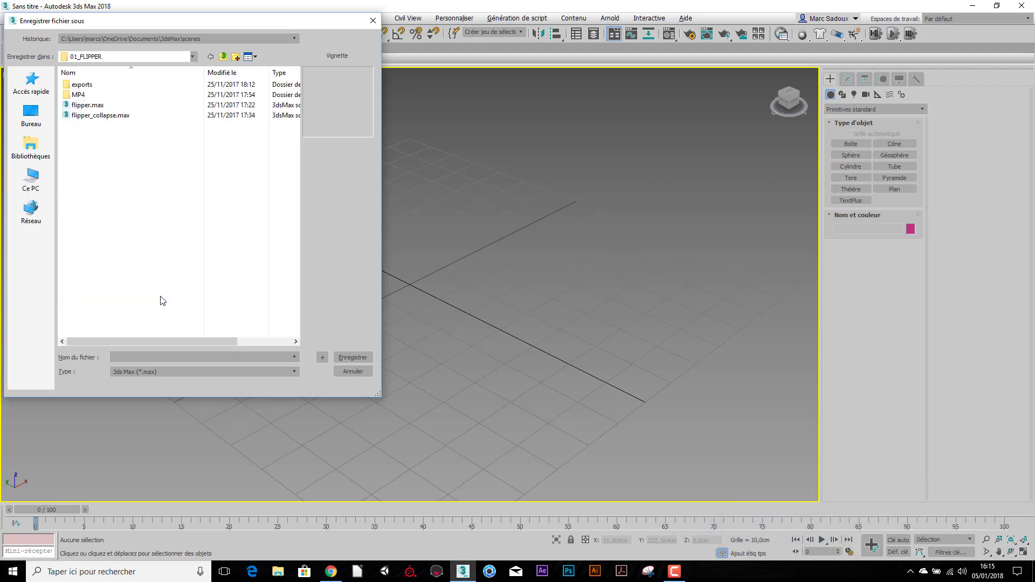
left_click(674, 571)
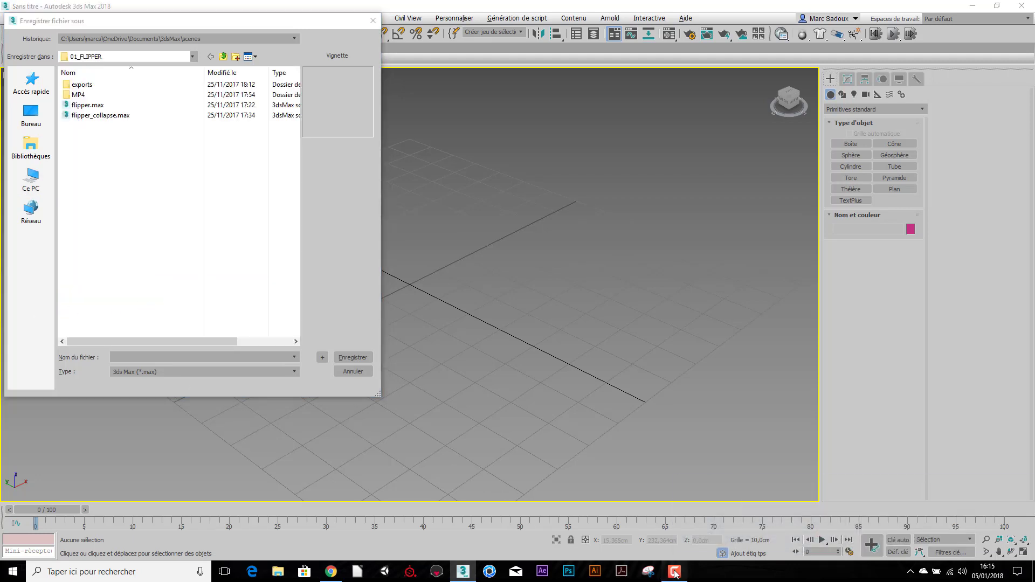
left_click(675, 572)
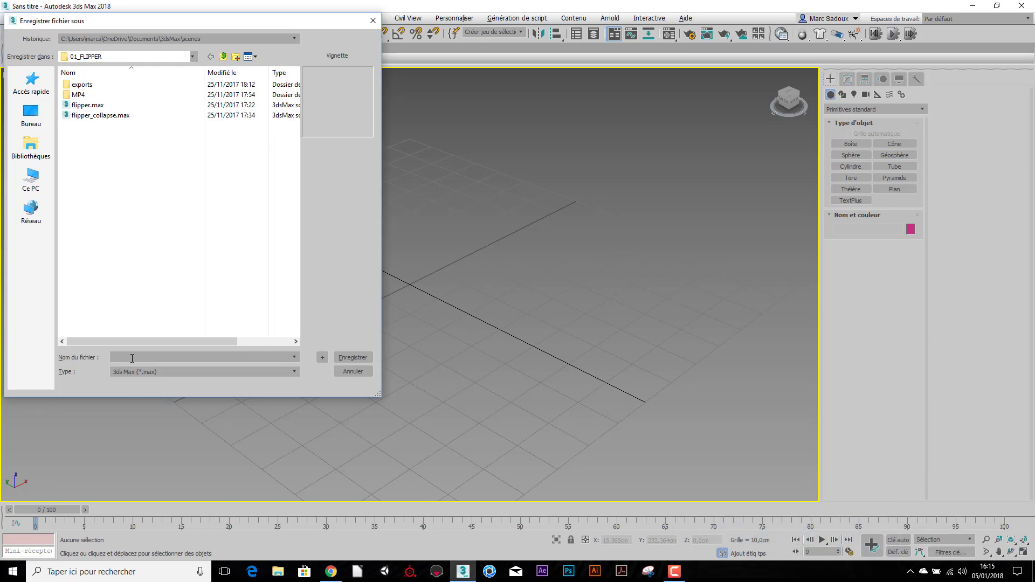
type("Flippe")
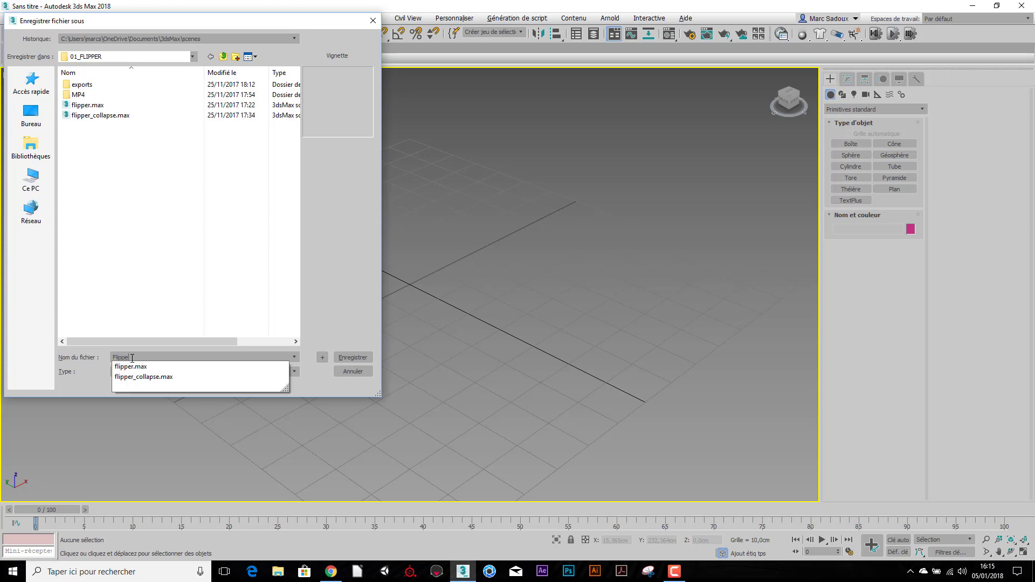
type("r_chassis")
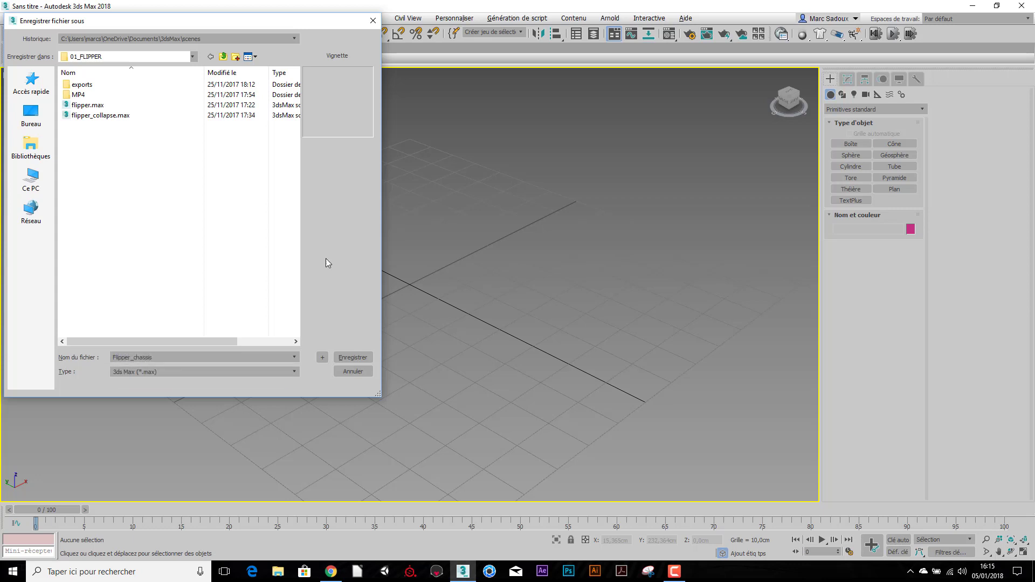
left_click(348, 356)
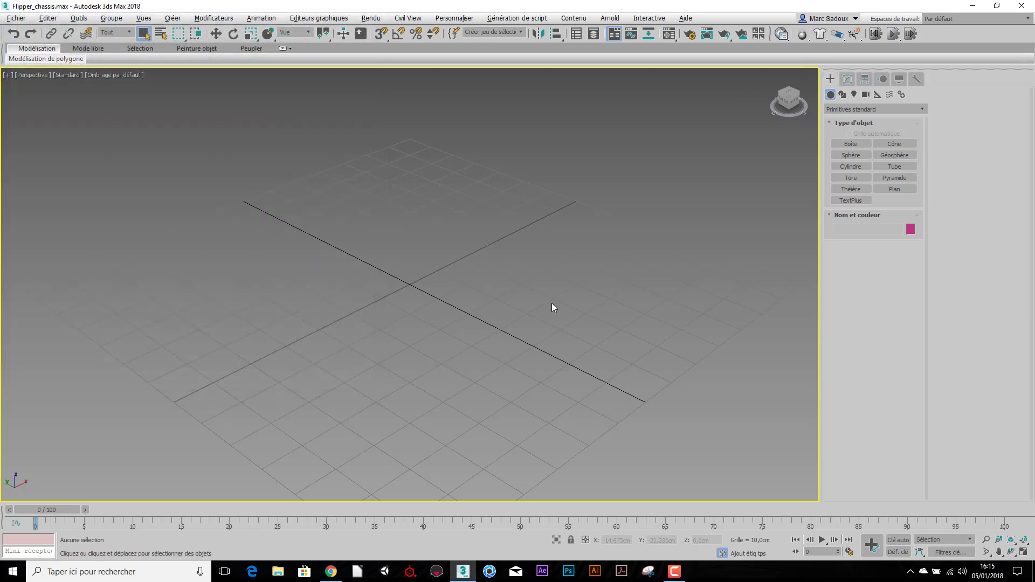
Create a box at the origin with length 120 cm, width 60 cm and height 60 cm.
left_click(849, 144)
left_click(844, 276)
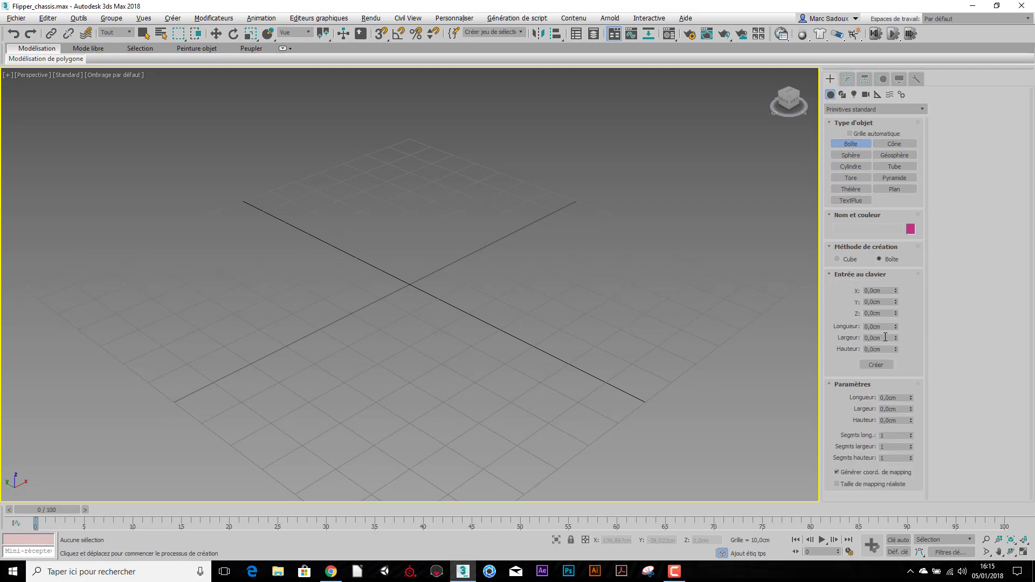
left_click_drag(886, 338, 841, 349)
type("6060")
left_click(874, 338)
left_click(887, 326)
type("120")
left_click(887, 338)
left_click(880, 364)
scroll(513, 356, "down", 5)
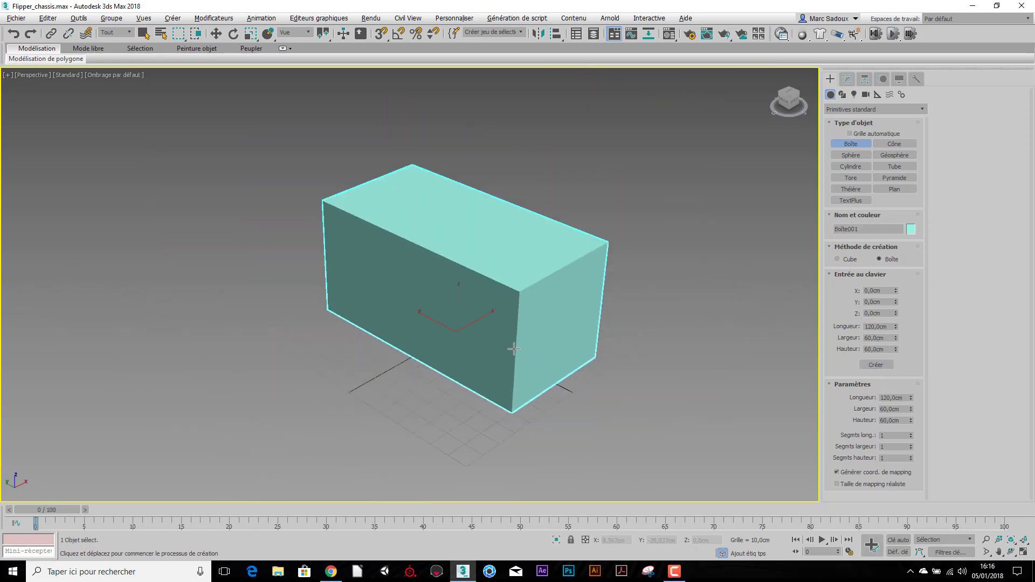
Turn on the edged faces display in the perspective view.
middle_click_drag(513, 348, 444, 347)
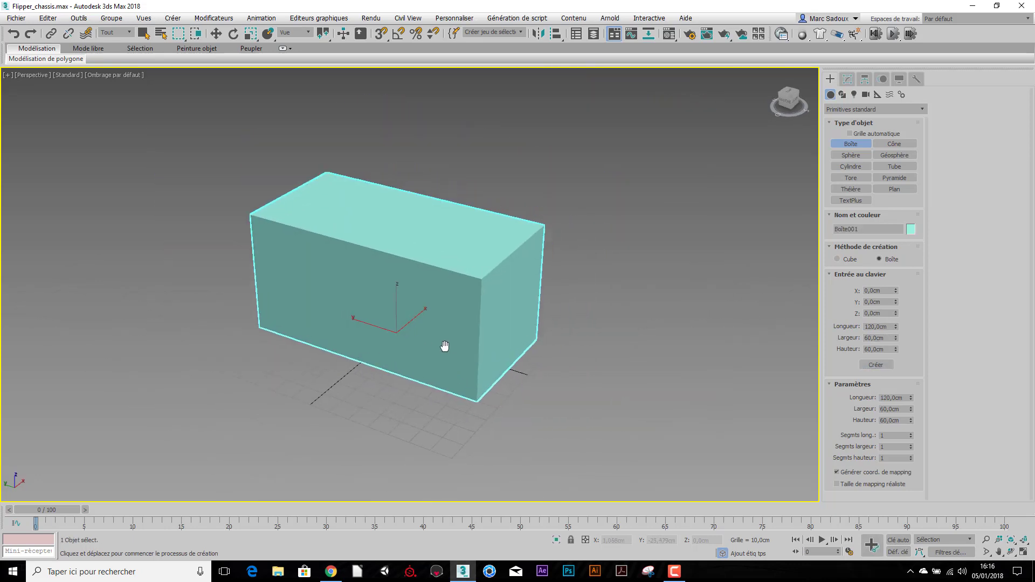
key("F4")
key("F4")
key("F4")
key("F4")
key("F4")
scroll(481, 306, "up", 2)
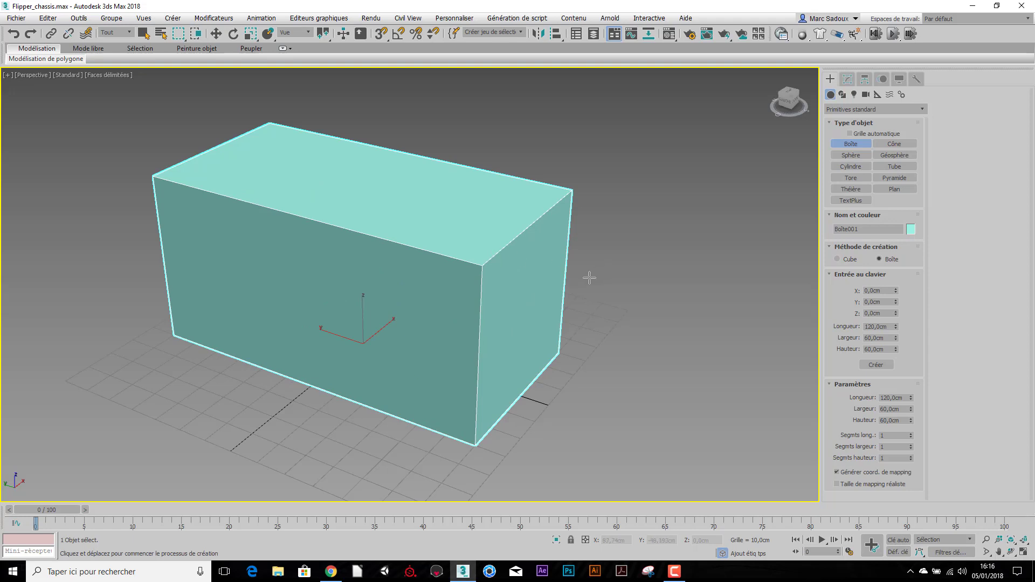
Convert the box to an editable polygon and rename it chassis.
right_click(588, 243)
right_click(591, 241)
mouse_move(625, 360)
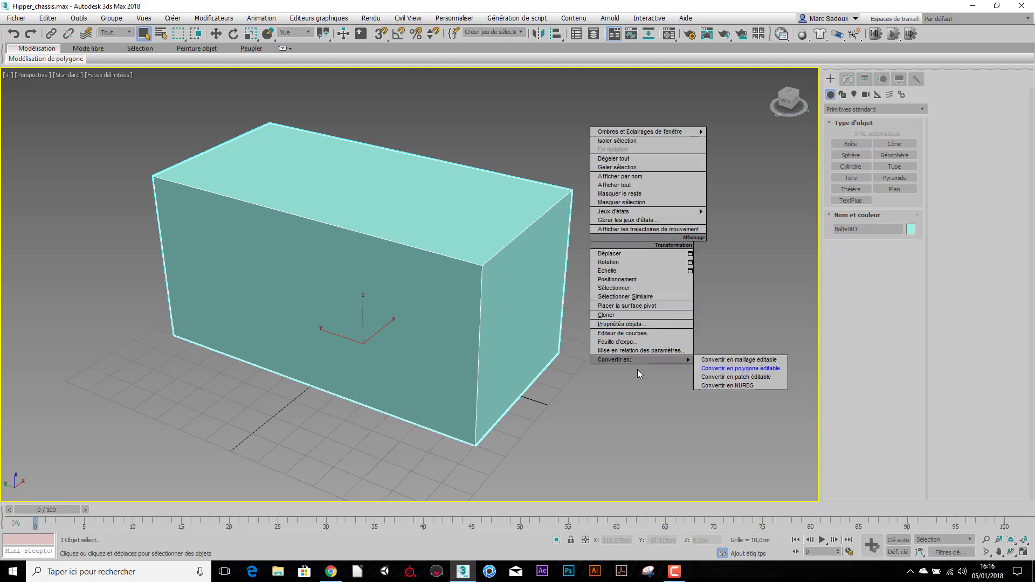
left_click(718, 370)
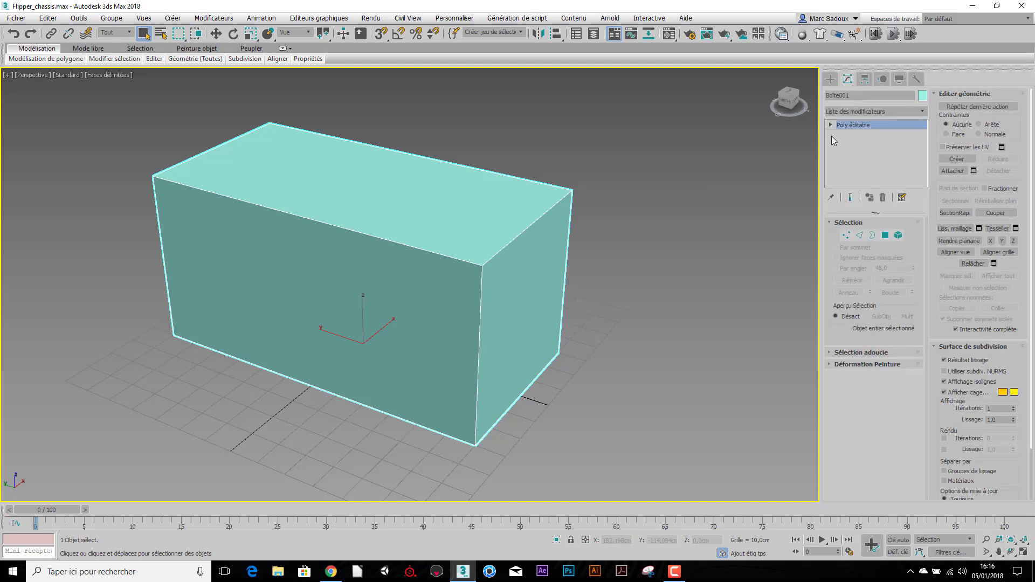
left_click(846, 95)
type("chassis")
key("Return")
Lower the short top edge at the chassis's negative-Y end to a Z position of 40 cm.
mouse_move(610, 284)
middle_mouse_down("alt")
mouse_move(574, 283)
mouse_move(603, 275)
mouse_move(626, 289)
middle_mouse_up("alt")
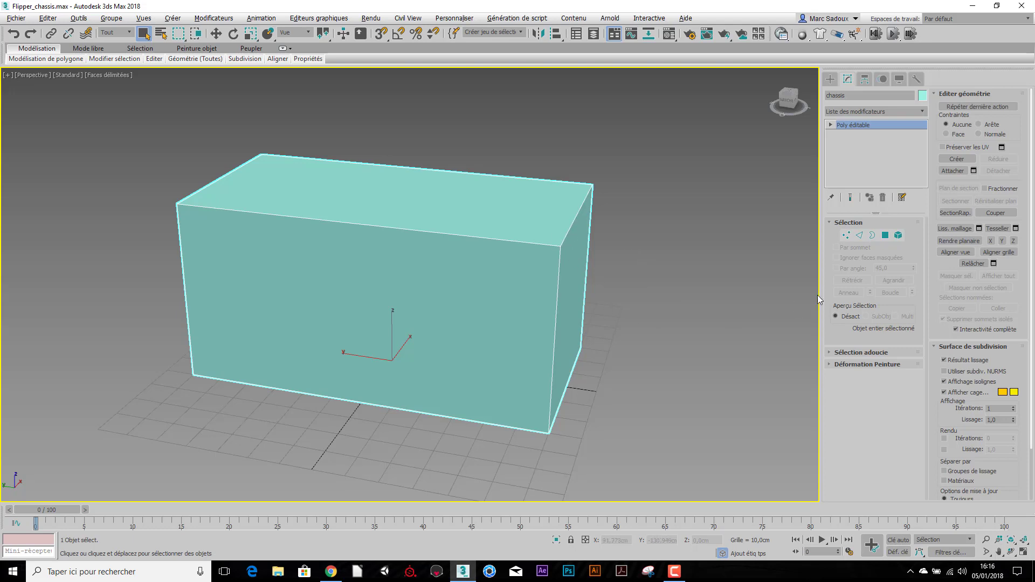
left_click(858, 237)
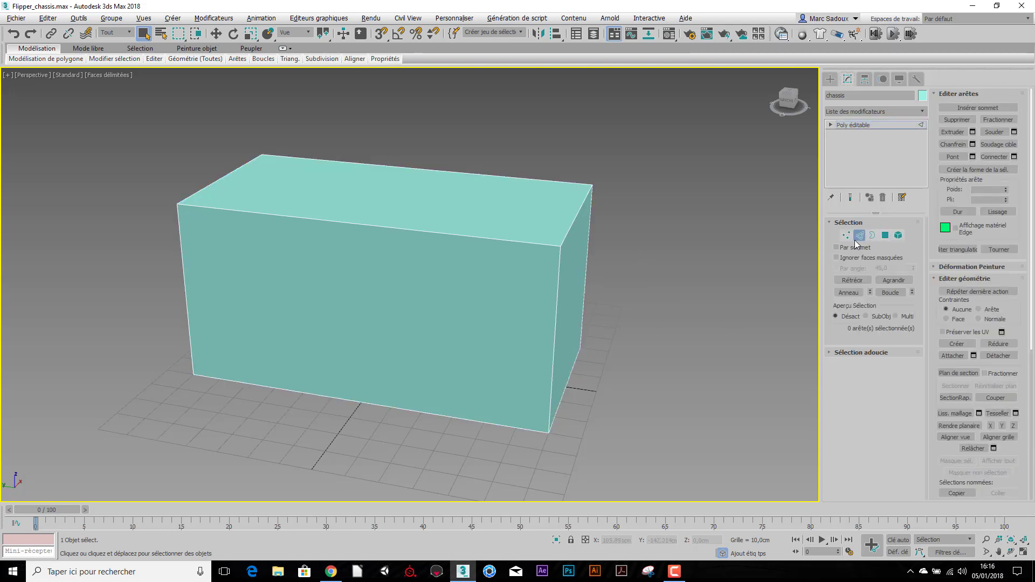
left_click(575, 219)
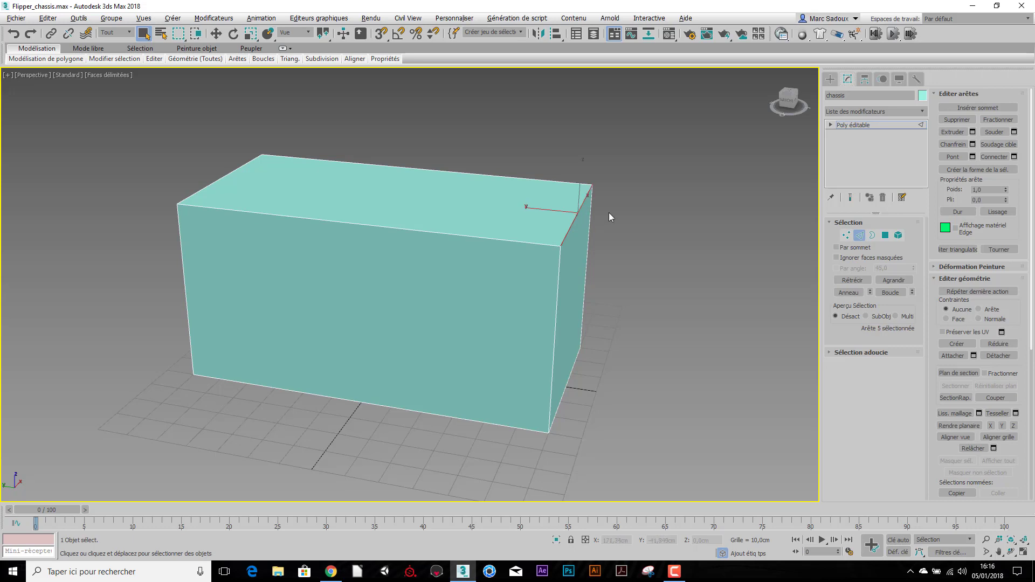
right_click(614, 200)
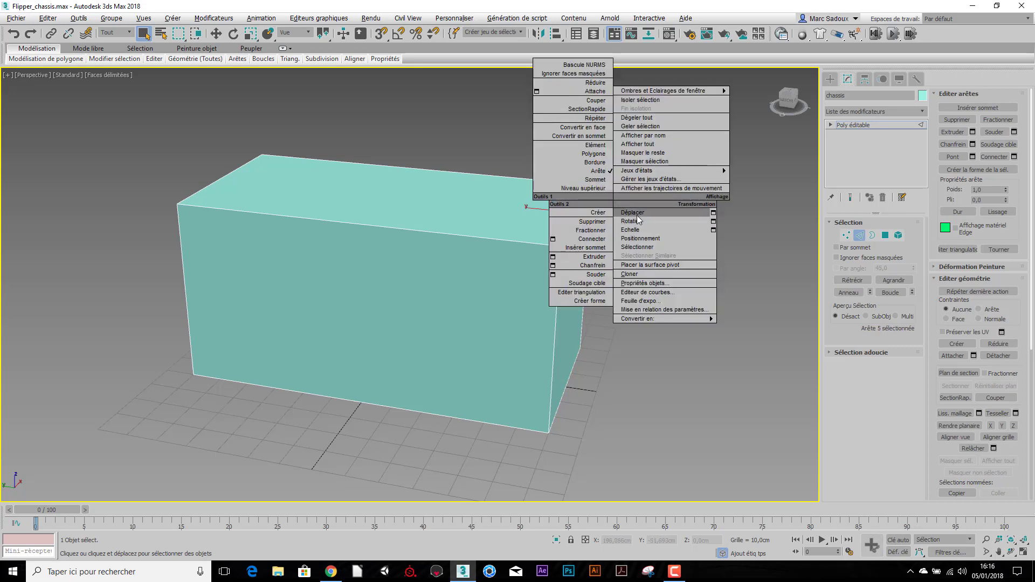
left_click(636, 214)
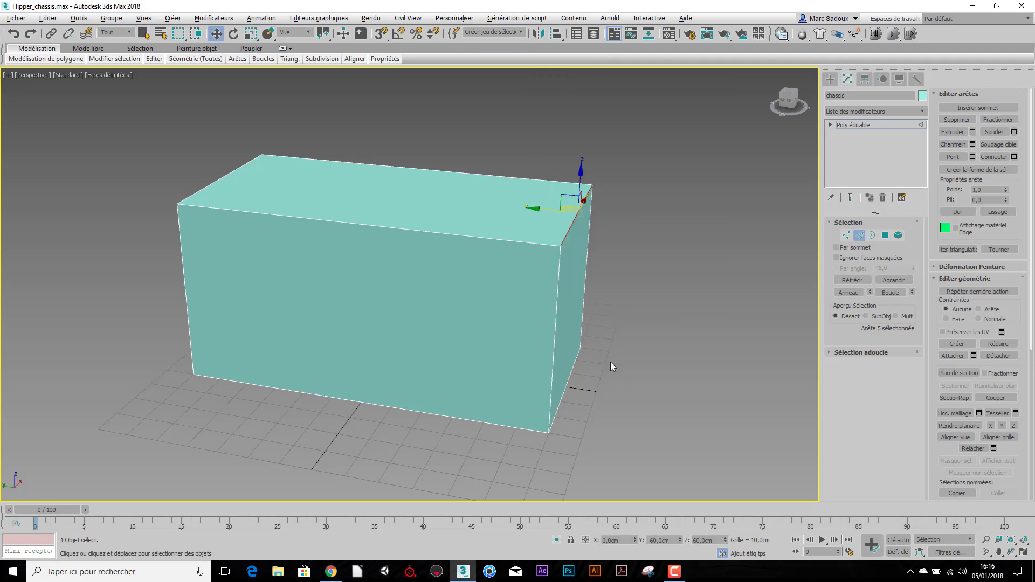
left_click_drag(580, 173, 574, 235)
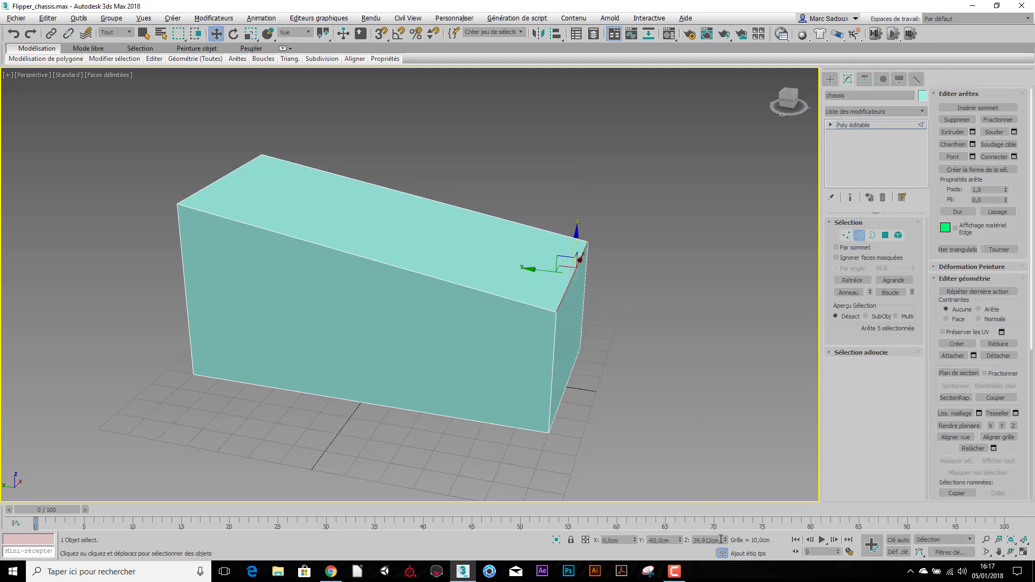
left_click_drag(721, 539, 691, 538)
type("40")
key("Return")
Extrude the end polygon on the taller side of the chassis outward by 22 cm.
middle_click_drag(623, 309, 582, 241, "alt")
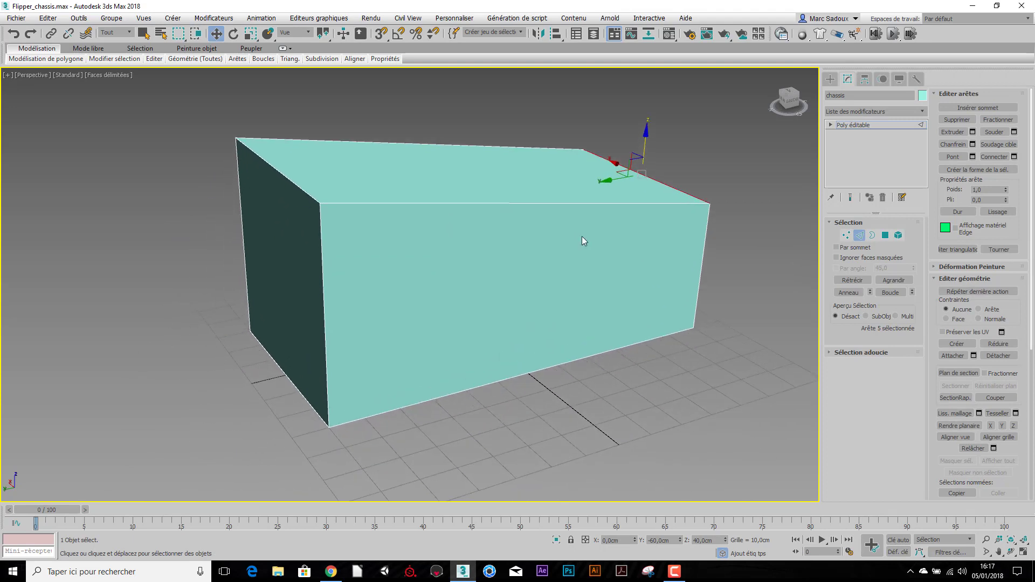
left_click(885, 236)
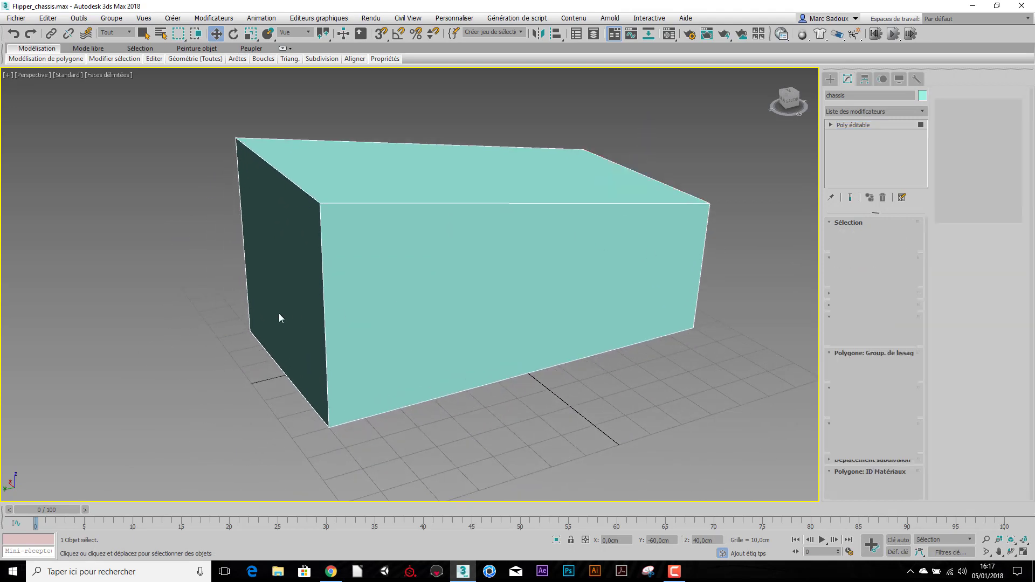
left_click(292, 298)
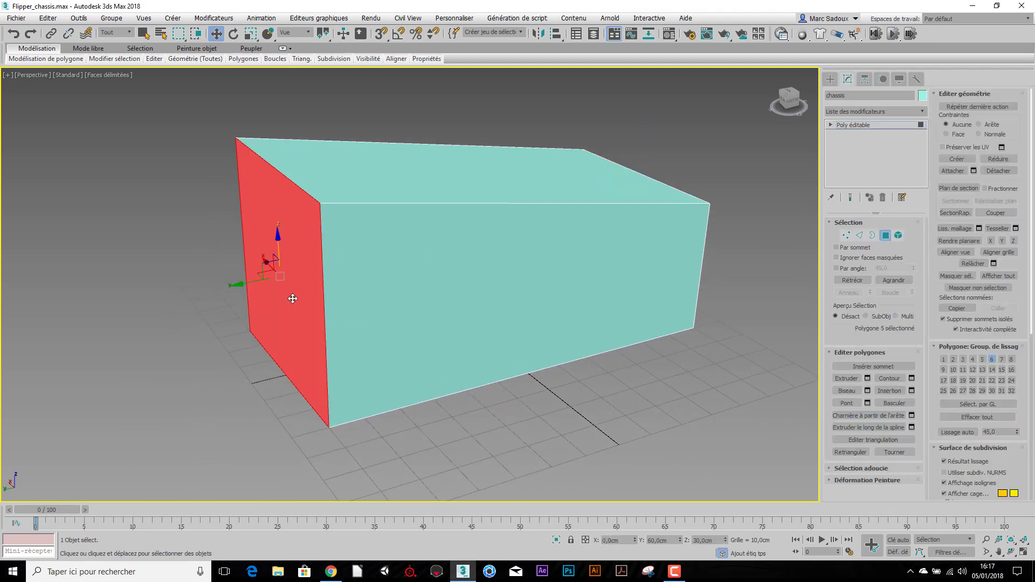
left_click(868, 378)
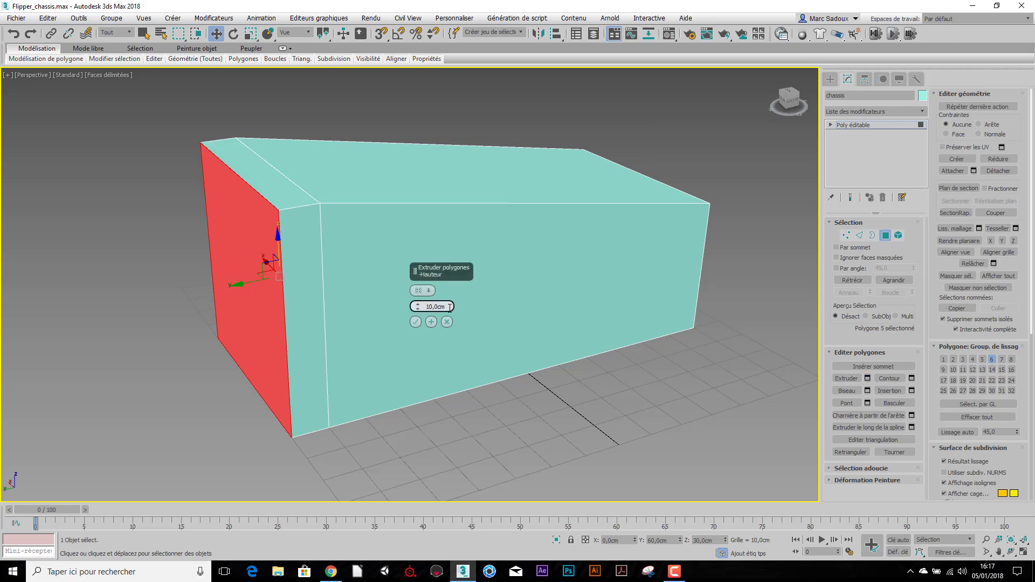
left_click_drag(449, 306, 424, 308)
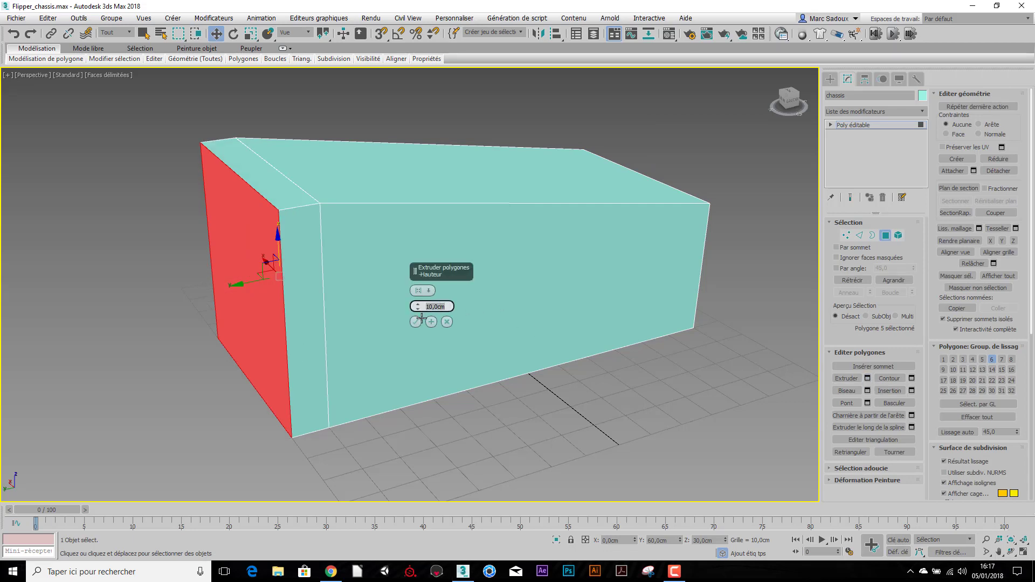
type("22")
left_click(415, 322)
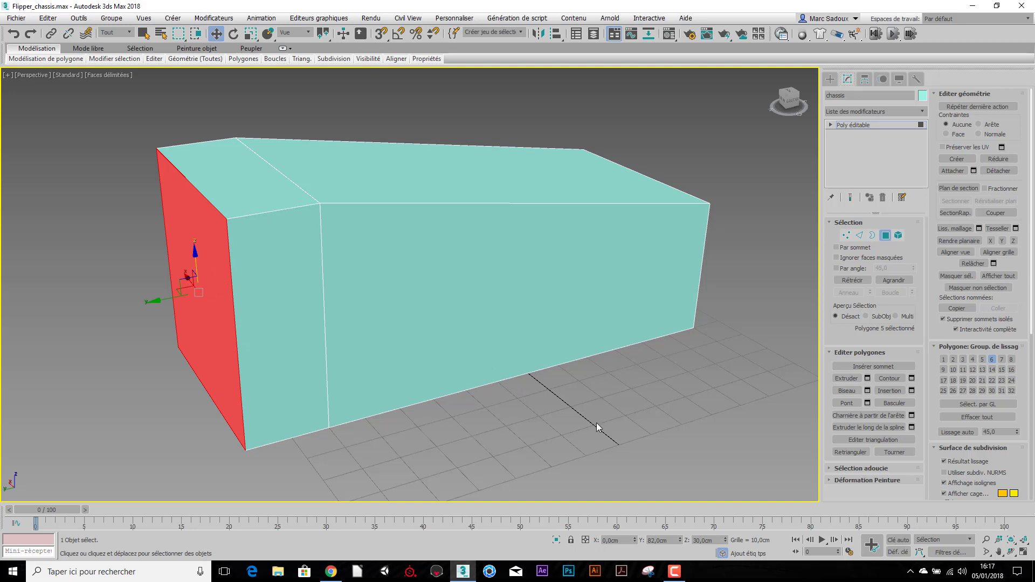
Bevel the large sloped top polygon of the chassis with a height of 0 cm and an outline of -2.5 cm.
middle_click_drag(598, 438, 512, 300, "alt")
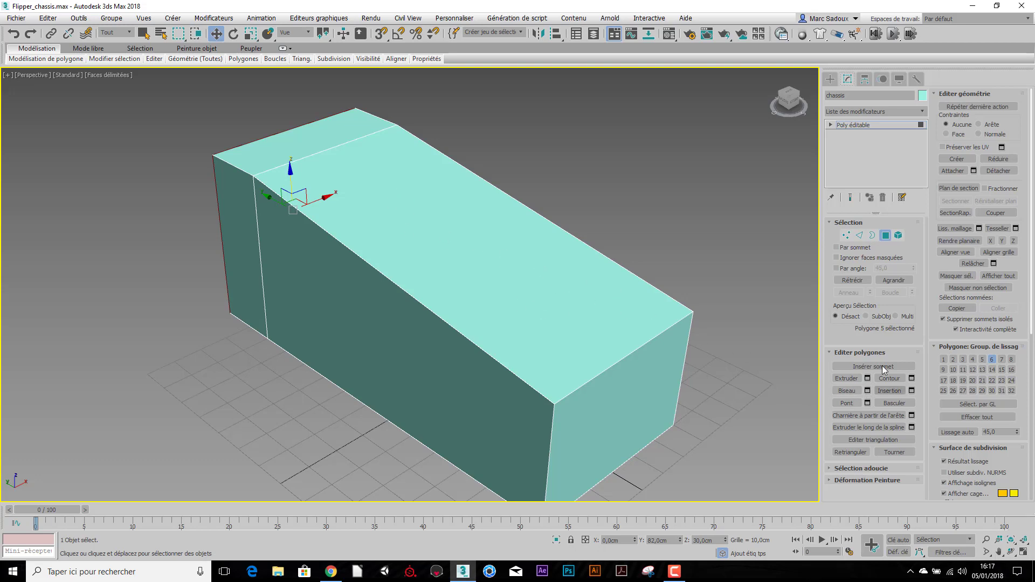
left_click(561, 288)
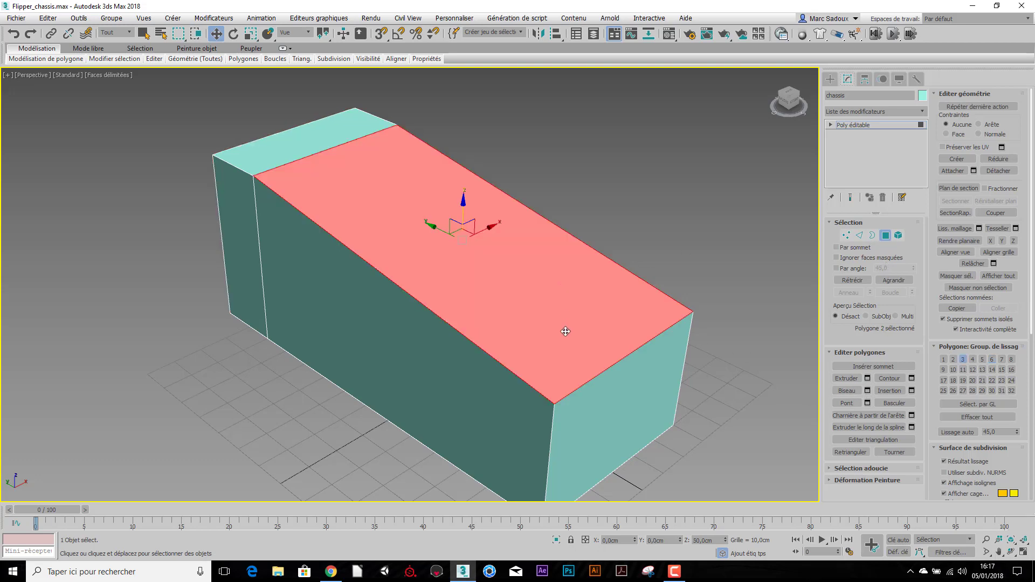
scroll(548, 335, "up", 3)
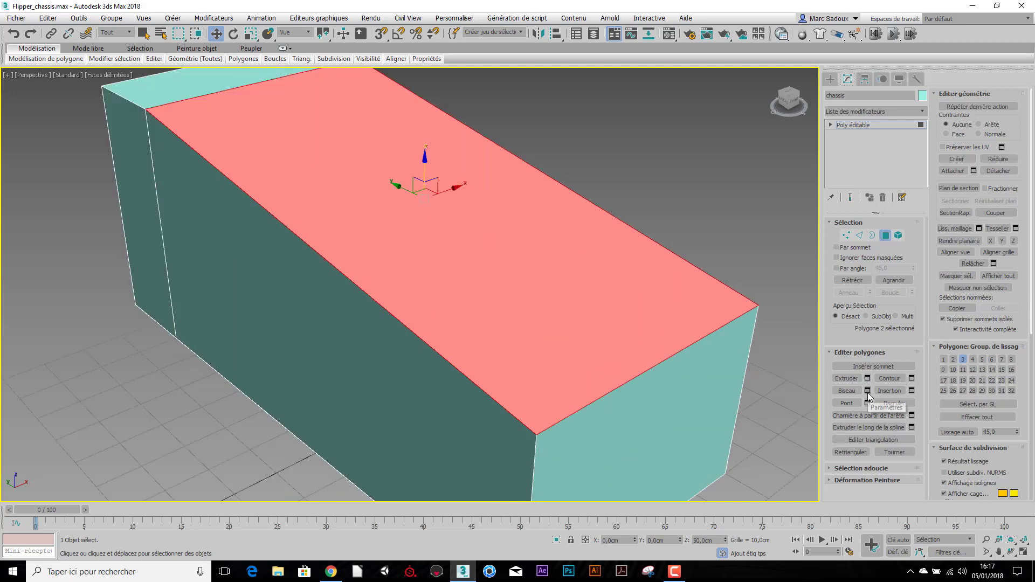
left_click(867, 378)
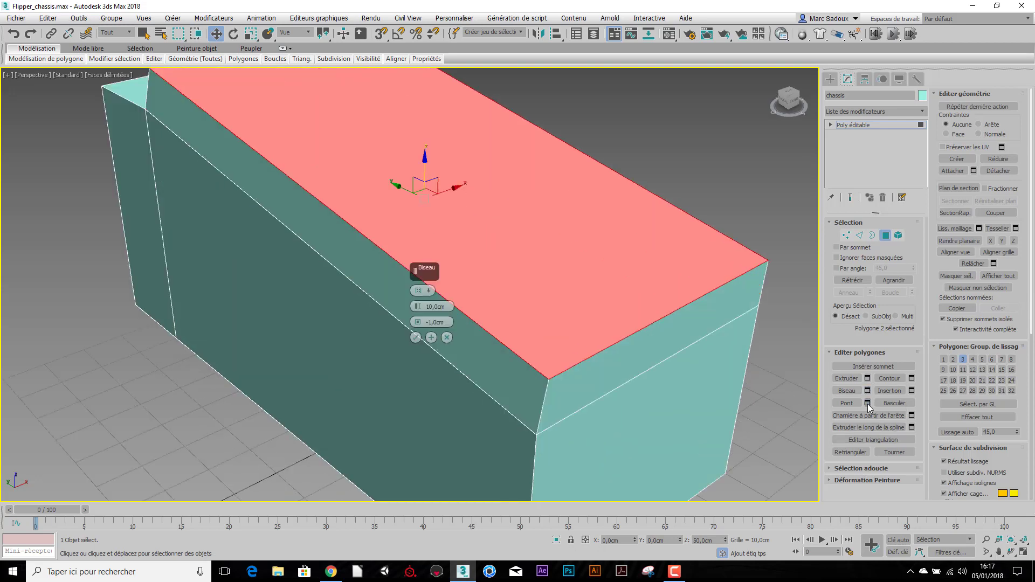
right_click(418, 307)
right_click(420, 322)
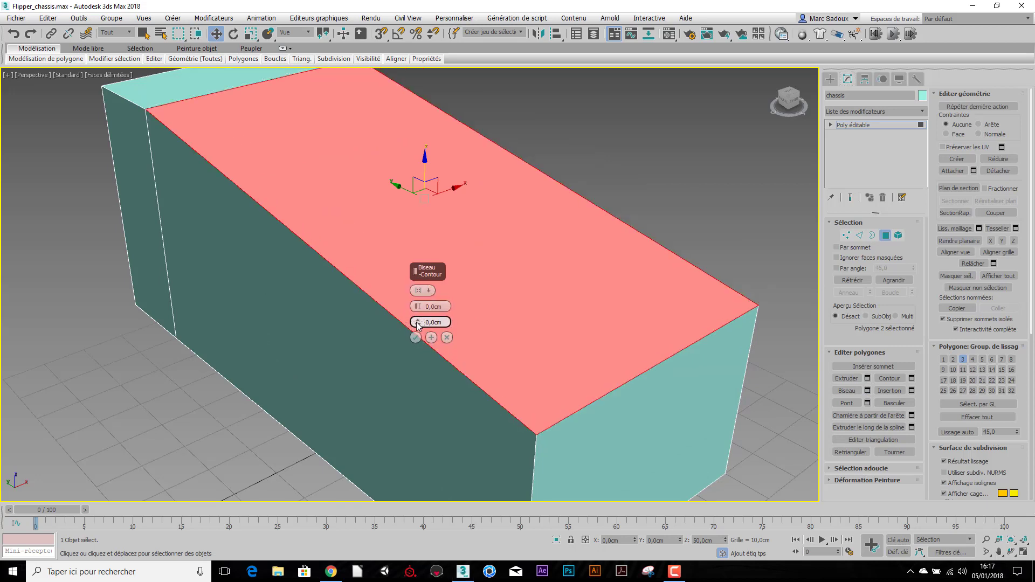
left_click_drag(418, 324, 417, 334)
middle_click_drag(573, 412, 605, 413, "alt")
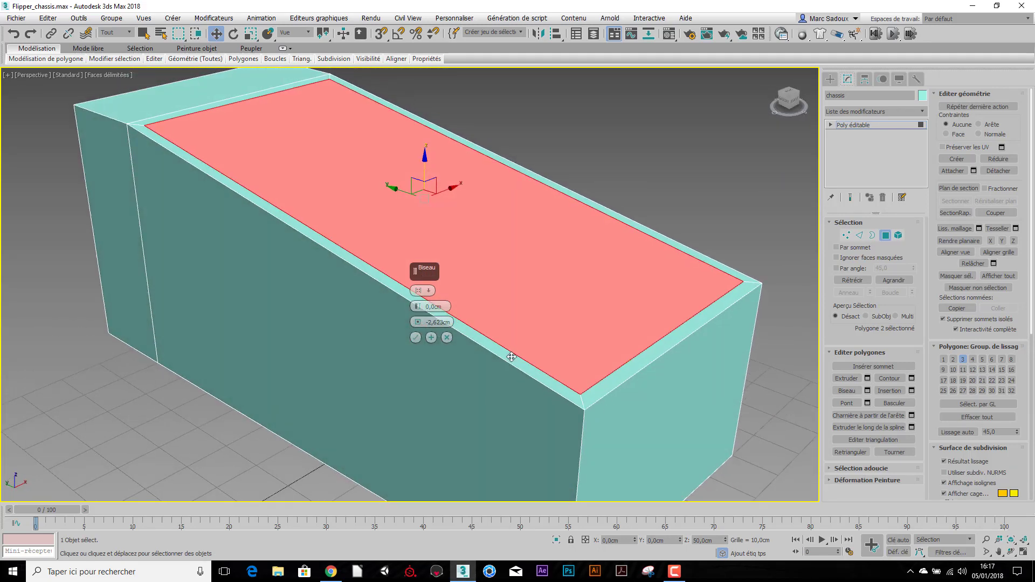
scroll(490, 323, "up", 2)
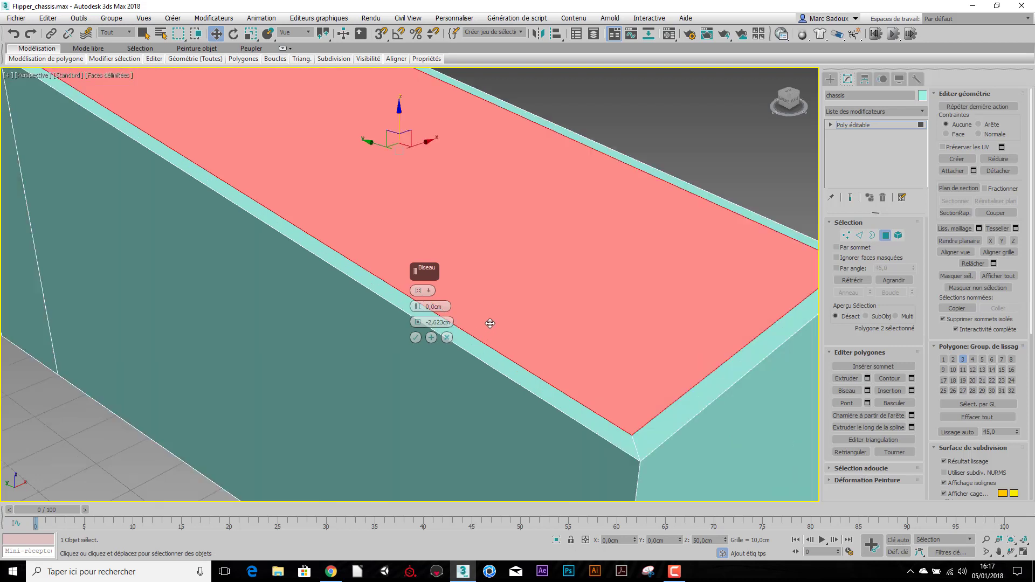
double_click(435, 322)
type("-2,5")
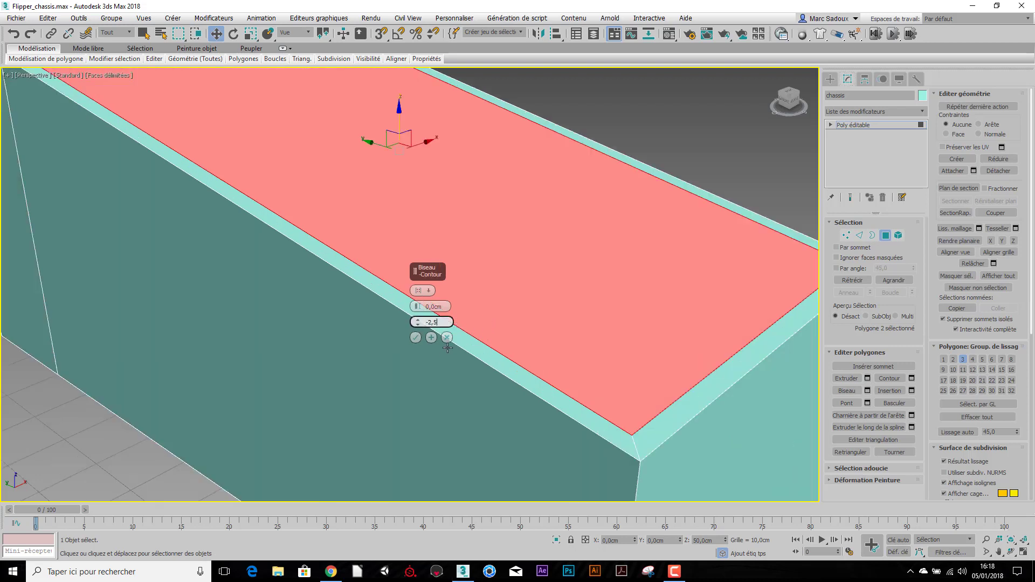
key("Return")
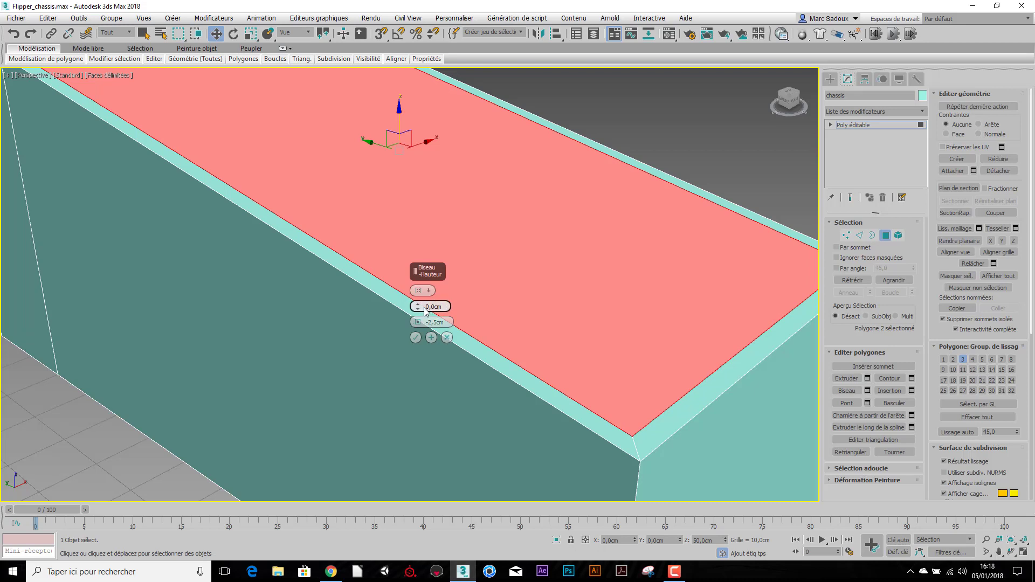
left_click(416, 338)
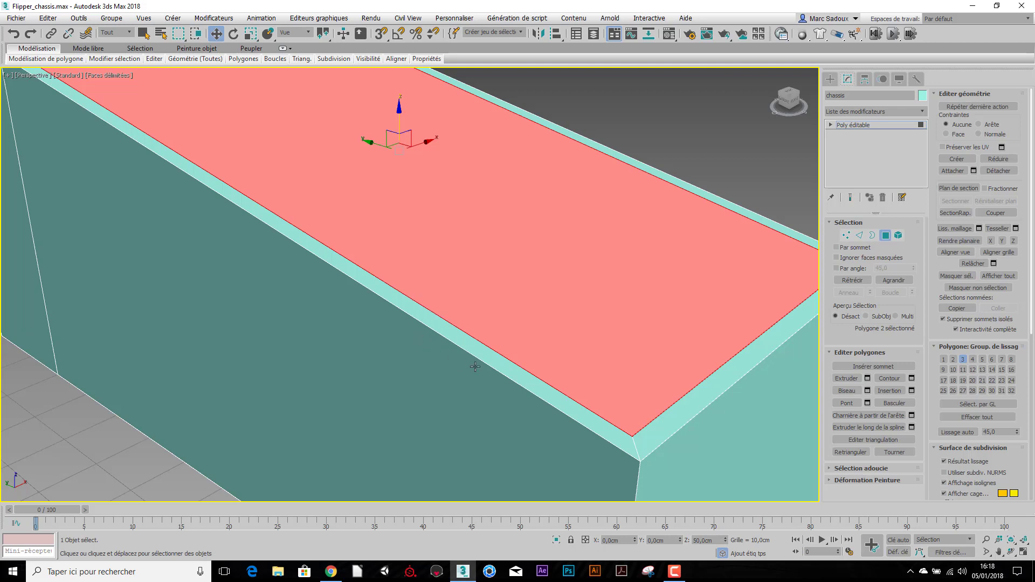
Detach the inset top polygon as a separate object called vitre and leave polygon editing.
scroll(477, 370, "down", 2)
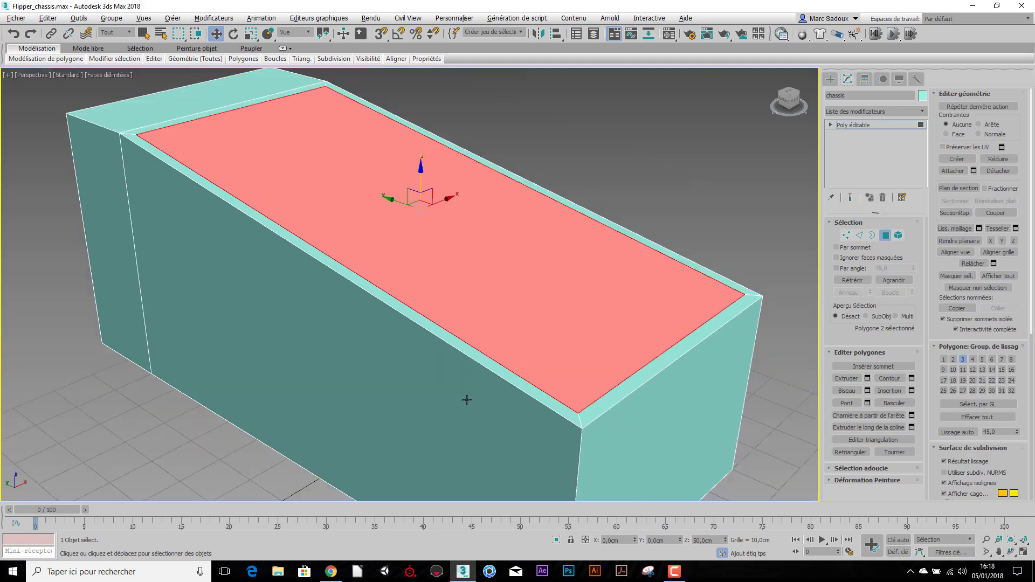
middle_click_drag(462, 398, 458, 289, "alt")
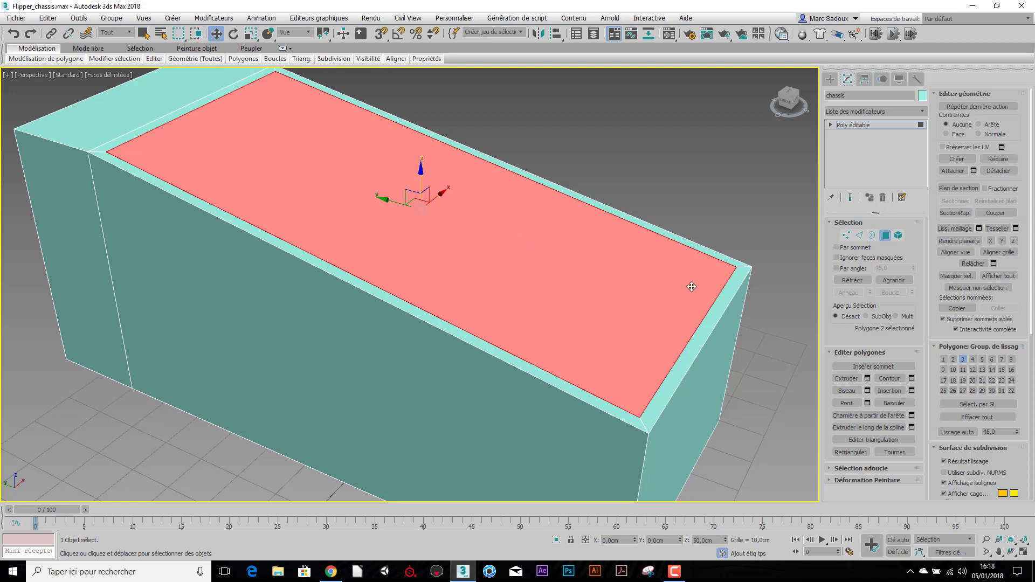
left_click(996, 172)
type("vitre")
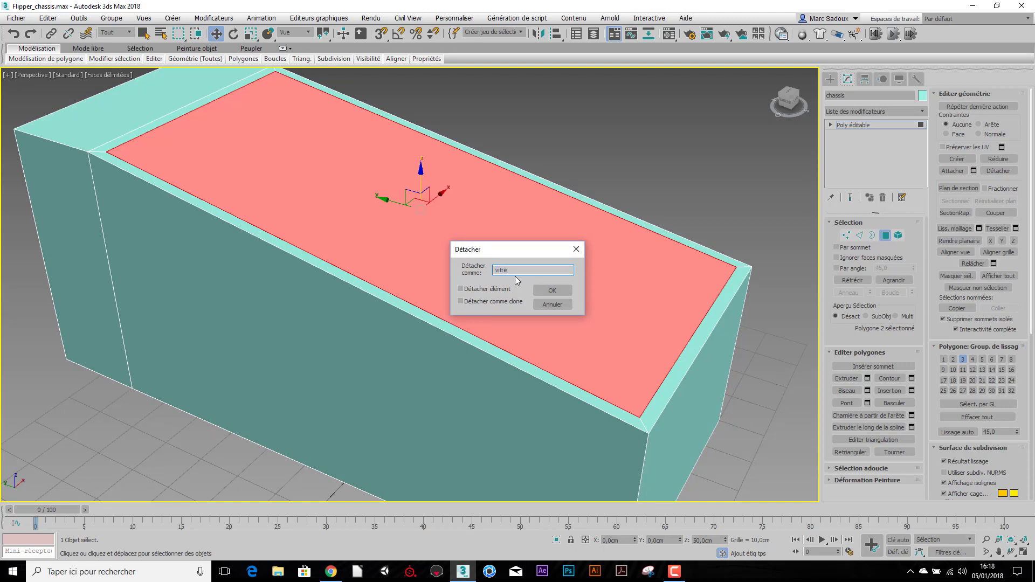
left_click(555, 292)
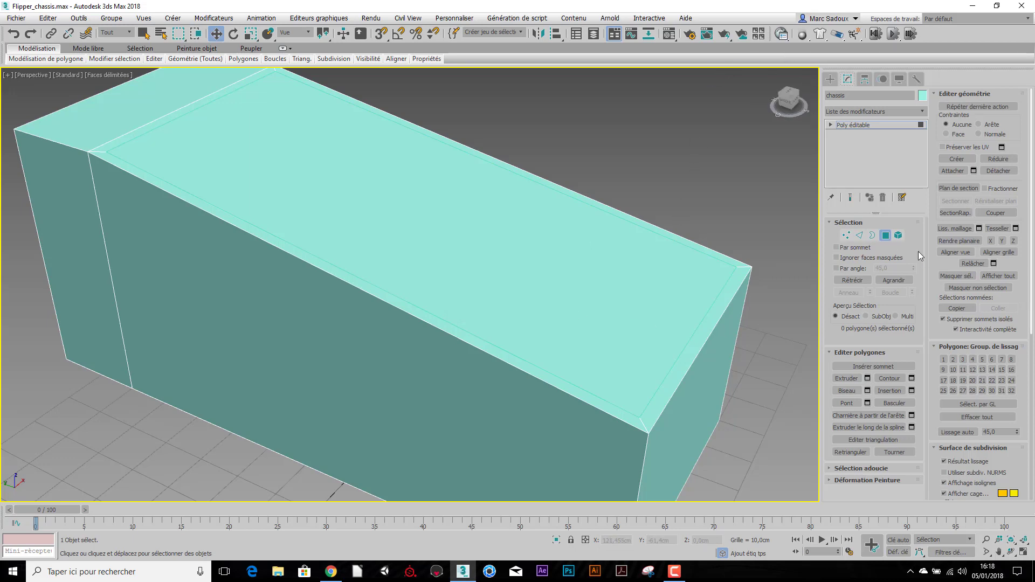
left_click(885, 237)
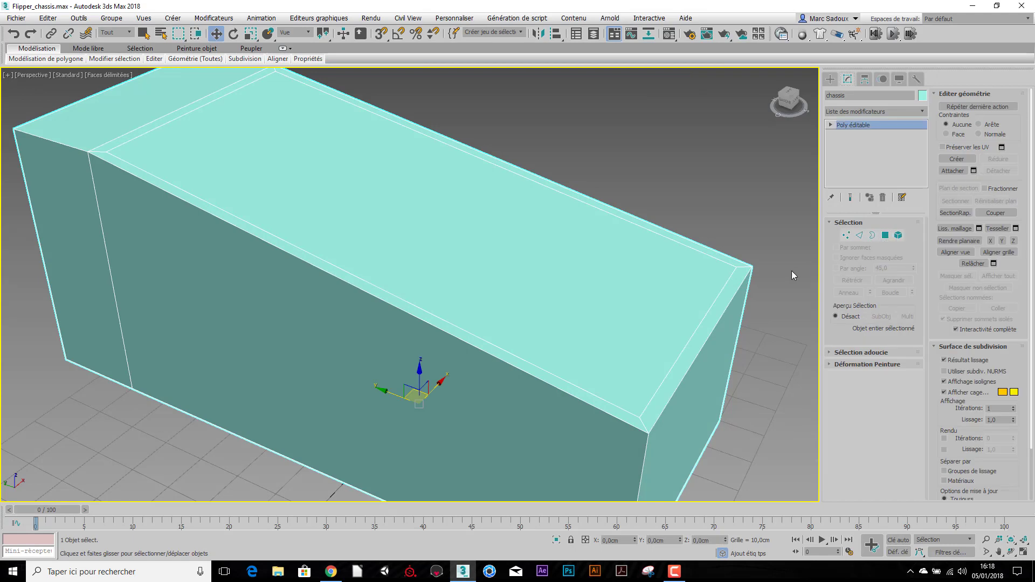
Apply the first sample material to the chassis and rename that material chassis.
left_click(782, 34)
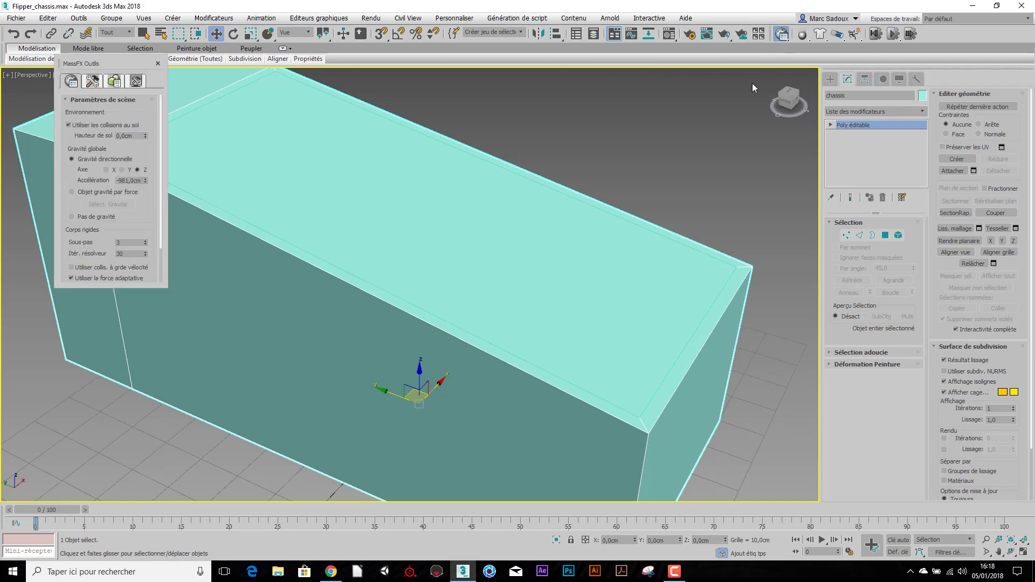
left_click(161, 63)
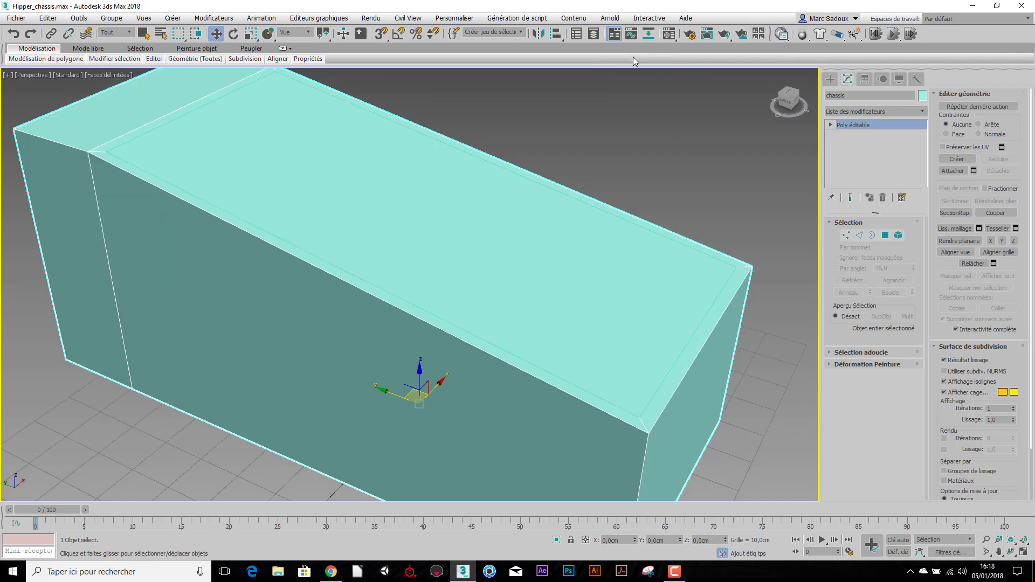
left_click(668, 34)
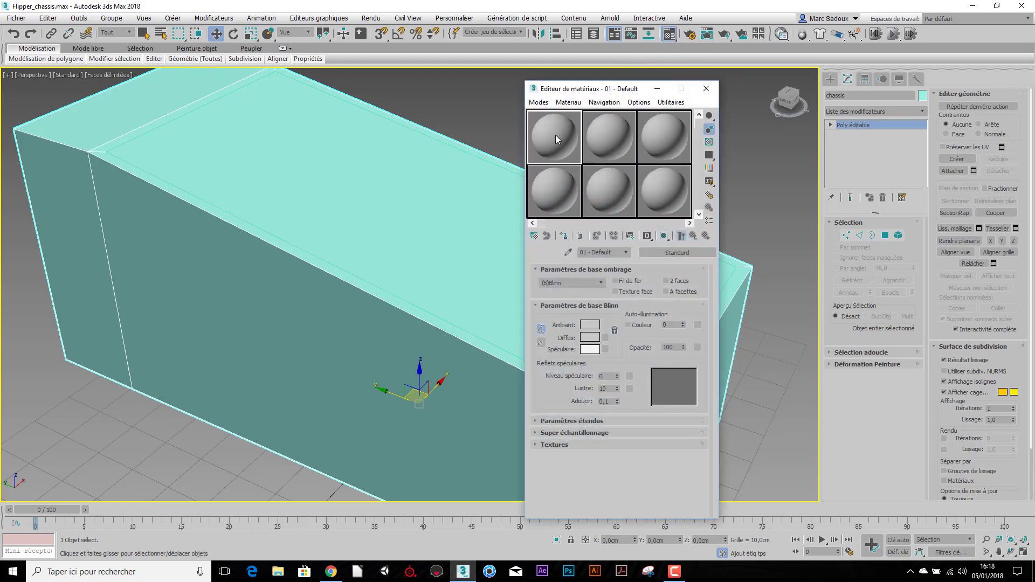
left_click_drag(555, 134, 276, 322)
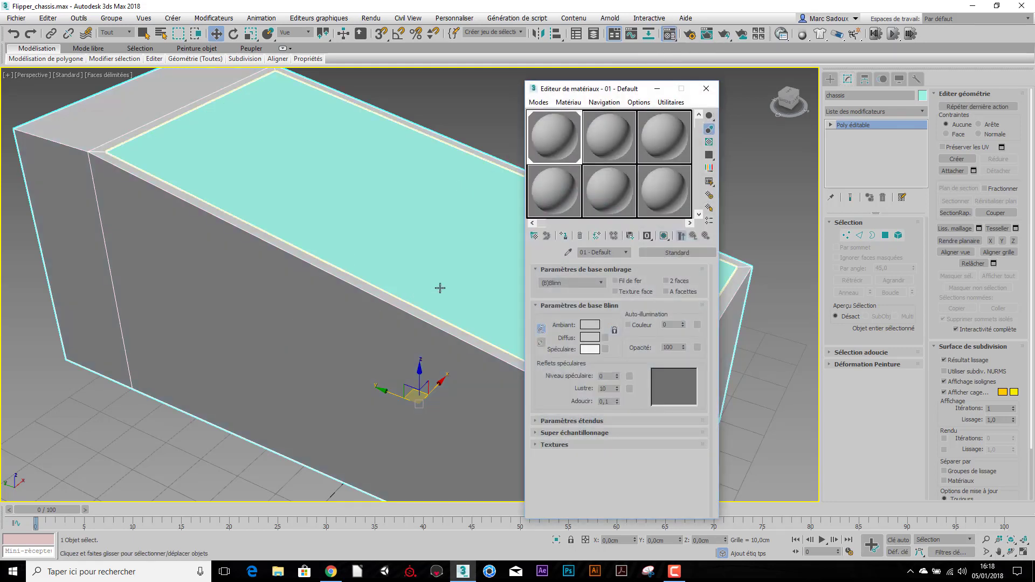
left_click(612, 254)
type("chass")
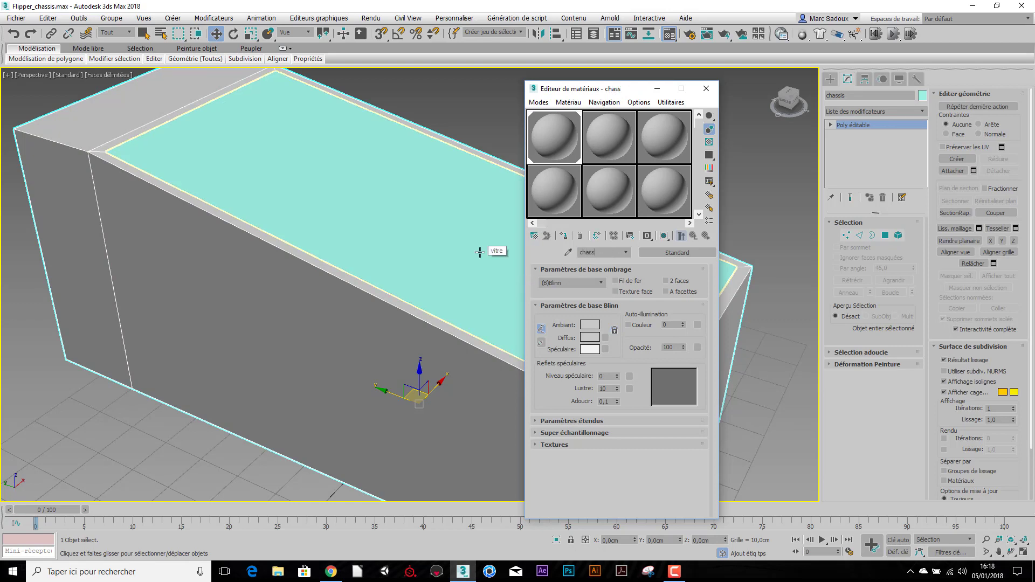
type("is")
Rename the second sample material vitre and give it a bright yellow diffuse colour.
left_click(604, 141)
left_click(613, 253)
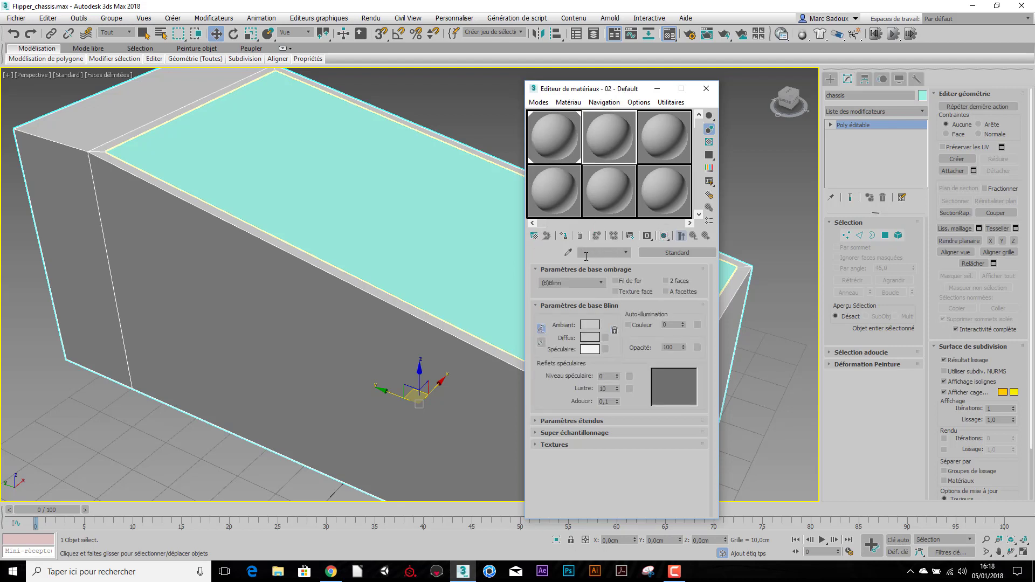
type("vitre")
left_click(588, 338)
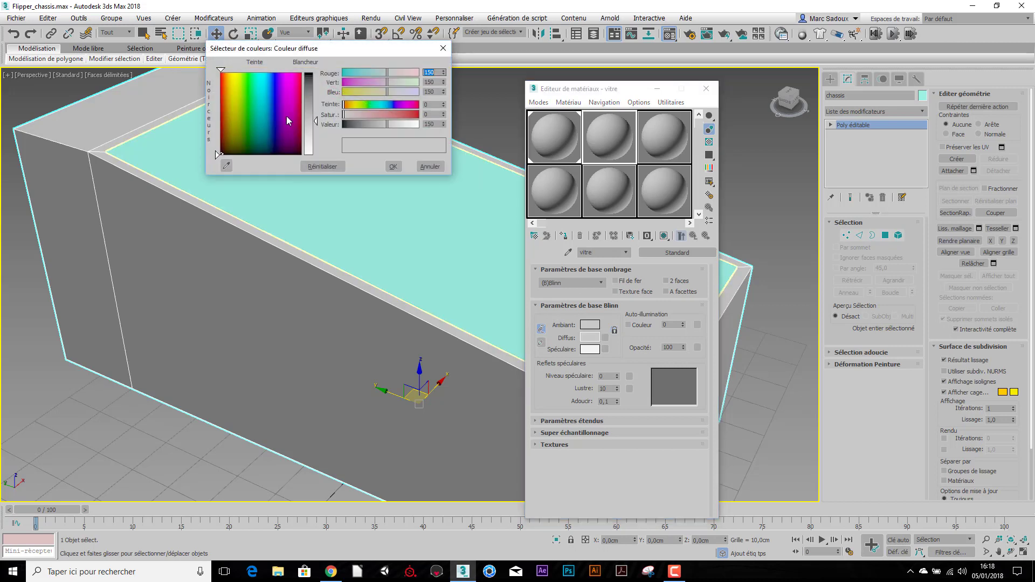
left_click_drag(244, 95, 235, 81)
left_click_drag(316, 120, 315, 81)
left_click(396, 166)
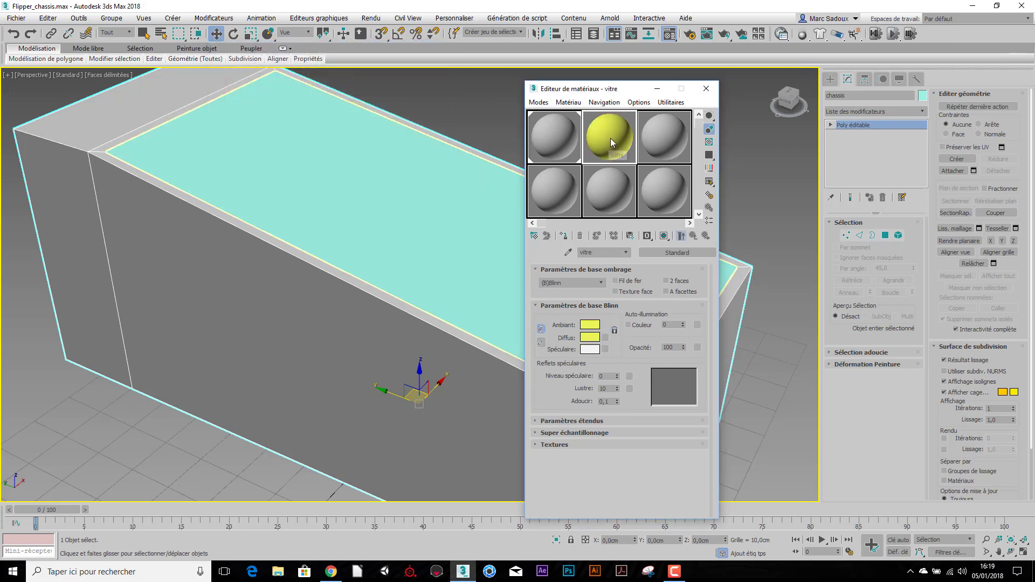
Apply the yellow vitre material to the detached top panel and close the material editor.
left_click_drag(611, 140, 484, 258)
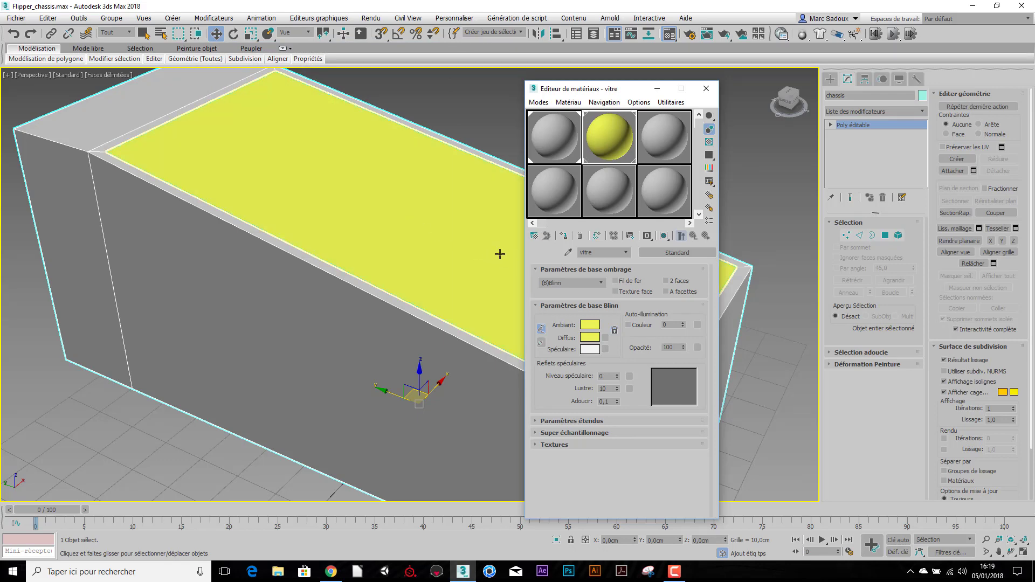
left_click(707, 89)
left_click(646, 183)
left_click(669, 291)
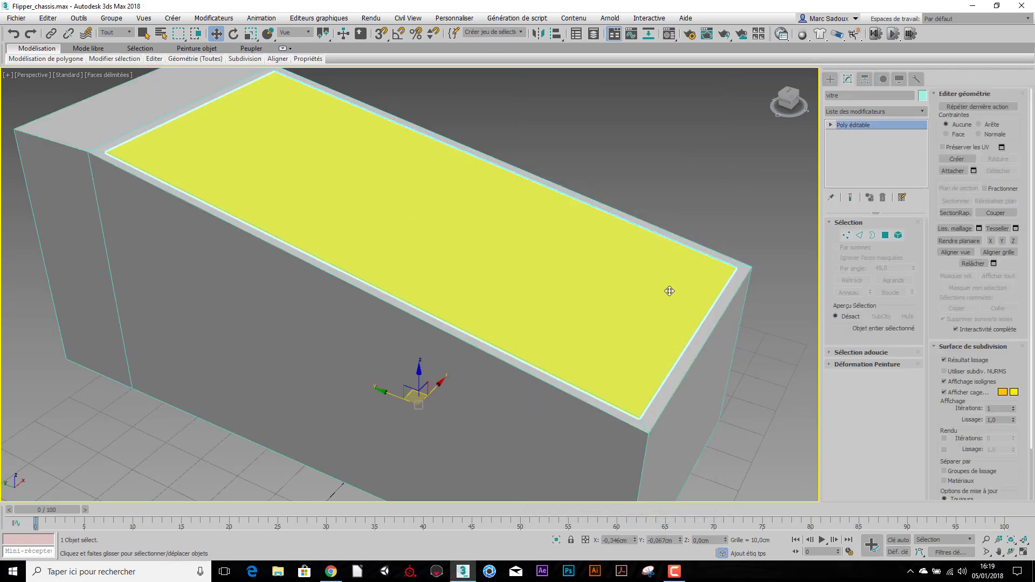
left_click(709, 356)
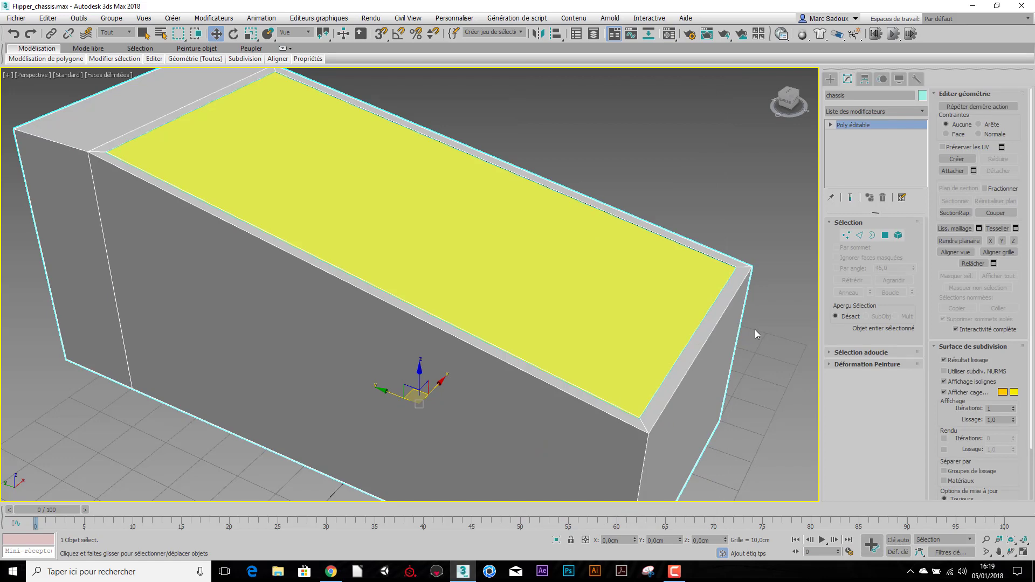
Select the yellow vitre panel and activate uniform scaling for it.
scroll(571, 284, "down", 3)
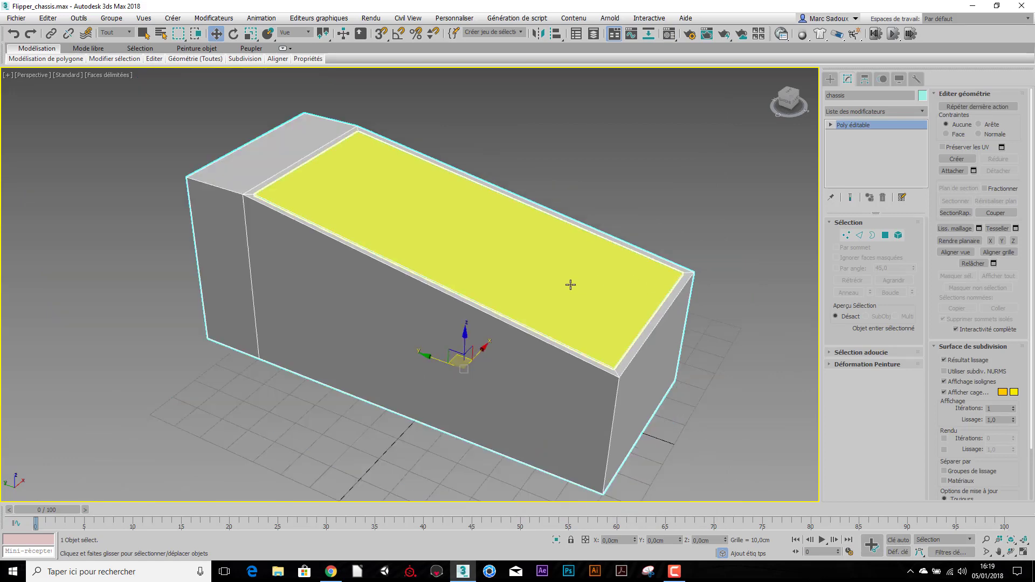
middle_click_drag(562, 287, 527, 298, "alt")
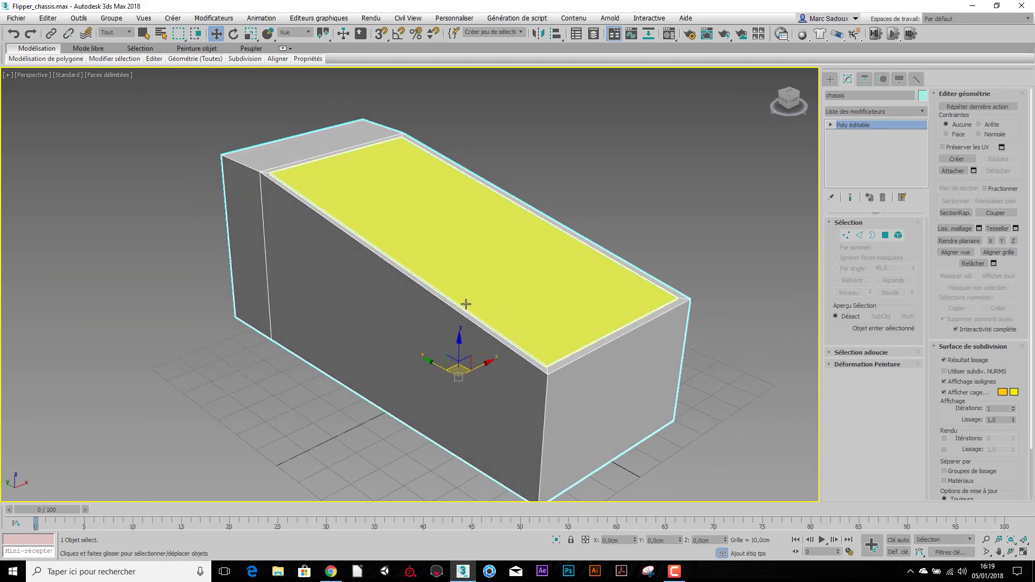
scroll(464, 302, "up", 5)
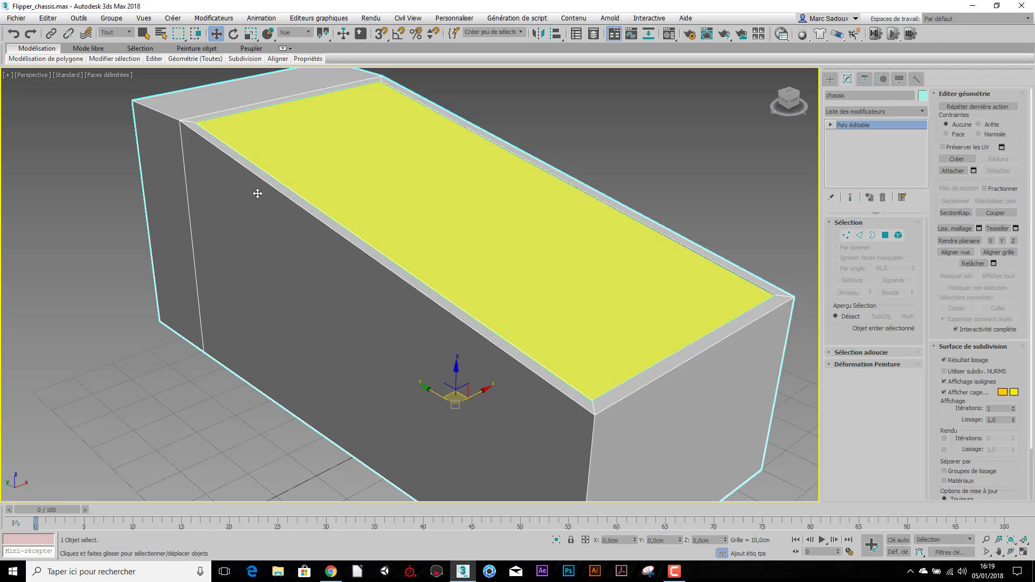
middle_click_drag(256, 194, 406, 180, "alt")
left_click(408, 179)
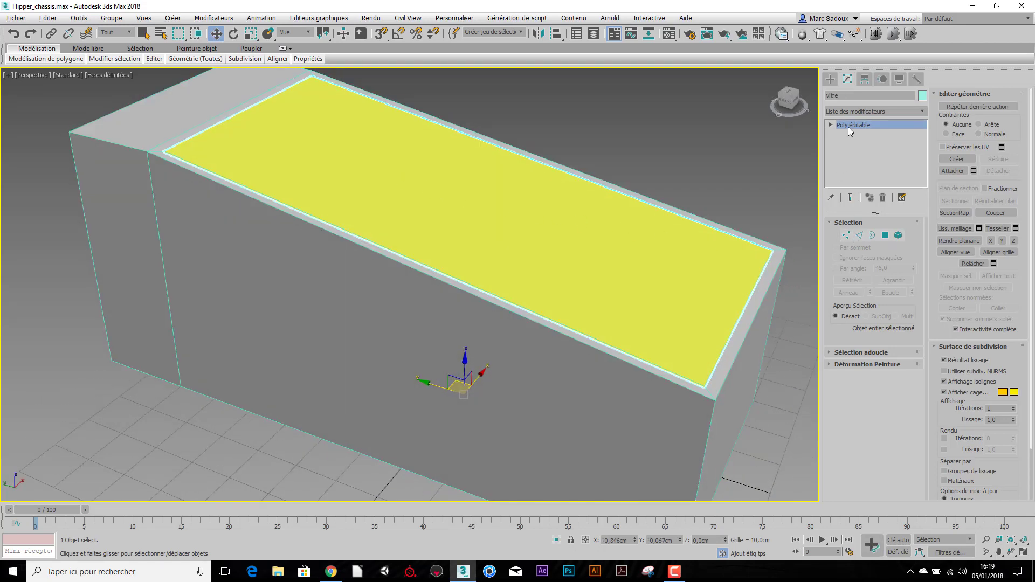
right_click(514, 211)
left_click(531, 237)
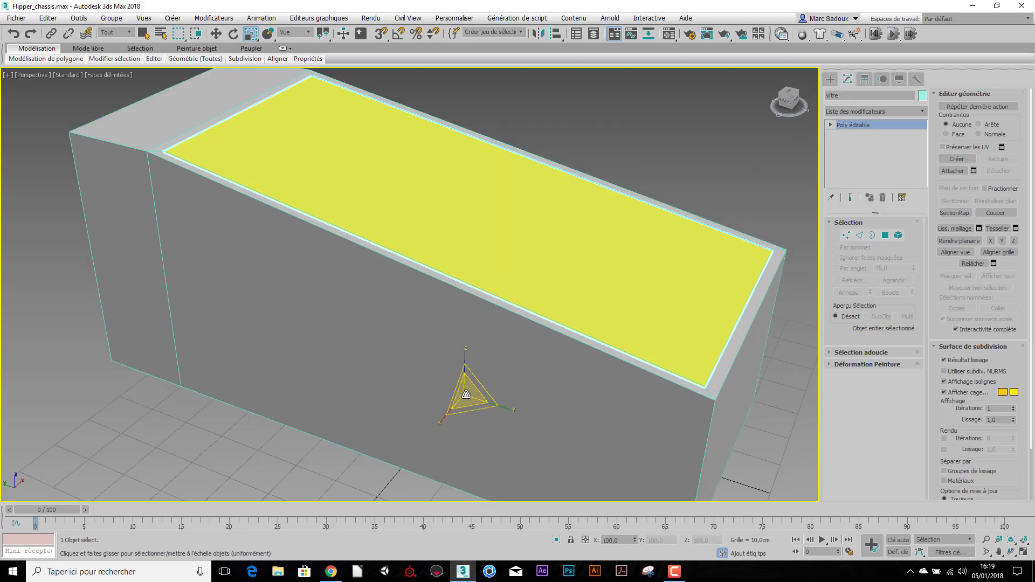
Centre the vitre panel's pivot on the object and switch the perspective view to wireframe display.
left_click(865, 79)
left_click(869, 153)
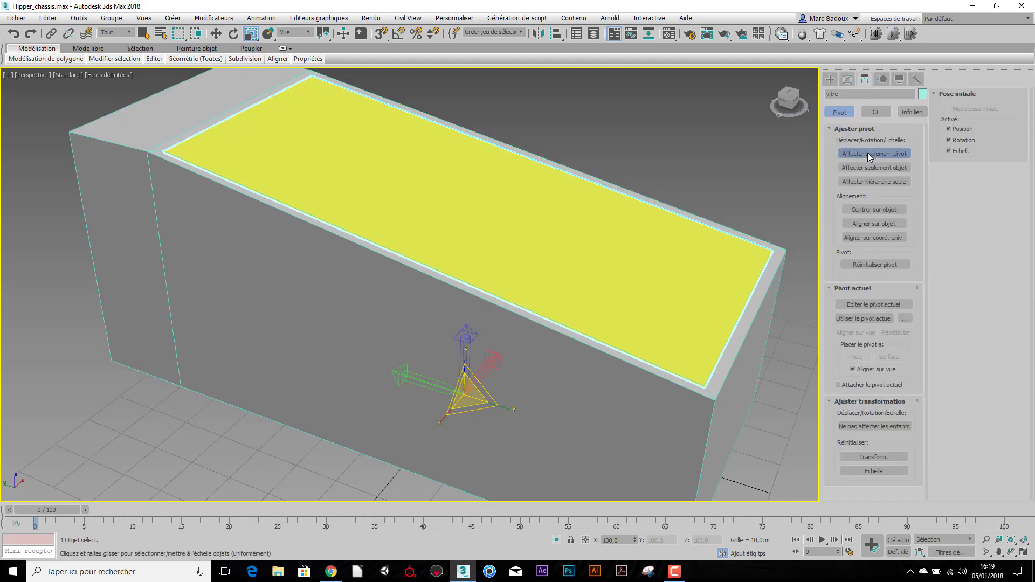
left_click(862, 210)
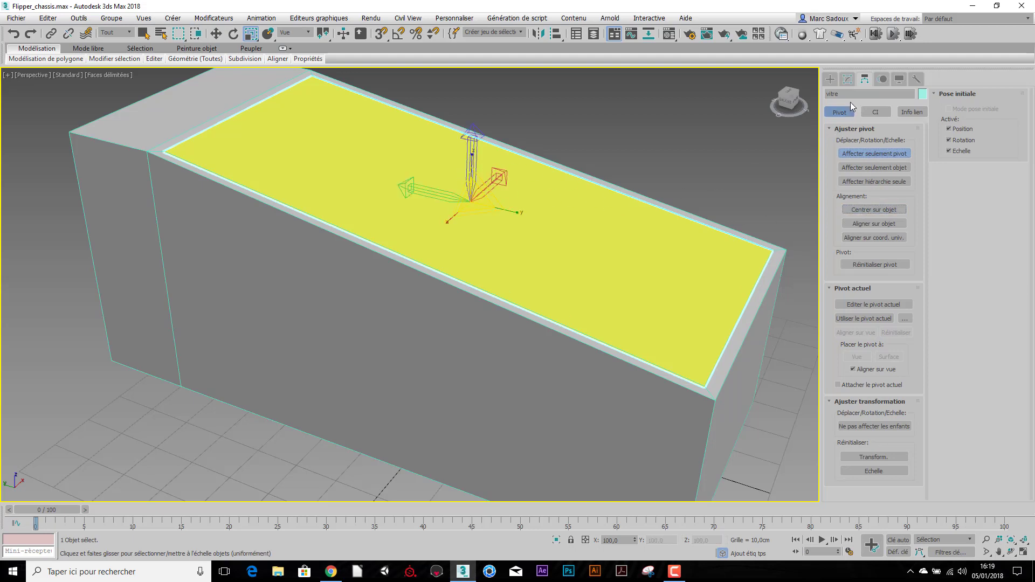
left_click(831, 79)
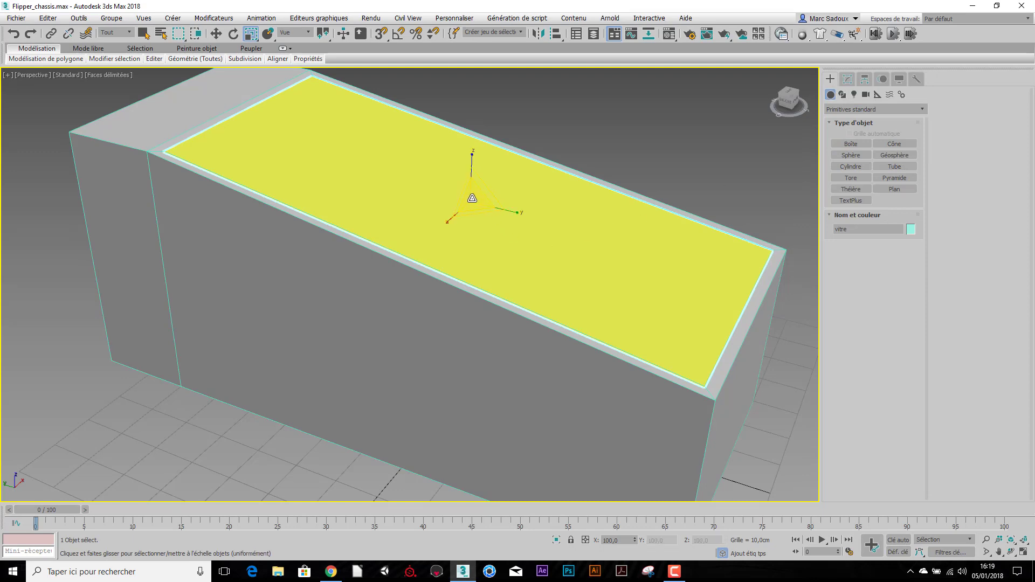
key("F3")
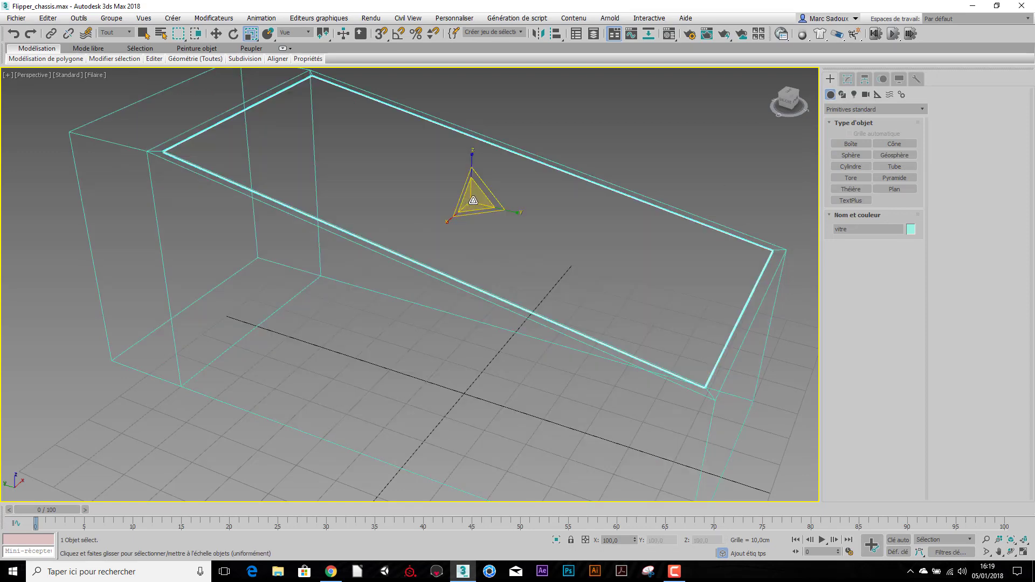
Scale the vitre panel uniformly to about 102% and along X to about 105%, then restore the shaded display with nothing selected.
left_click_drag(474, 201, 476, 200)
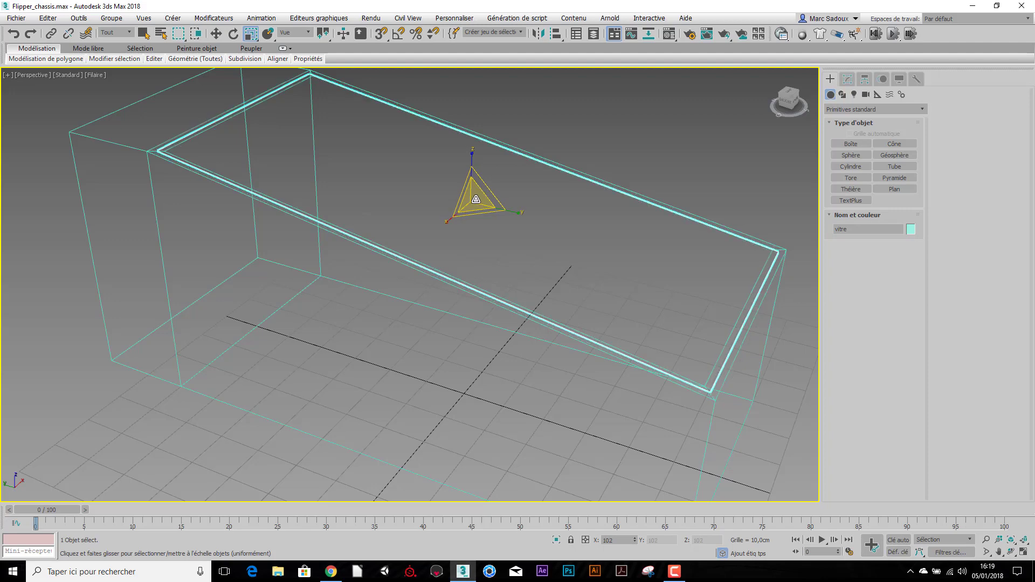
left_click_drag(476, 199, 476, 200)
middle_click_drag(555, 340, 490, 332, "alt")
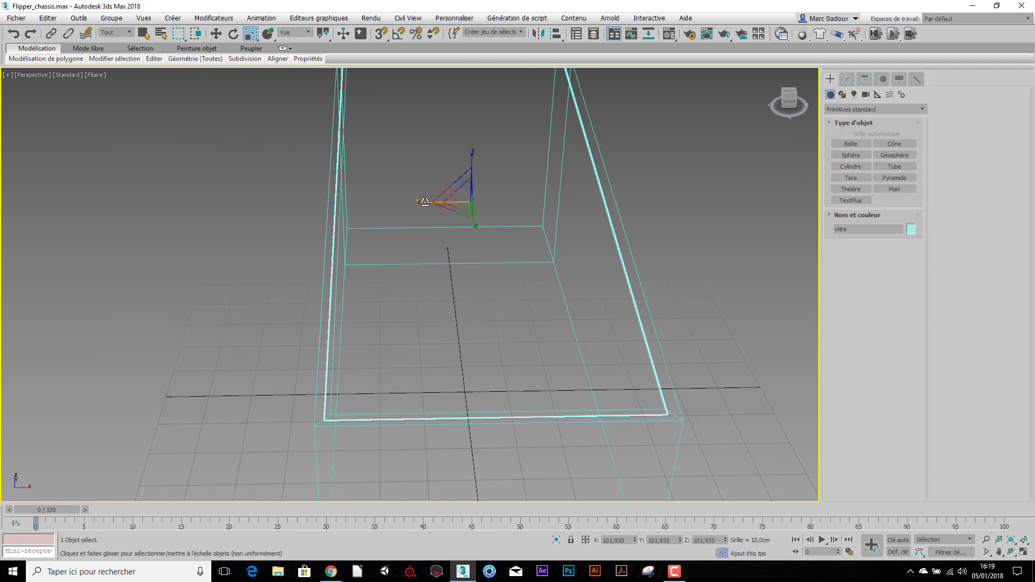
left_click_drag(423, 201, 424, 200)
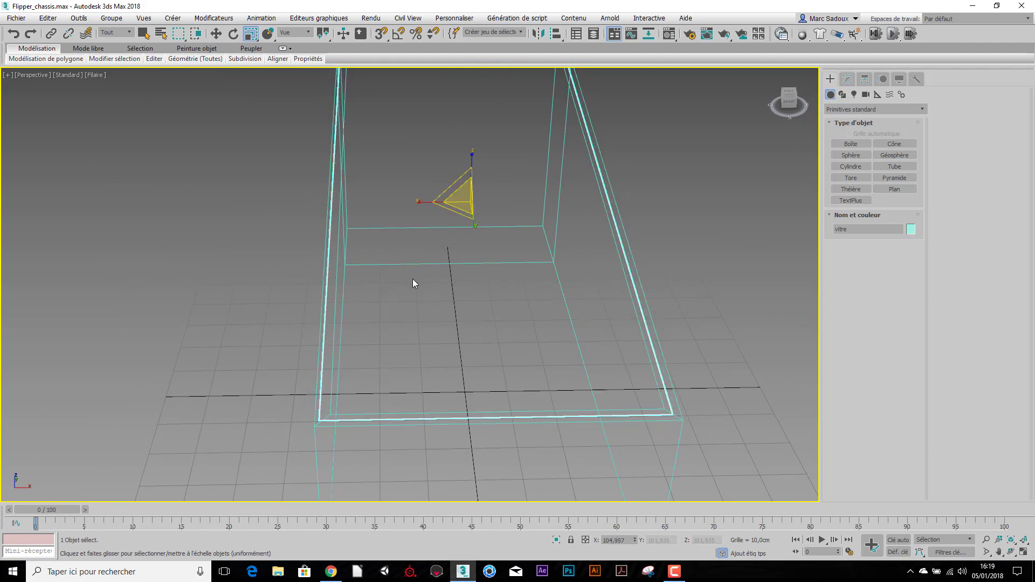
middle_click_drag(415, 303, 494, 296, "alt")
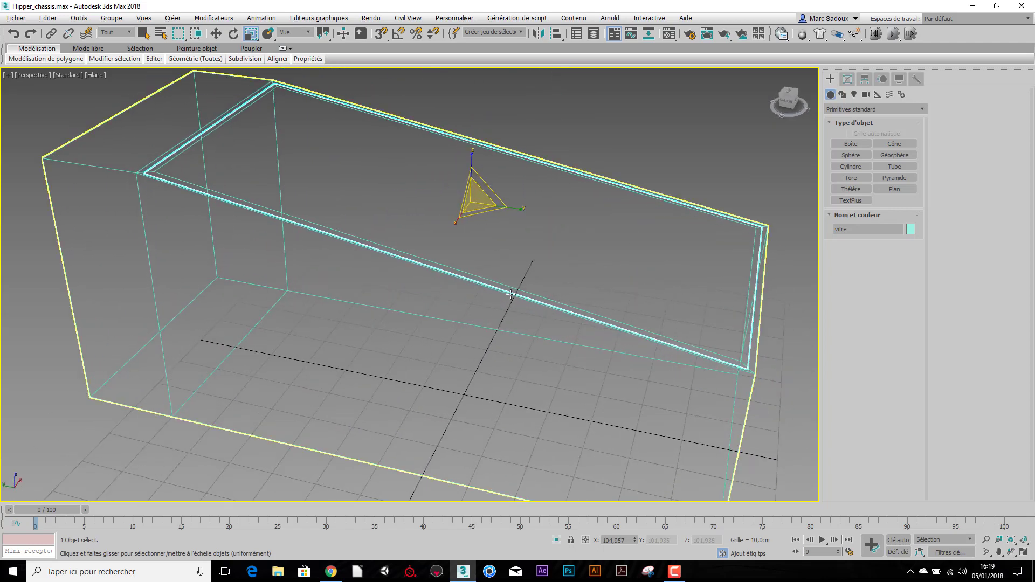
key("F3")
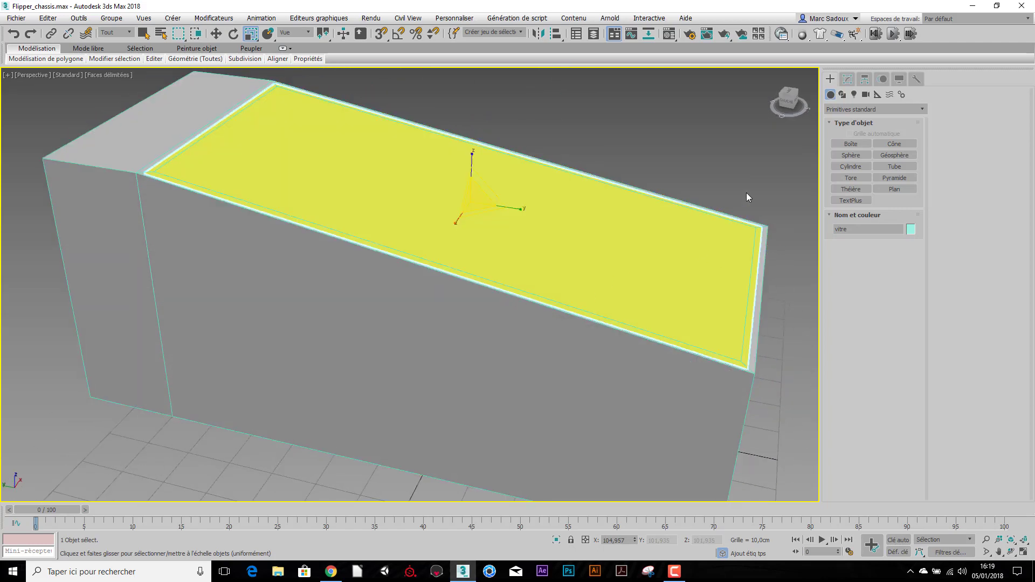
left_click(748, 207)
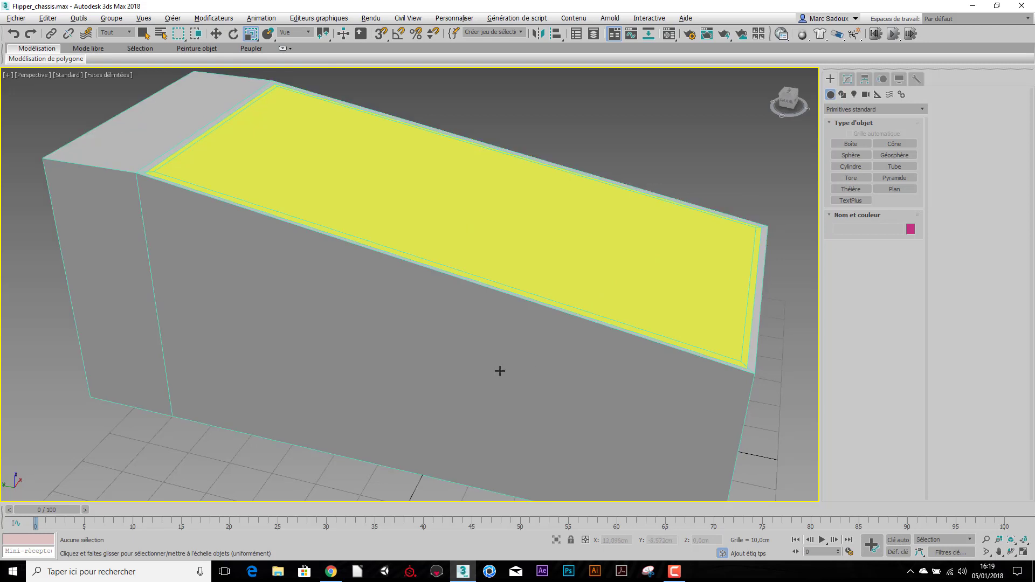
Select the ring of vertical edges around the chassis at edge level, starting from the vertical edge where the top begins to slope.
middle_click_drag(499, 370, 522, 368, "alt")
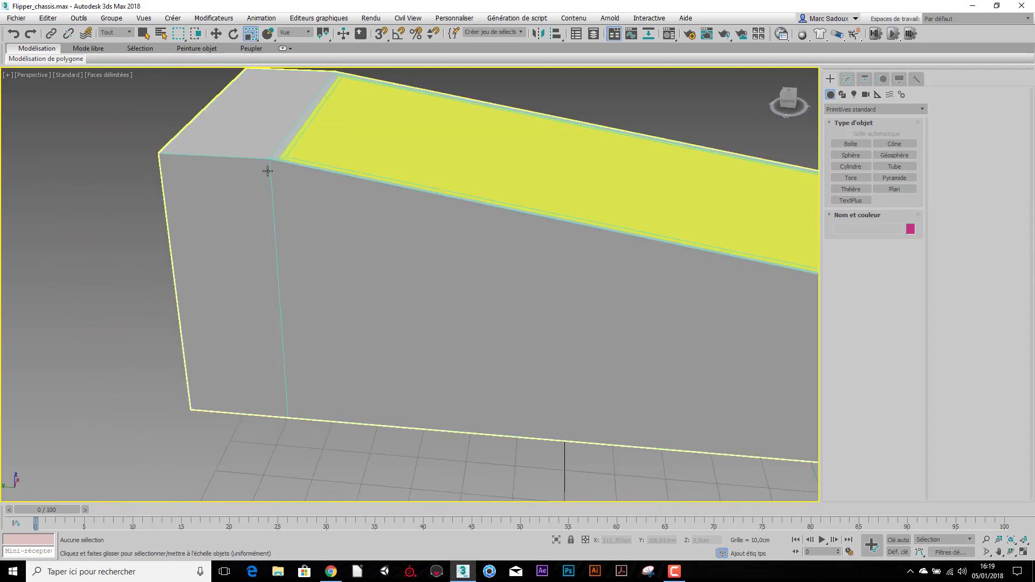
middle_click_drag(572, 270, 290, 323)
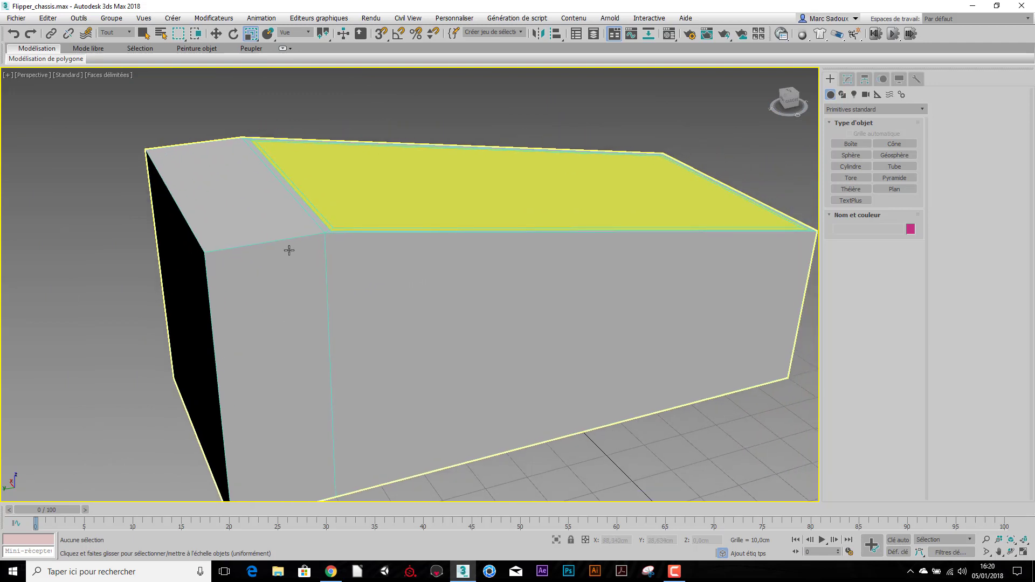
left_click(326, 265)
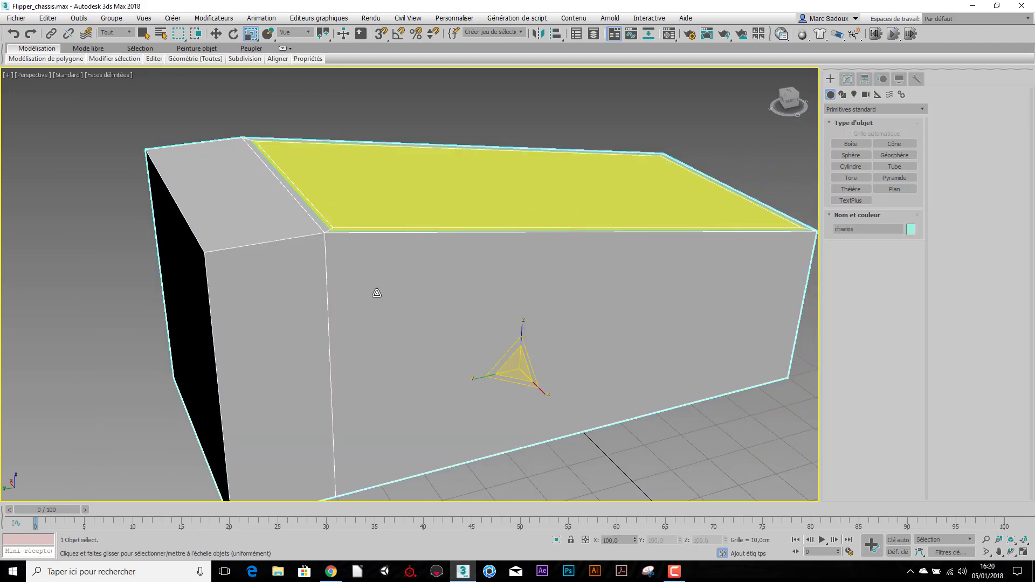
left_click(848, 80)
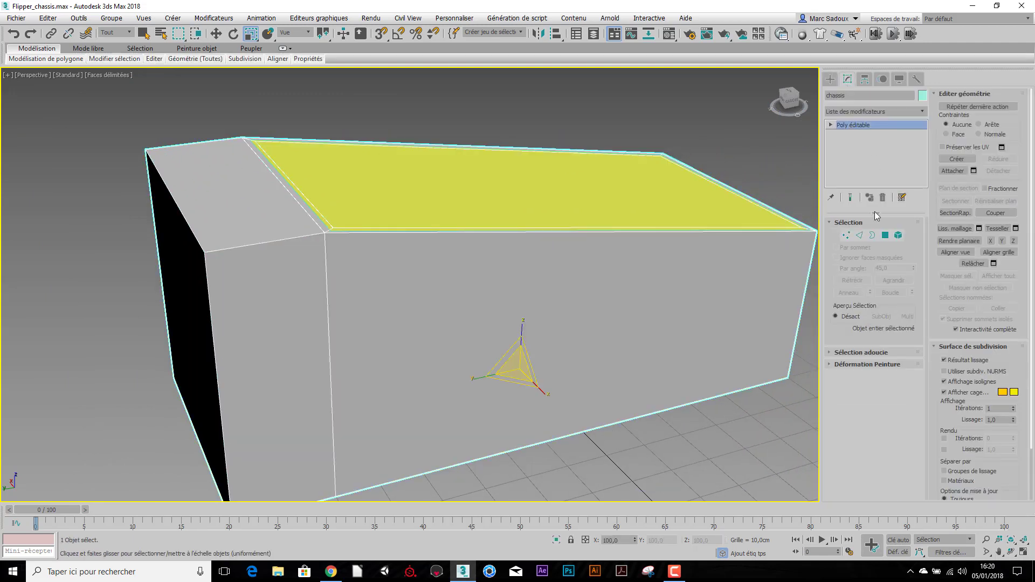
left_click(859, 235)
left_click(325, 259)
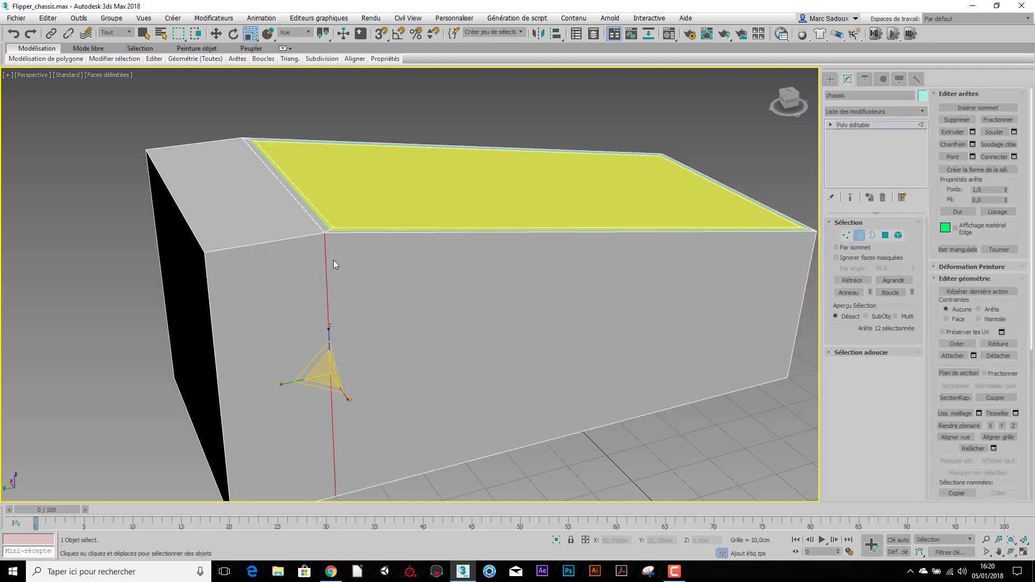
left_click(849, 293)
middle_click_drag(516, 333, 548, 322, "alt")
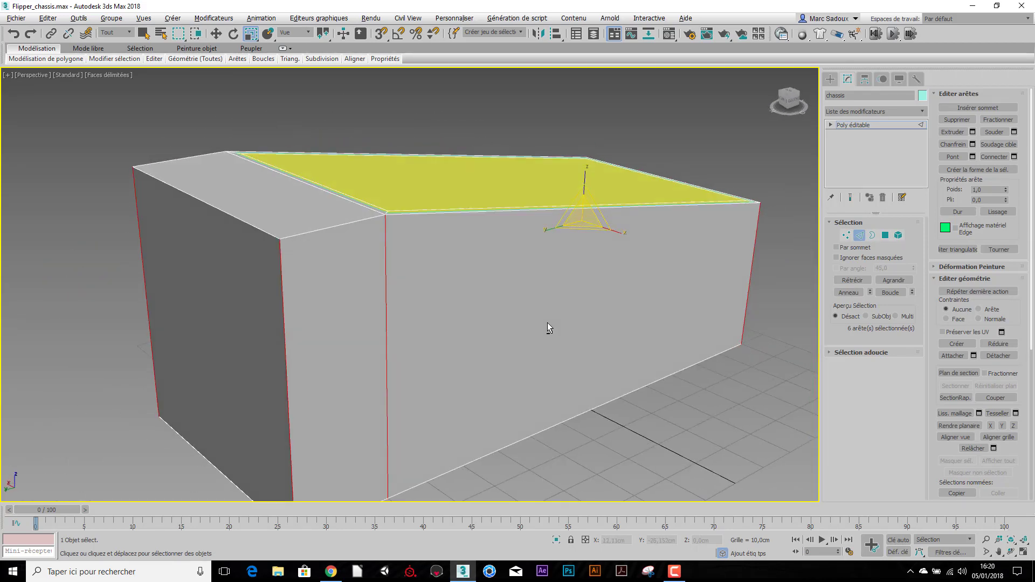
Connect the selected vertical edges with 1 segment, 0 pinch and a slide of 93.
left_click(1014, 156)
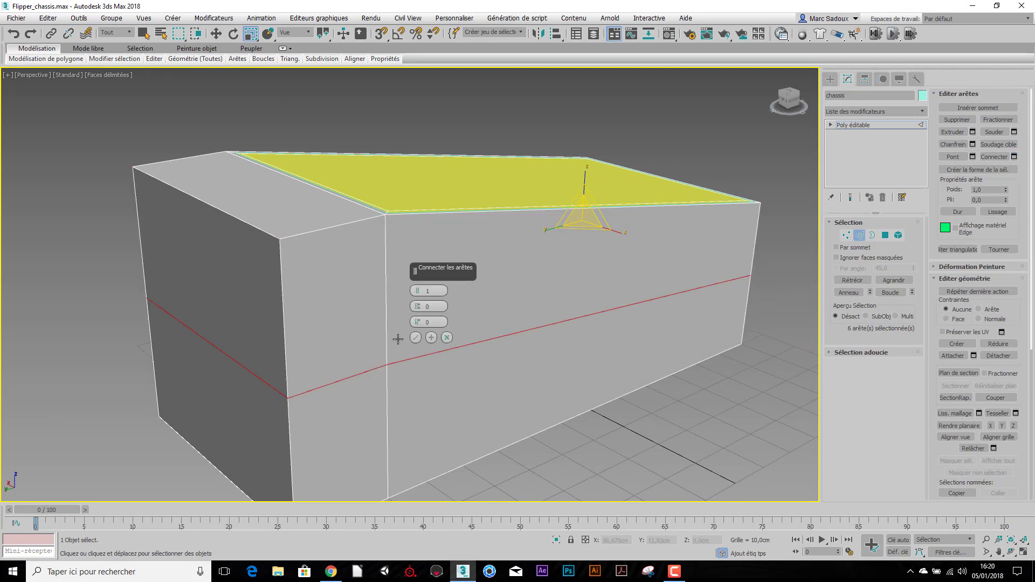
left_click_drag(417, 269, 760, 199)
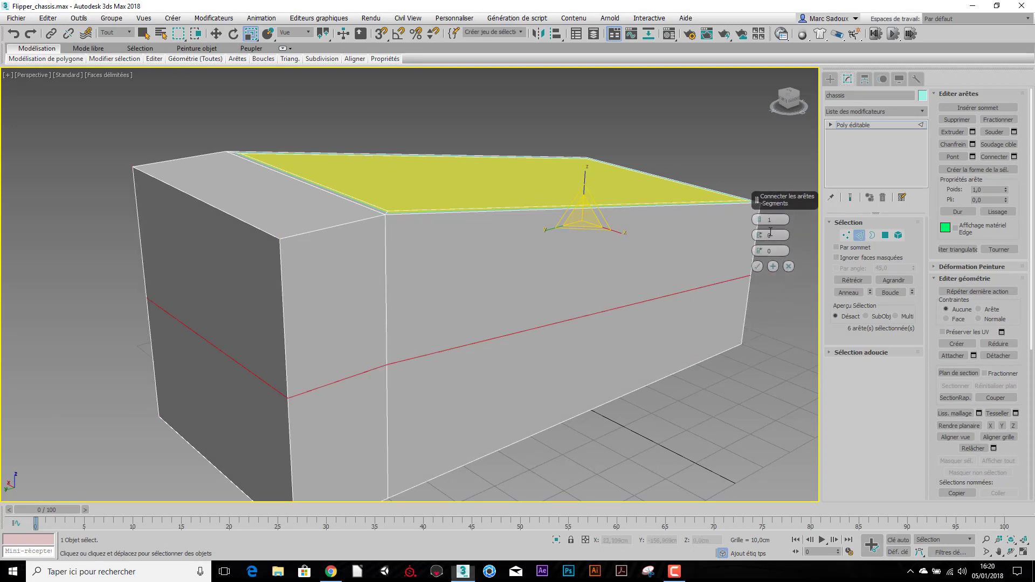
left_click_drag(758, 250, 734, 53)
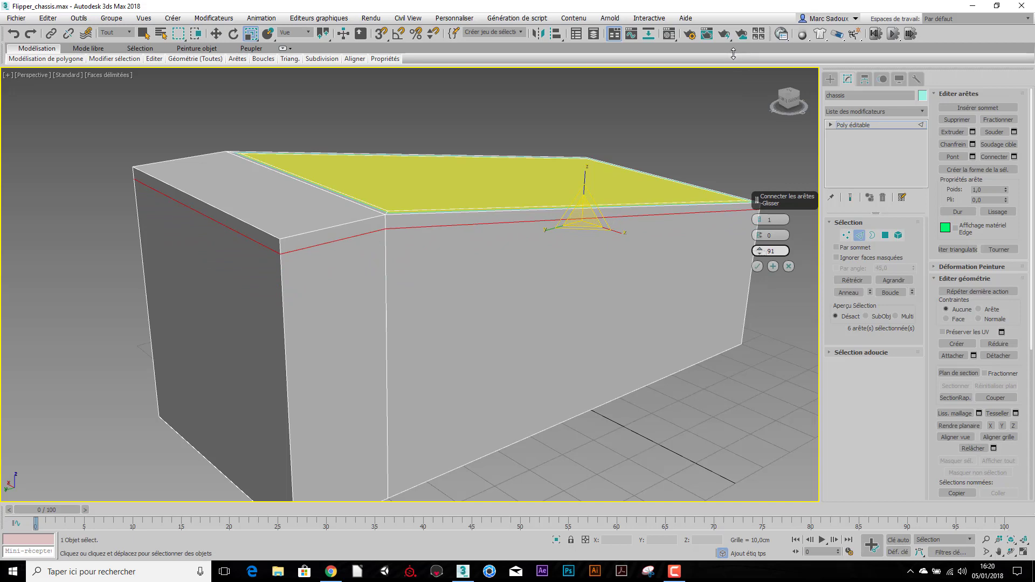
left_click_drag(733, 53, 733, 50)
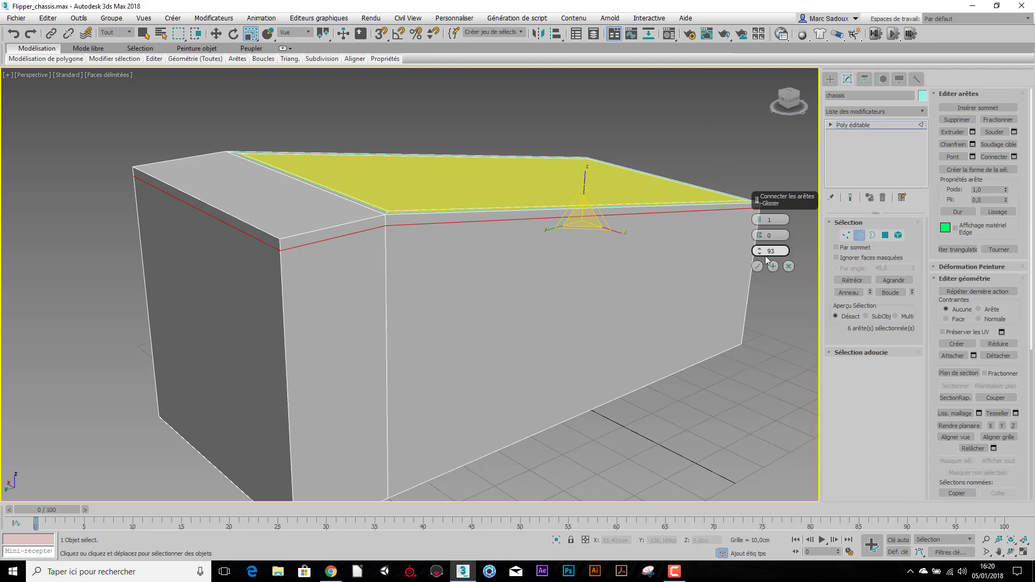
left_click(758, 266)
Examine the thickness of the new upper band along the chassis profile in the left wireframe view.
left_click_drag(401, 302, 393, 305, "alt")
middle_click_drag(393, 305, 279, 276, "alt")
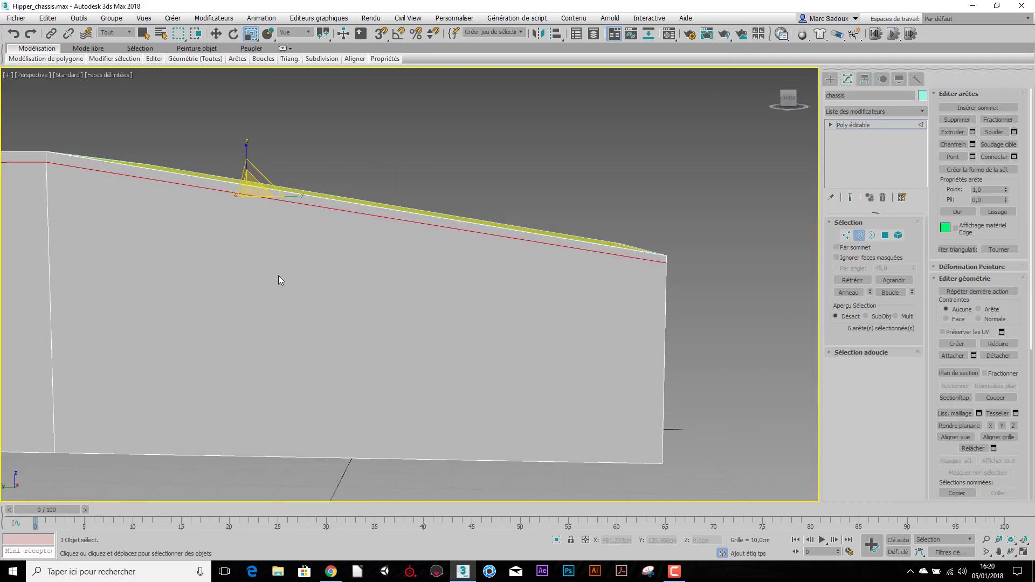
key("l")
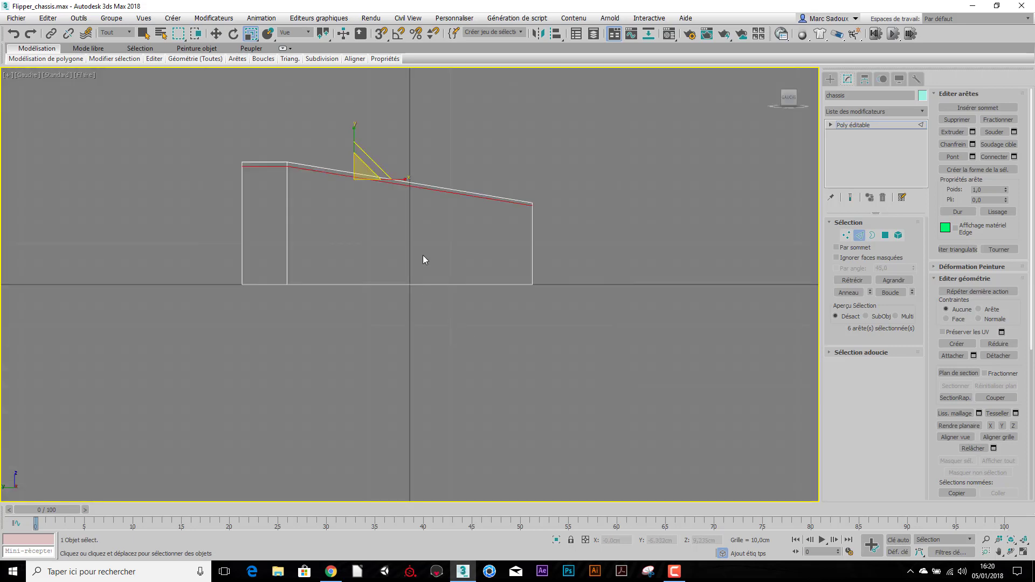
scroll(441, 227, "up", 4)
middle_click_drag(381, 224, 453, 336)
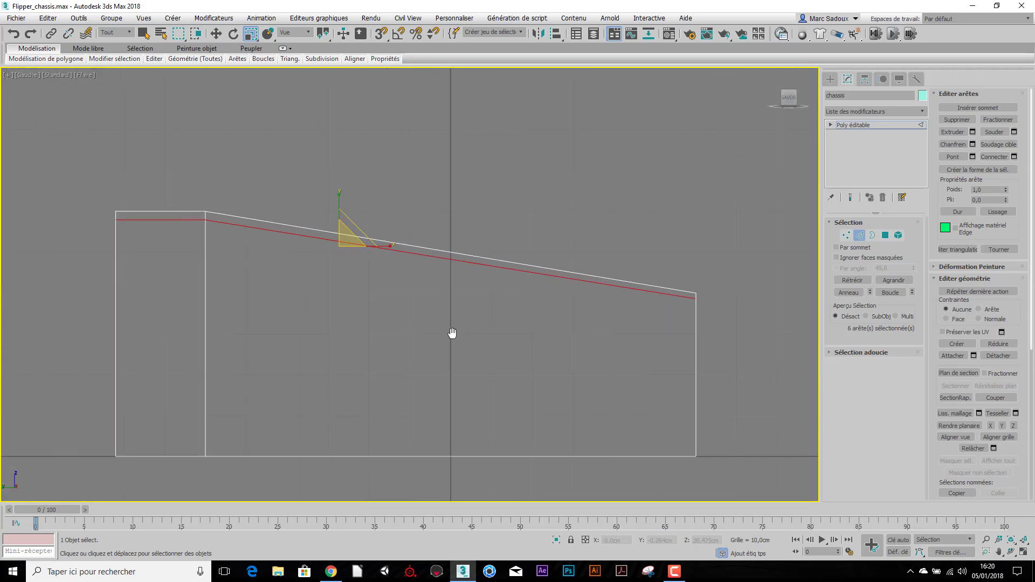
scroll(391, 260, "up", 2)
middle_click_drag(207, 249, 259, 221)
middle_click_drag(713, 331, 464, 275)
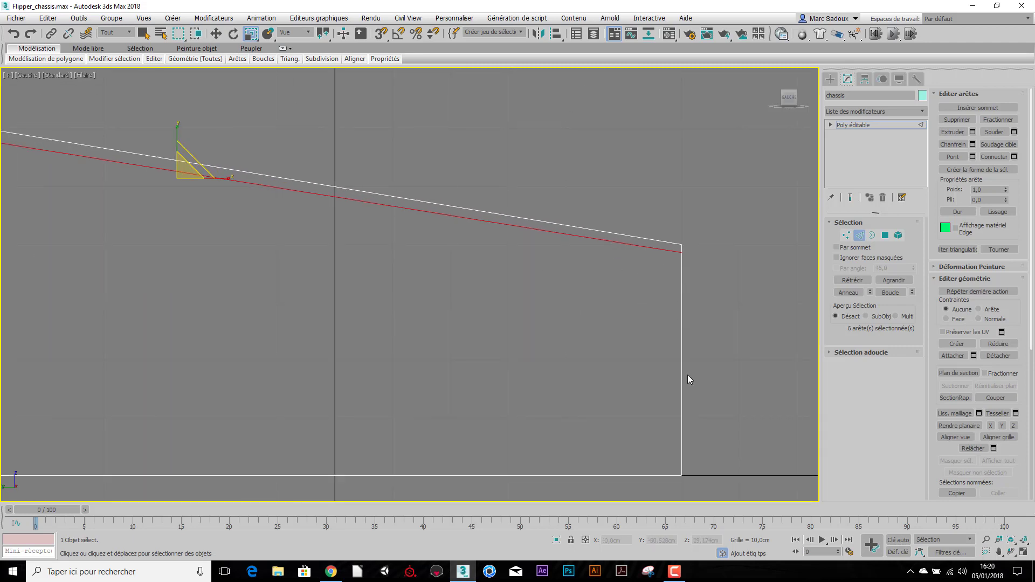
middle_click_drag(290, 300, 558, 278)
middle_click_drag(428, 208, 242, 185)
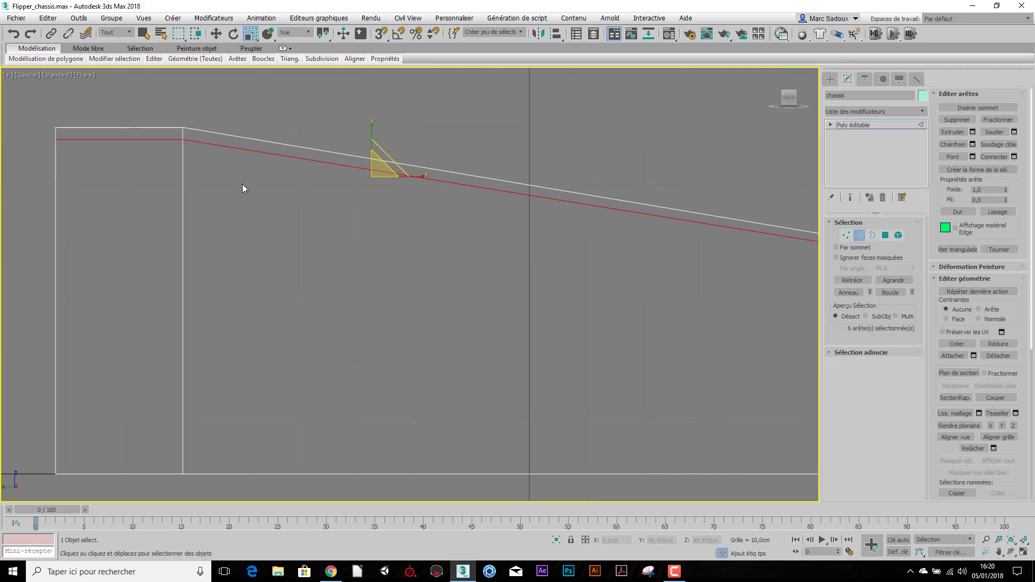
scroll(564, 243, "down", 2)
middle_click_drag(564, 242, 453, 227)
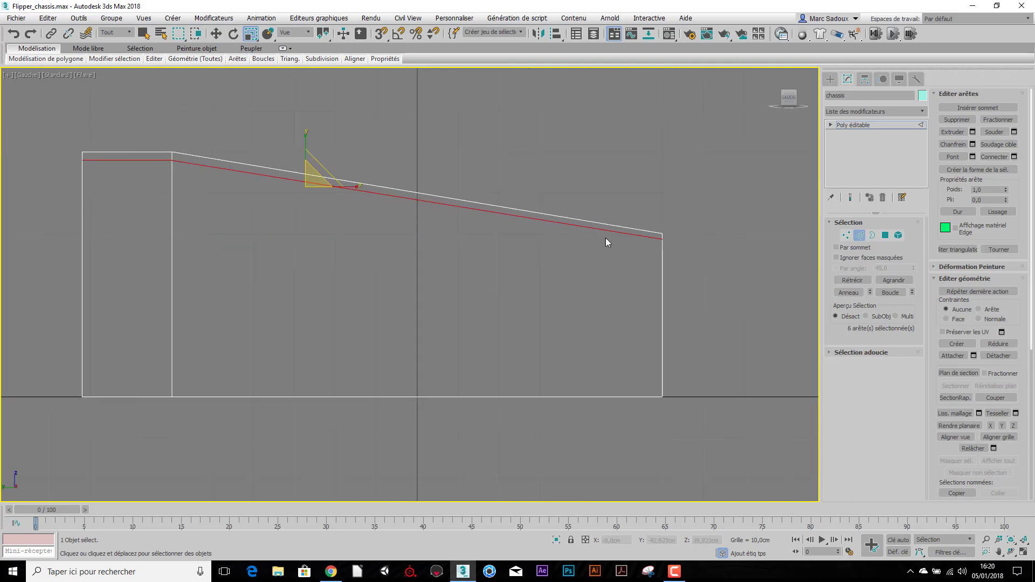
Lower the new edge loop's two vertices at the chassis's low end by about 0.75 cm and leave vertex editing.
left_click(846, 235)
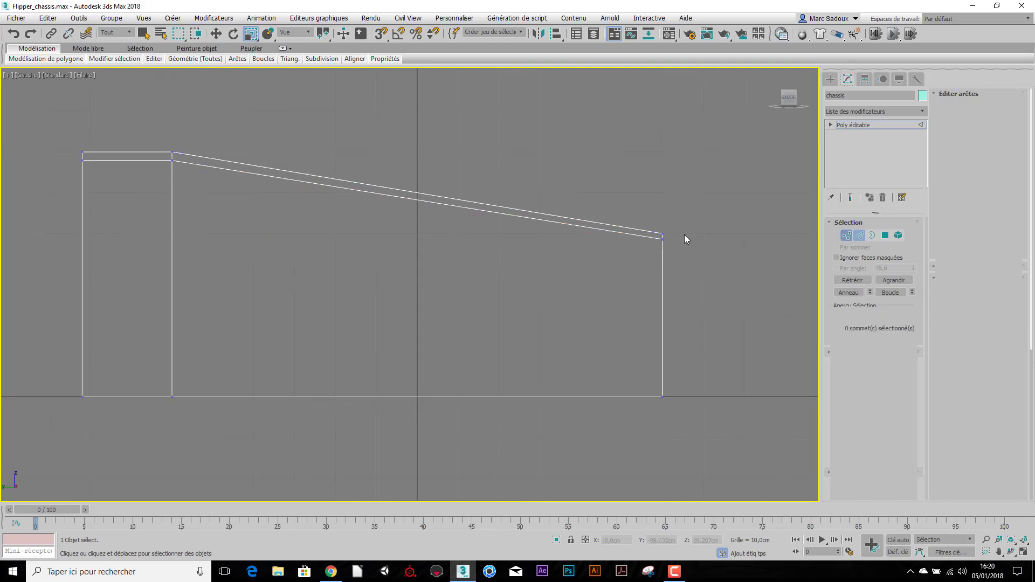
left_click_drag(662, 244, 657, 247)
scroll(663, 247, "up", 2)
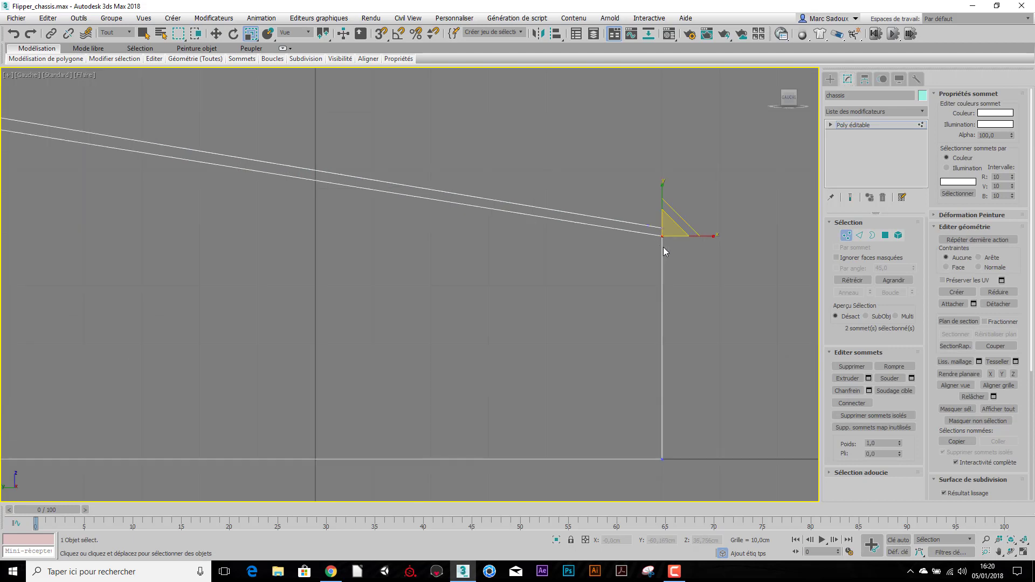
middle_click_drag(619, 249, 706, 254)
scroll(707, 253, "down", 2)
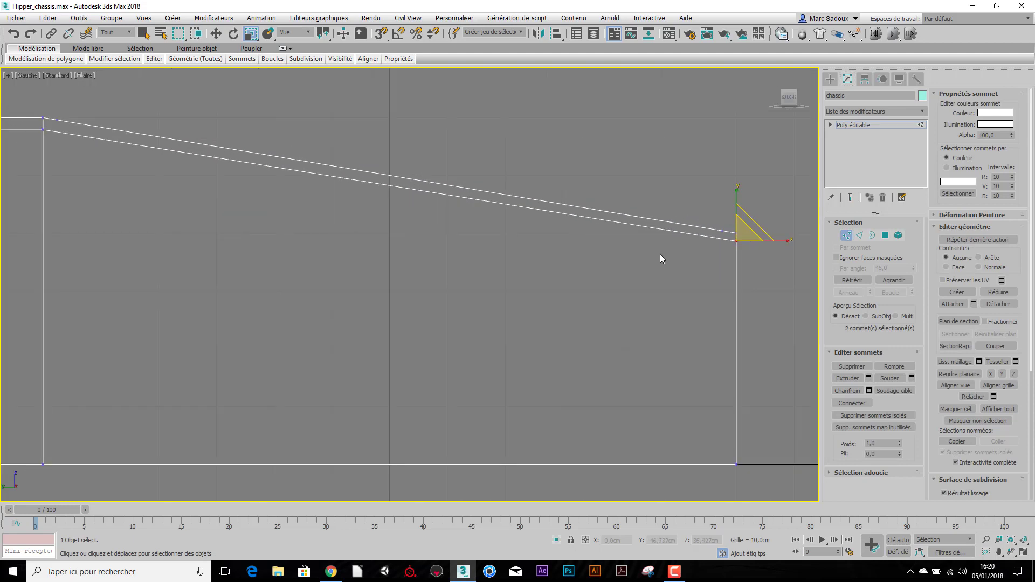
right_click(720, 181)
left_click(740, 192)
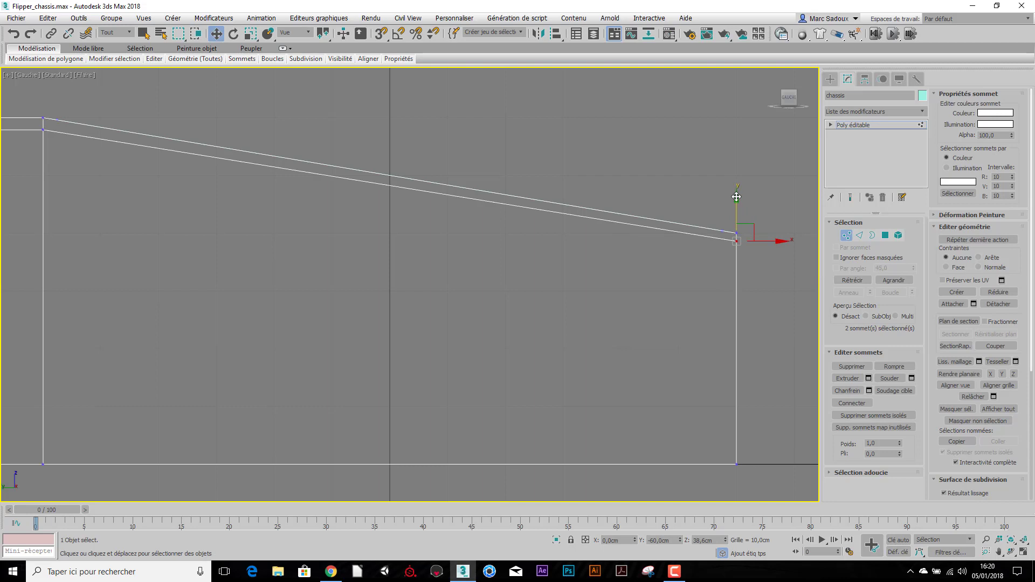
mouse_move(737, 196)
left_mouse_down()
mouse_move(730, 282)
mouse_move(732, 201)
left_mouse_up()
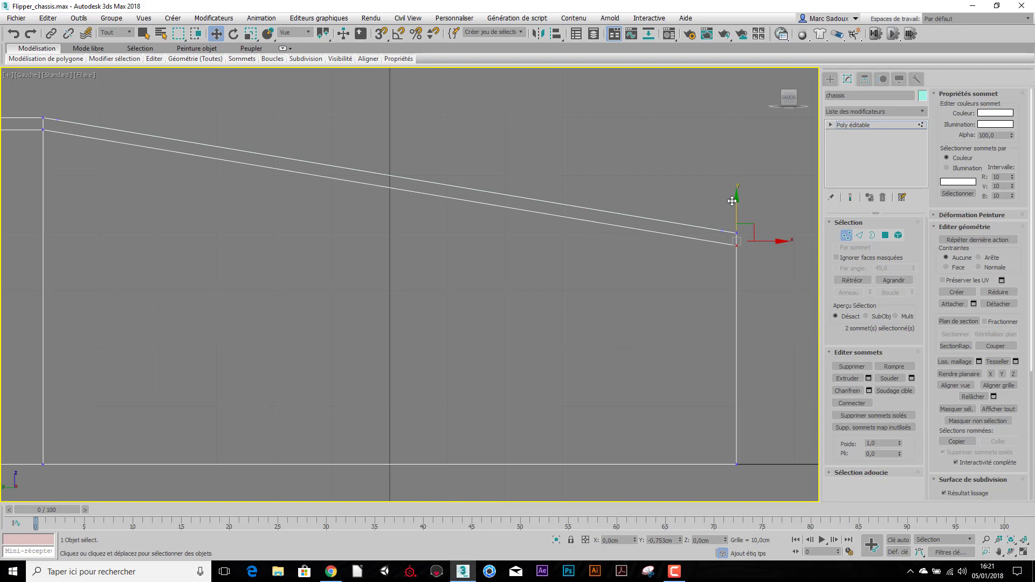
left_click_drag(731, 200, 732, 201)
scroll(573, 317, "down", 2)
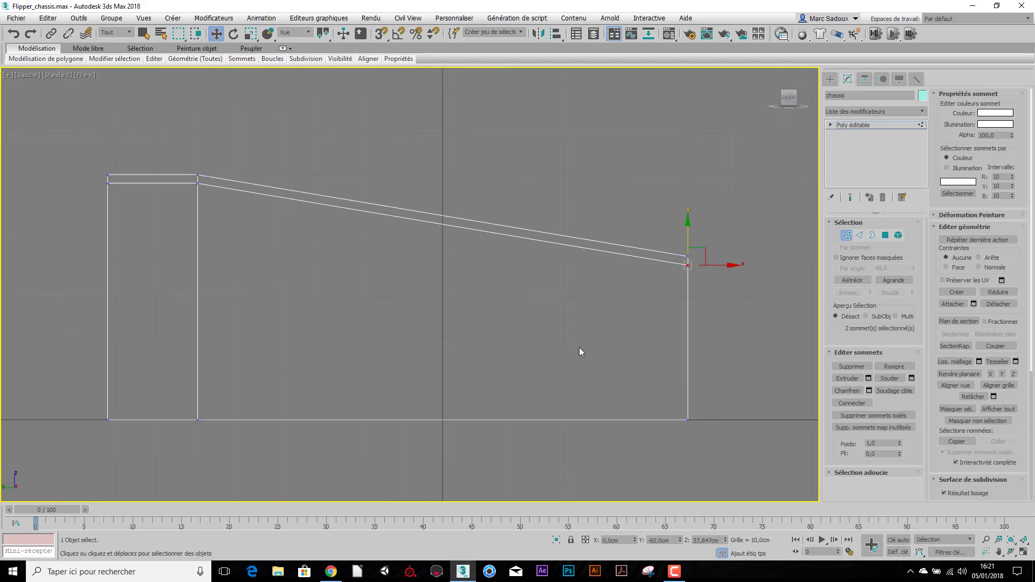
left_click(846, 235)
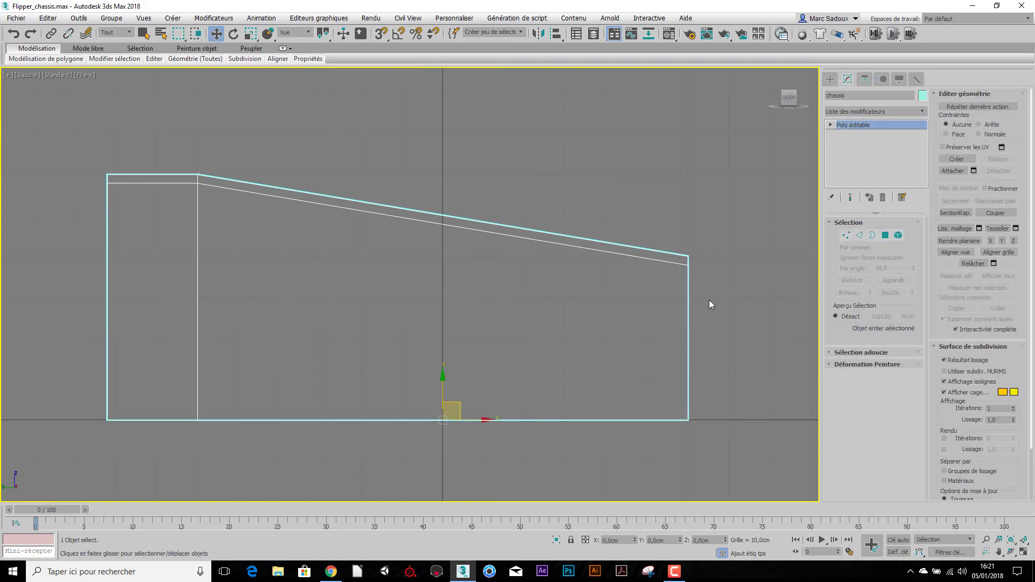
Select the top border and outer band polygons along one long sloped side and the low end of the chassis.
key("p")
scroll(534, 291, "down", 2)
middle_click_drag(535, 291, 476, 316, "alt")
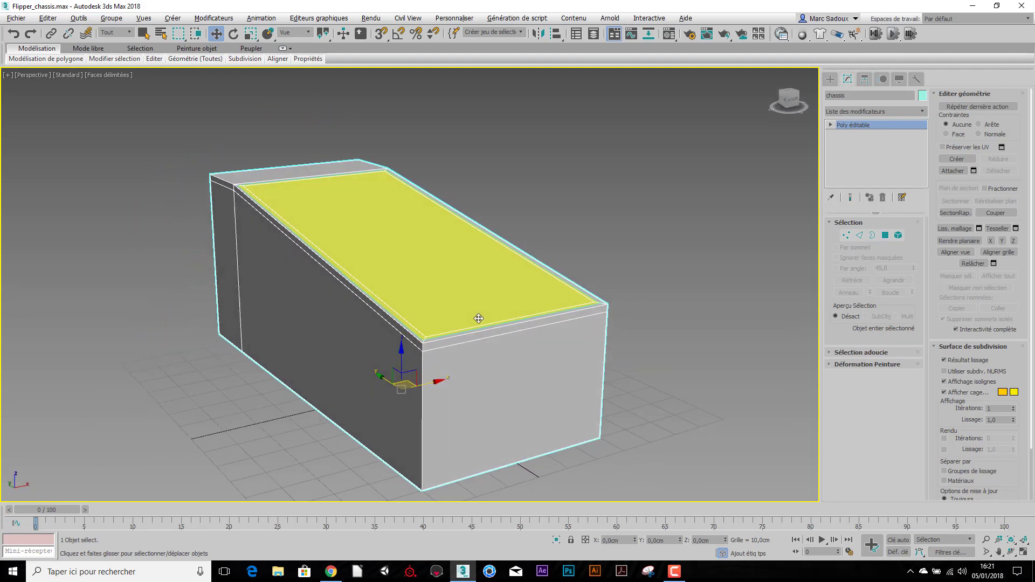
scroll(421, 351, "up", 4)
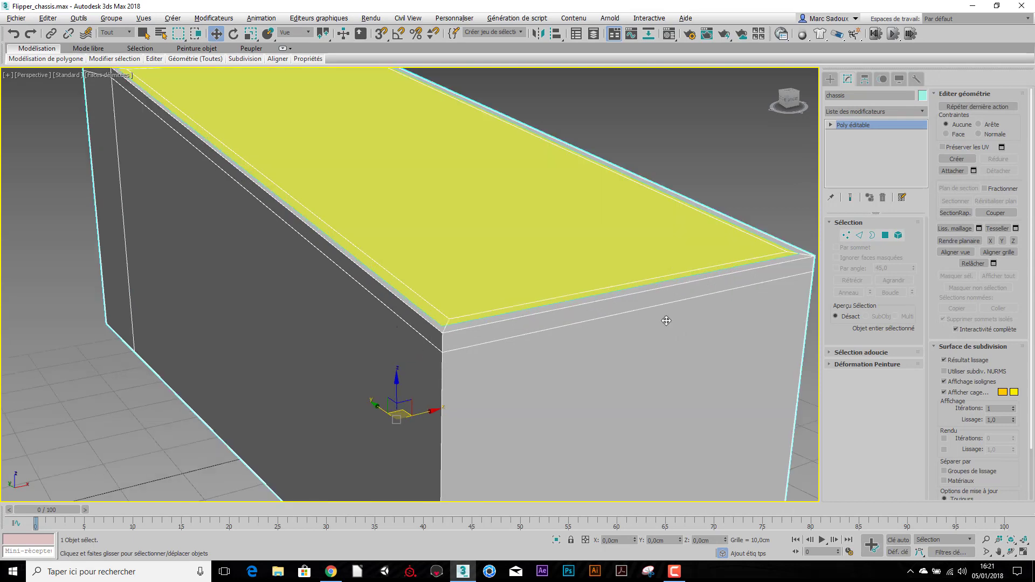
left_click(886, 235)
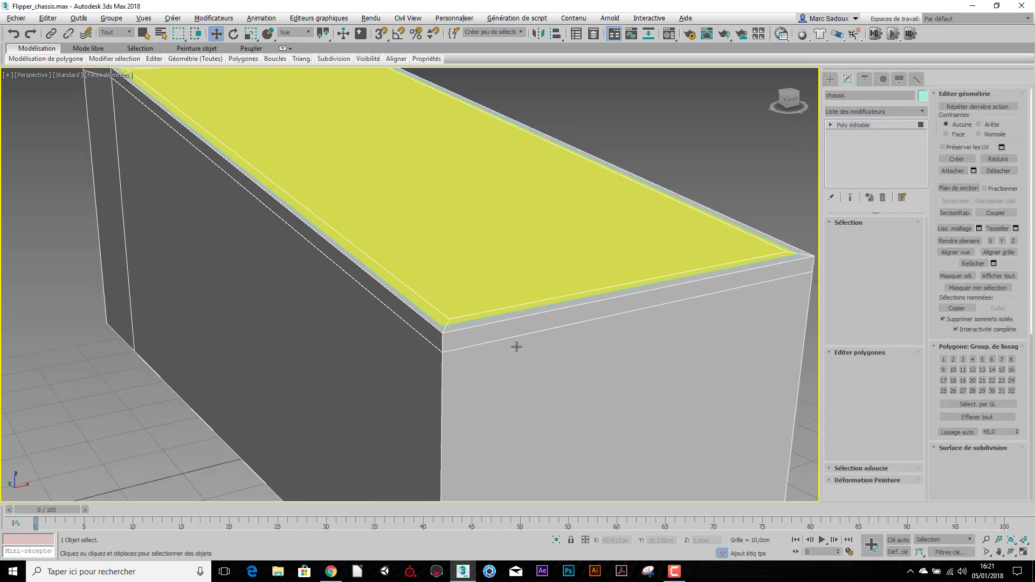
left_click(441, 324)
left_click(455, 329, "ctrl")
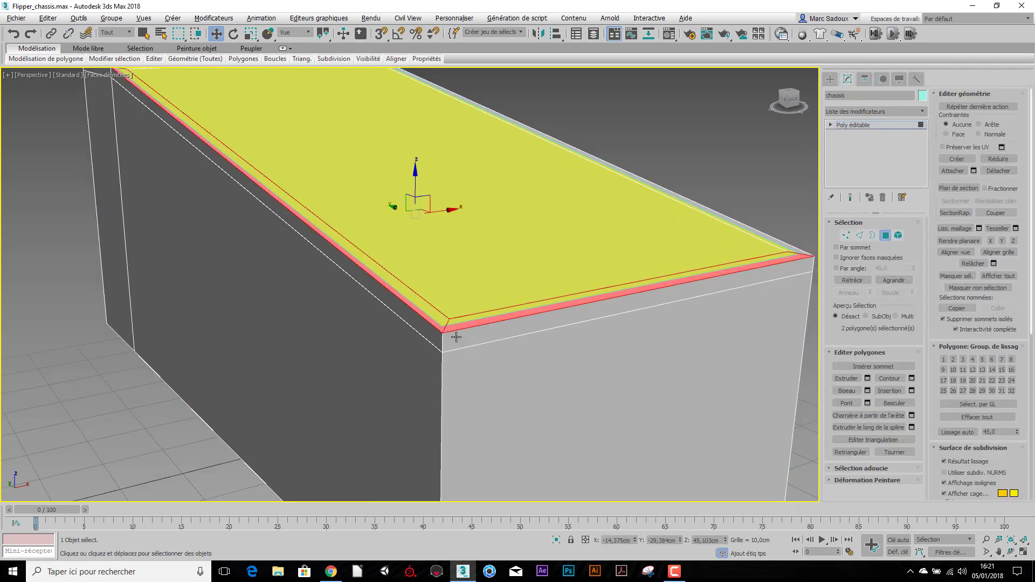
left_click(456, 337, "ctrl")
left_click(439, 338, "ctrl")
scroll(569, 339, "down", 3)
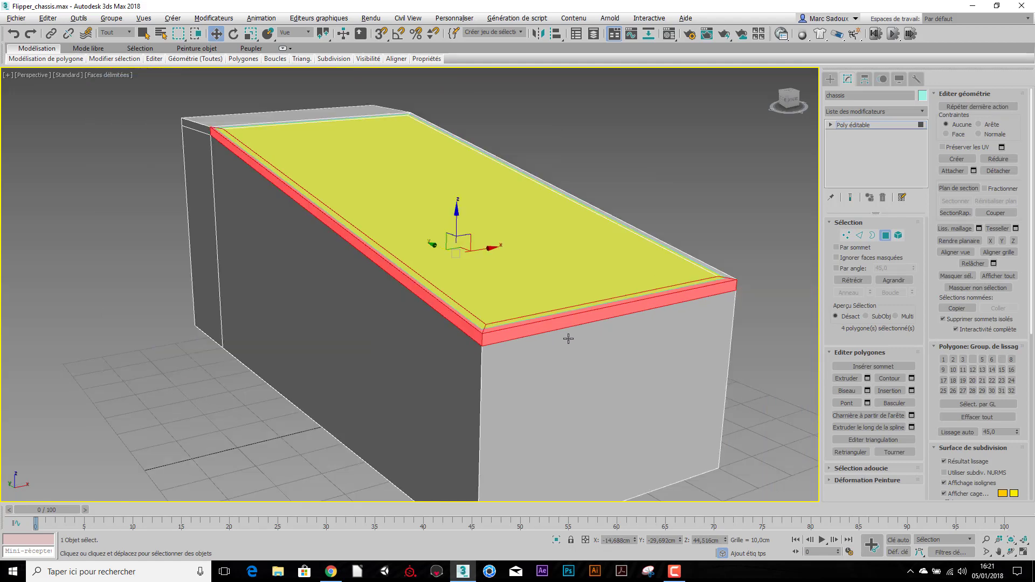
Add the opposite long side's border and band polygons and the border strip at the glass's high end to the selection.
middle_click_drag(568, 338, 536, 354, "alt")
left_click(531, 403, "ctrl")
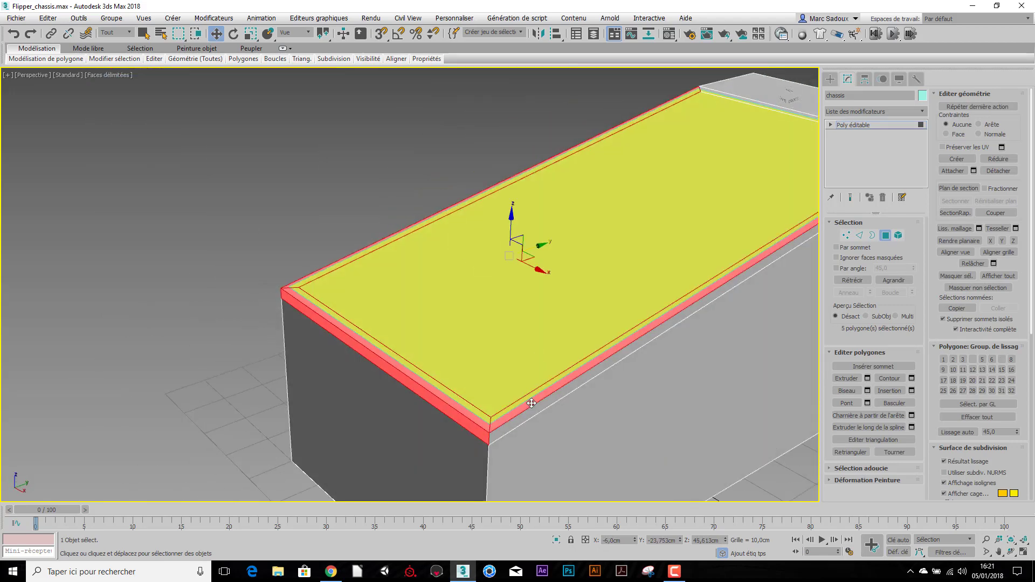
left_click(538, 408, "ctrl")
middle_click_drag(644, 363, 672, 315, "alt")
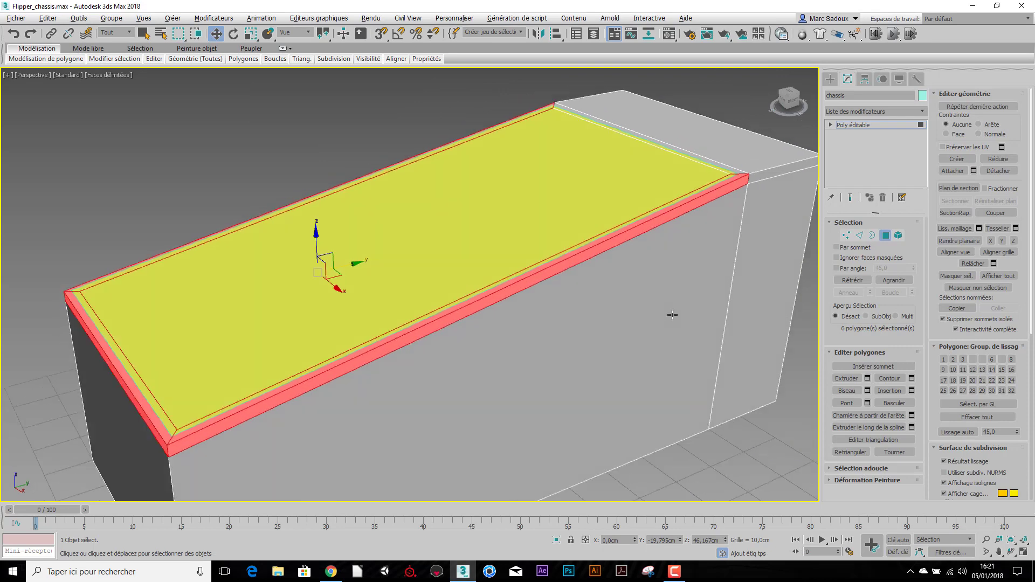
scroll(672, 315, "up", 5)
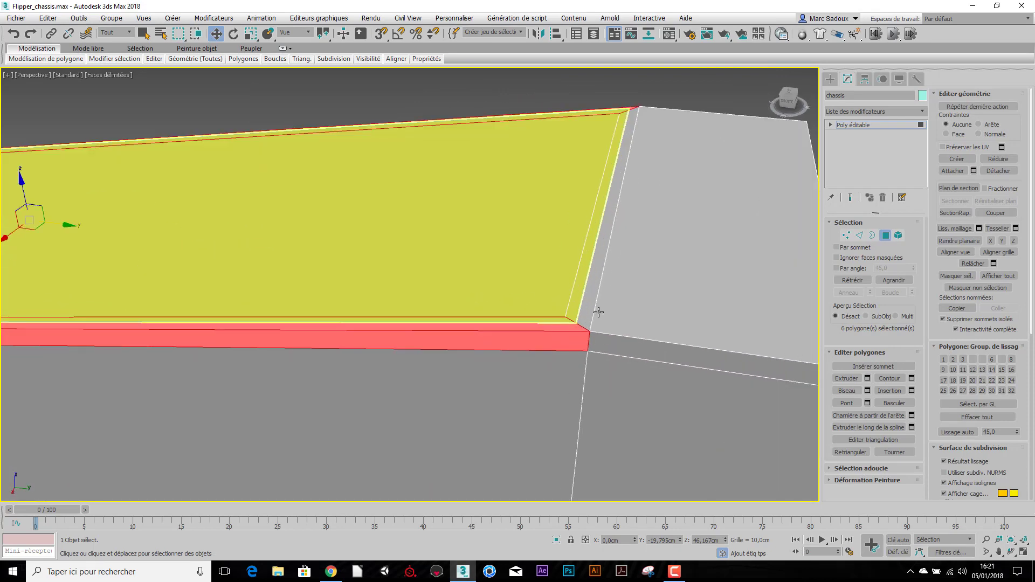
left_click(592, 310, "ctrl")
middle_click_drag(624, 323, 539, 327, "alt")
scroll(666, 323, "down", 8)
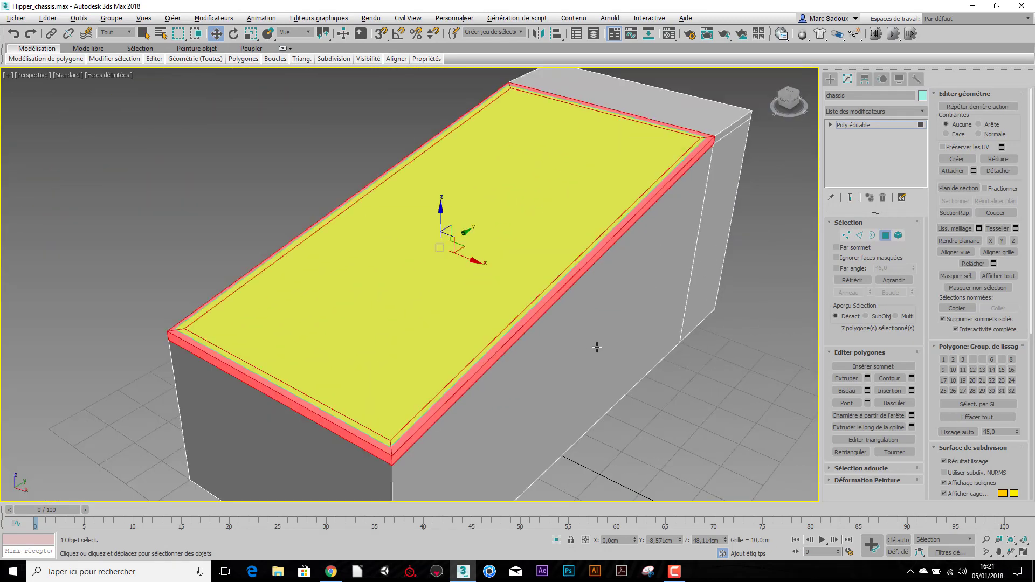
middle_click_drag(596, 345, 684, 343, "alt")
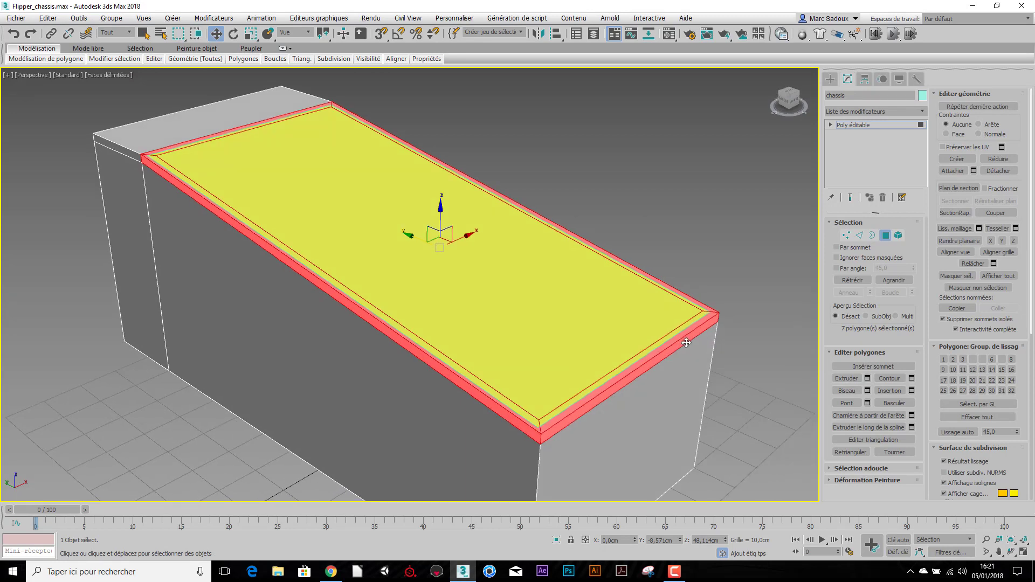
Detach the selected rim polygons as a separate object named couvre_vitre and leave polygon editing.
left_click(999, 171)
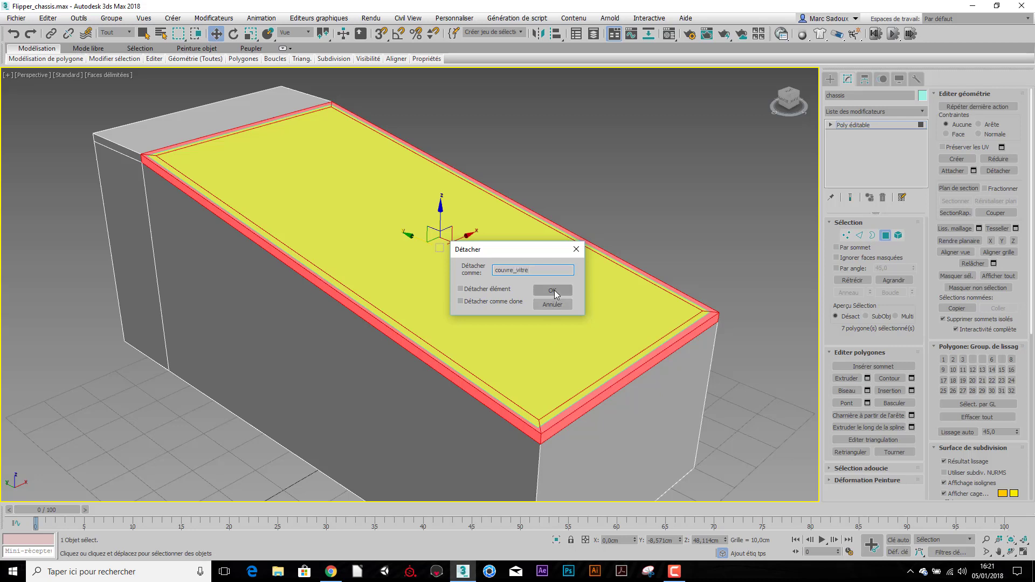
left_click(553, 291)
left_click(885, 235)
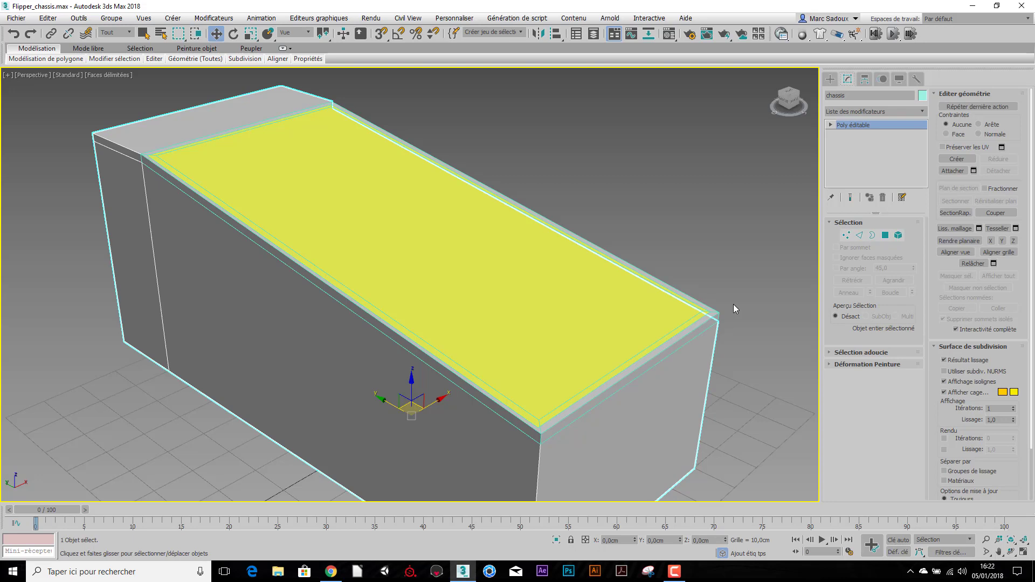
Name the third sample material "couvre vitre".
key("m")
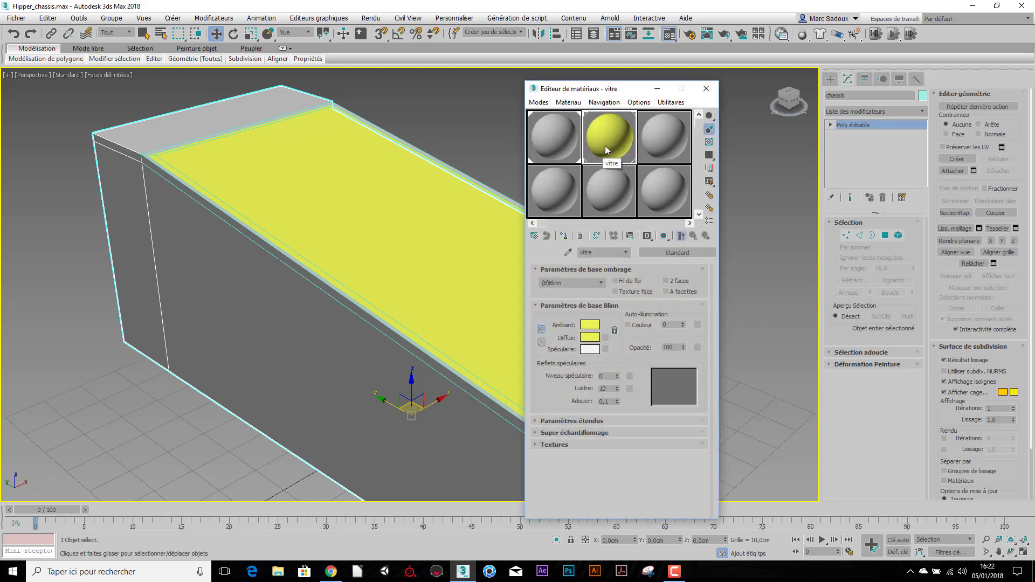
left_click(655, 141)
left_click_drag(612, 253, 502, 254)
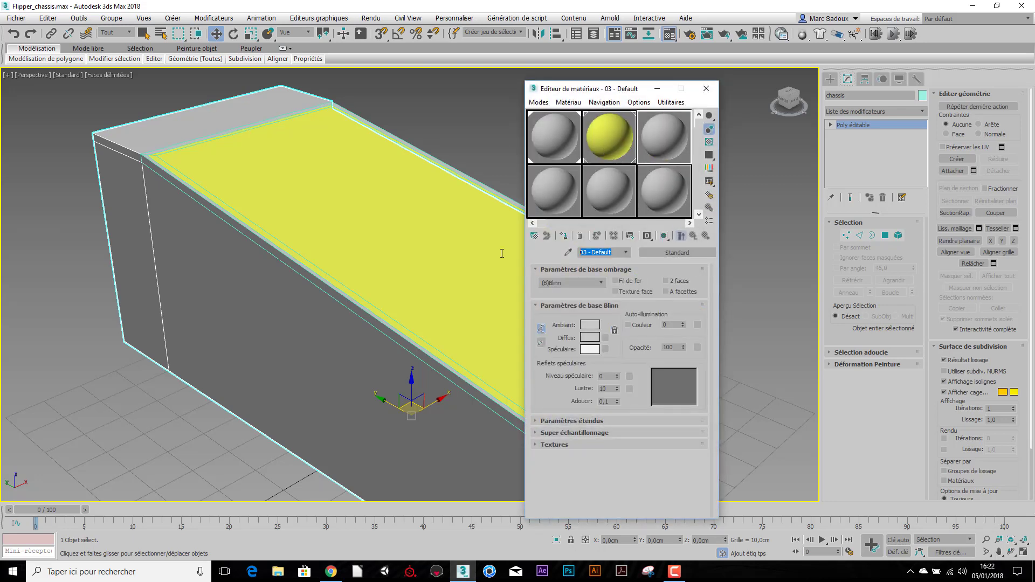
type("couvre vitre")
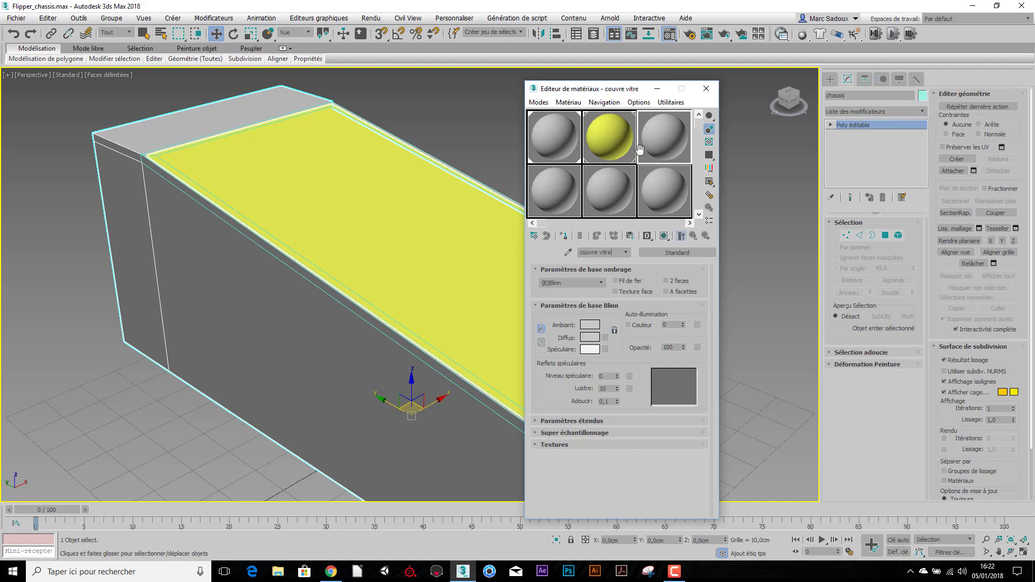
Give the couvre vitre material a bright purple diffuse colour and assign it to the detached rim.
left_click(590, 338)
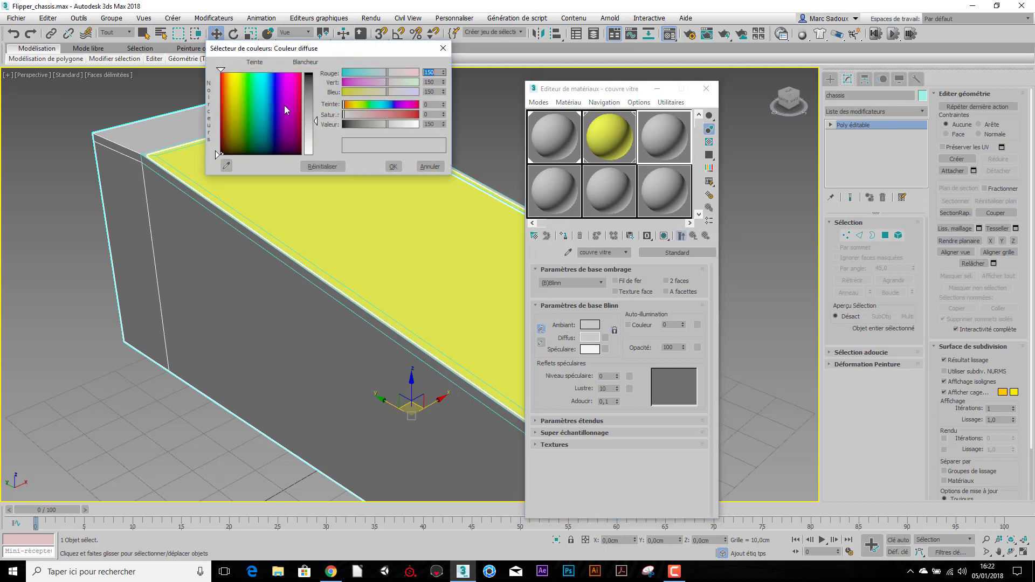
left_click_drag(282, 100, 278, 76)
left_click_drag(316, 122, 317, 81)
left_click(393, 167)
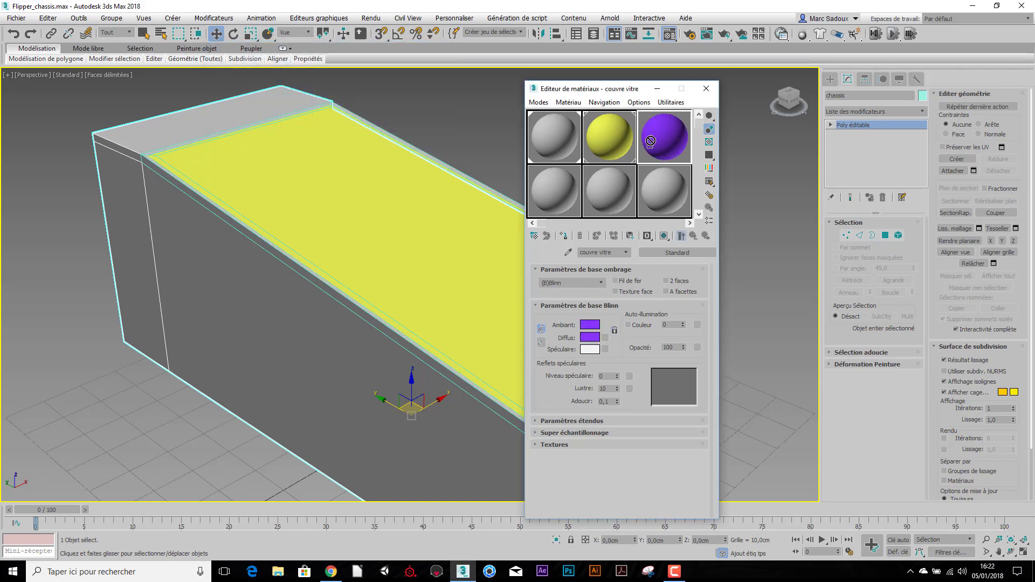
left_click_drag(241, 235, 243, 236)
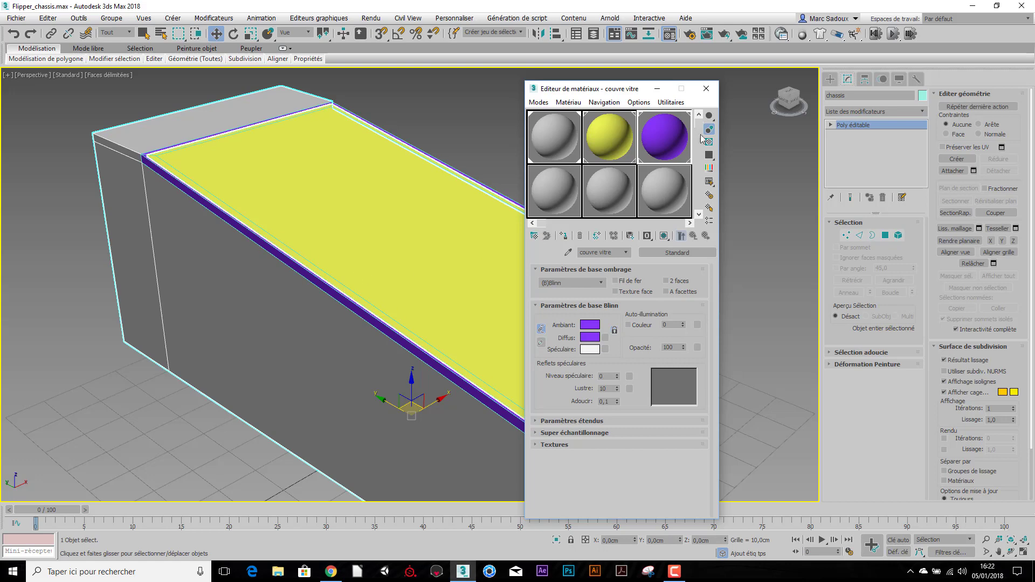
left_click(706, 89)
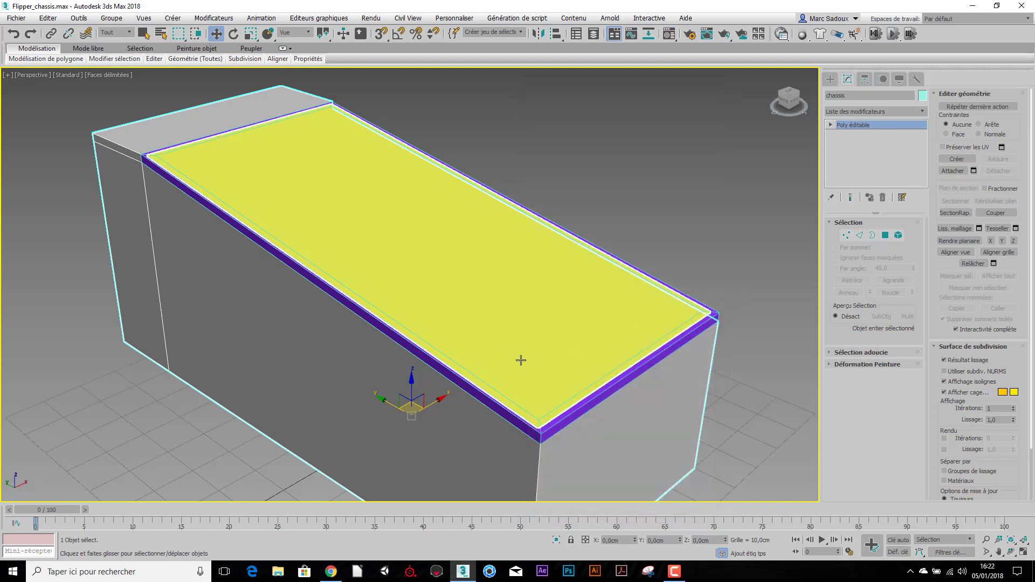
Apply a Coque (Shell) modifier to the detached couvre_vitre rim.
scroll(523, 367, "up", 2)
mouse_move(555, 400)
middle_mouse_down("alt")
mouse_move(584, 395)
mouse_move(559, 390)
middle_mouse_up("alt")
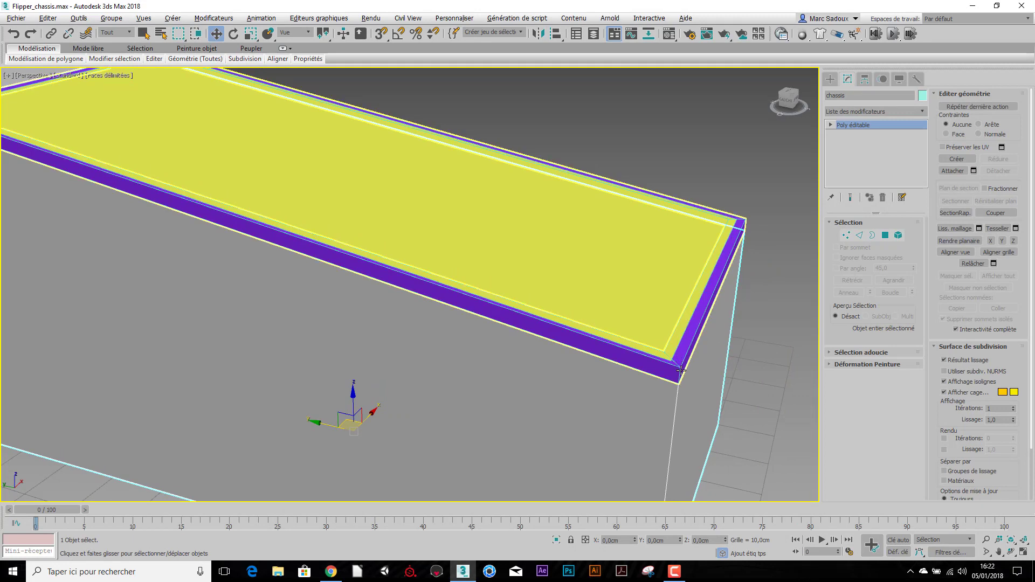
middle_click_drag(672, 382, 566, 393, "alt")
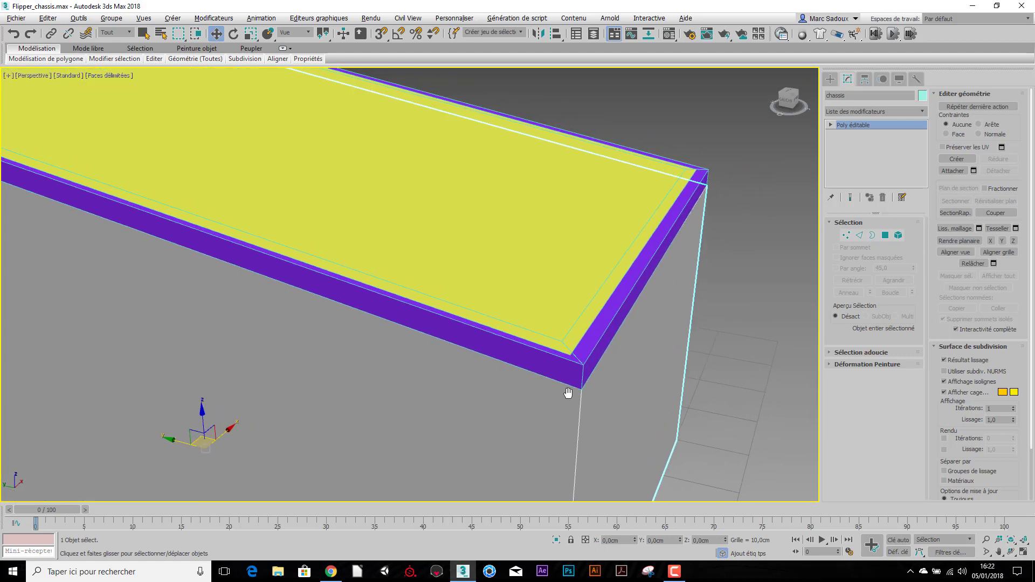
left_click(588, 363)
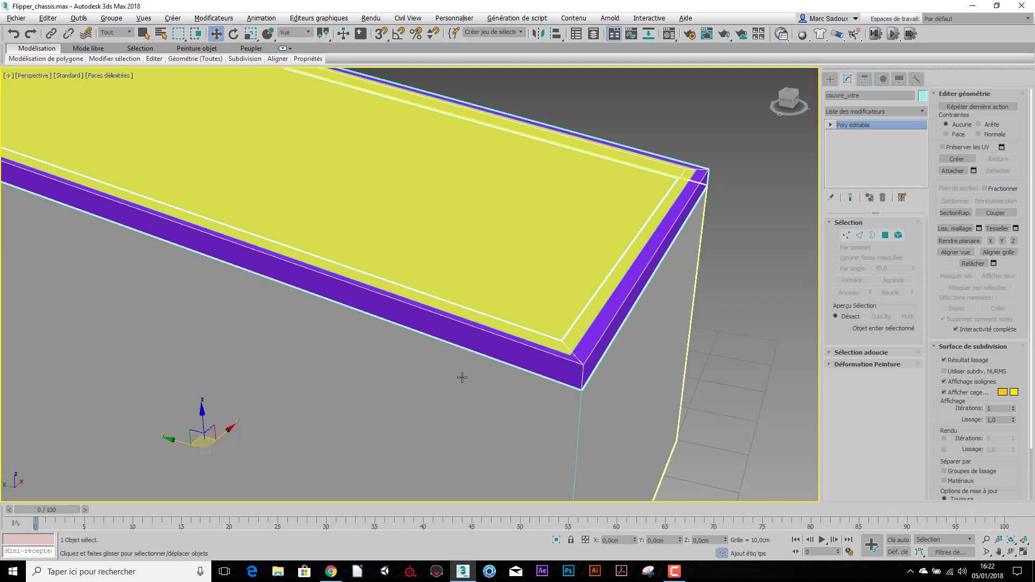
middle_click_drag(462, 377, 251, 363, "alt")
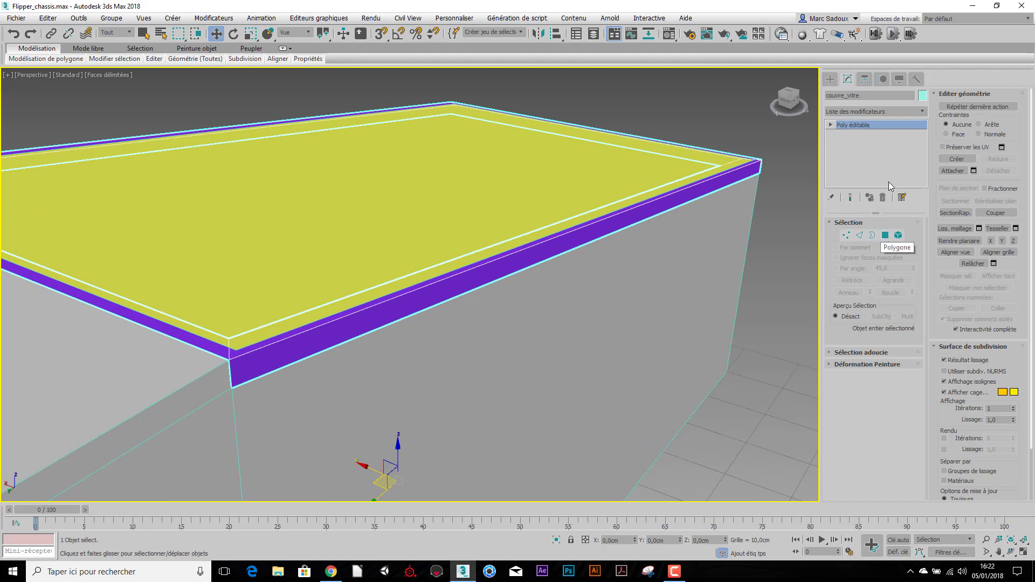
left_click(922, 111)
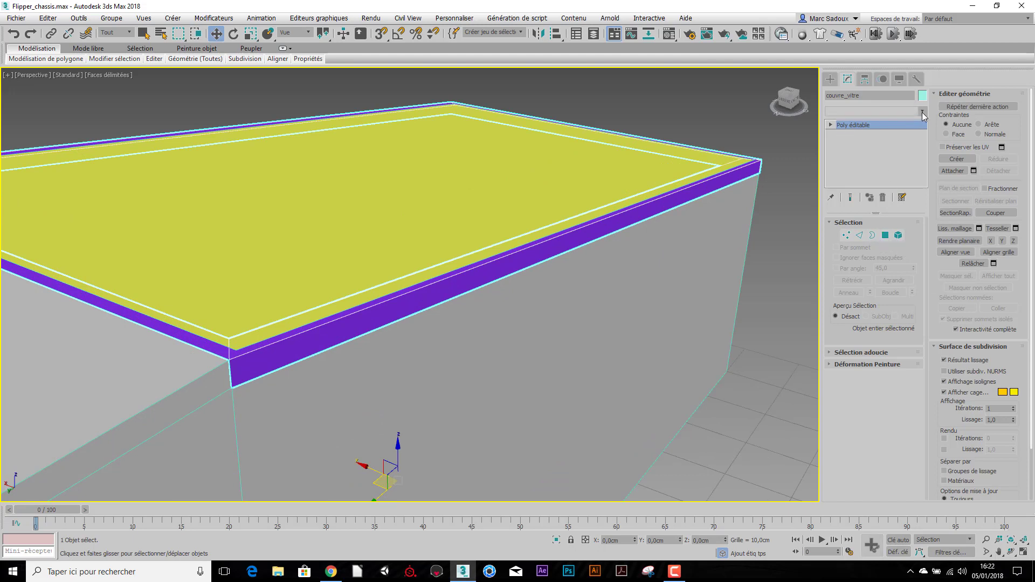
left_click_drag(923, 169, 928, 303)
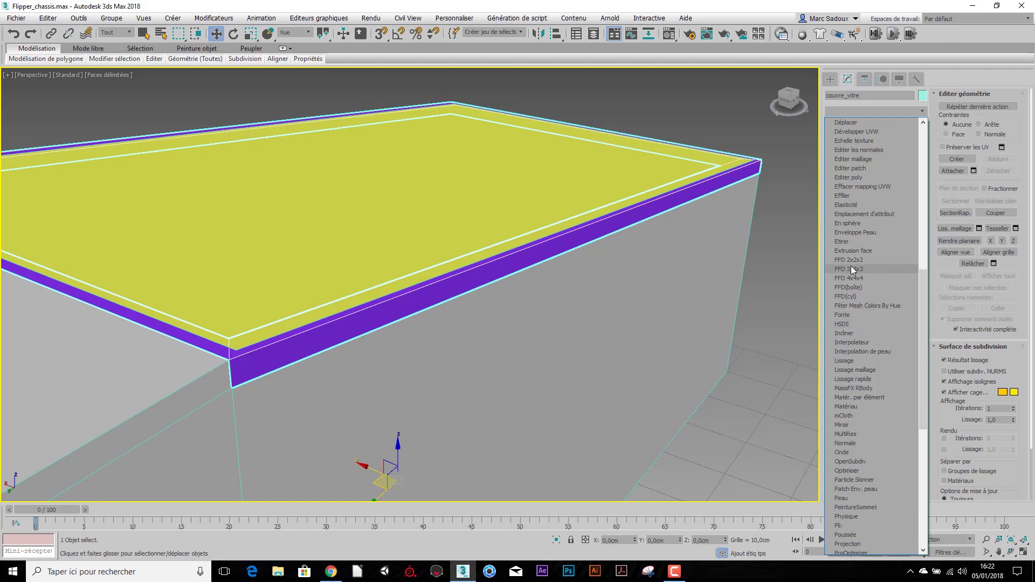
scroll(851, 267, "up", 4)
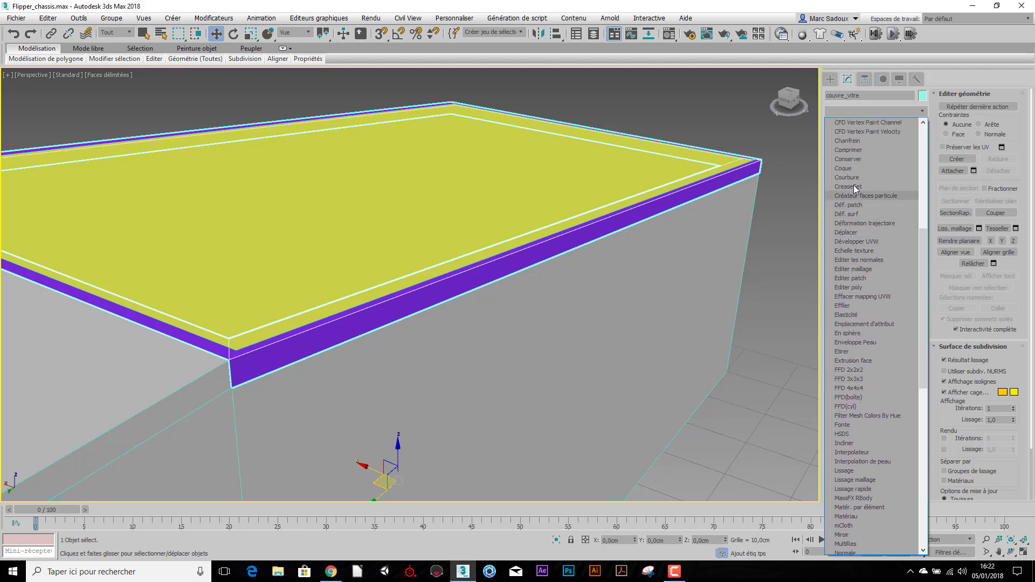
left_click(855, 168)
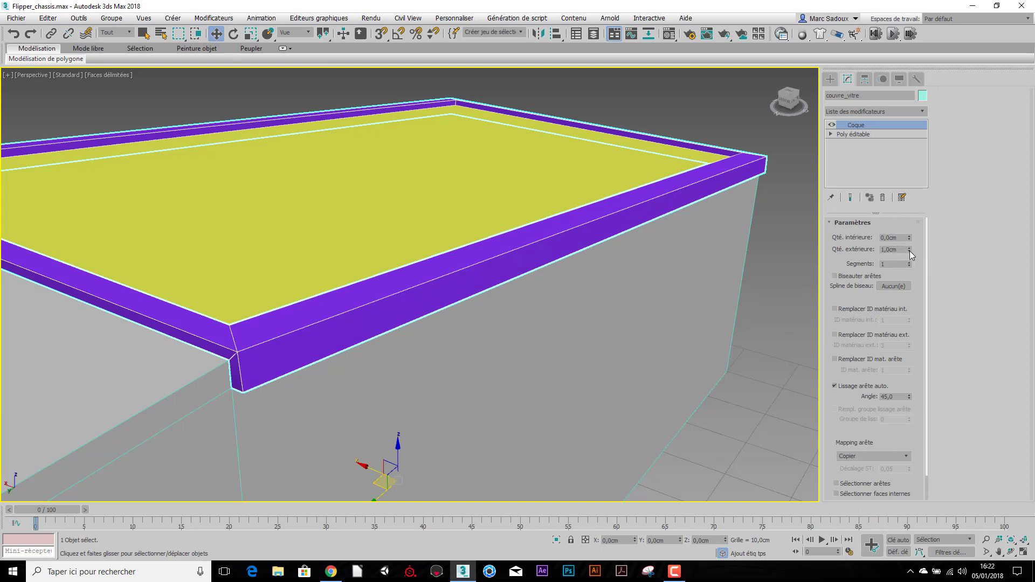
Compare a shell thickness of about 0.22 cm inward with one of 0.34 cm outward, checking the rim's end profile.
left_click_drag(910, 253, 911, 310)
left_click_drag(909, 240, 910, 221)
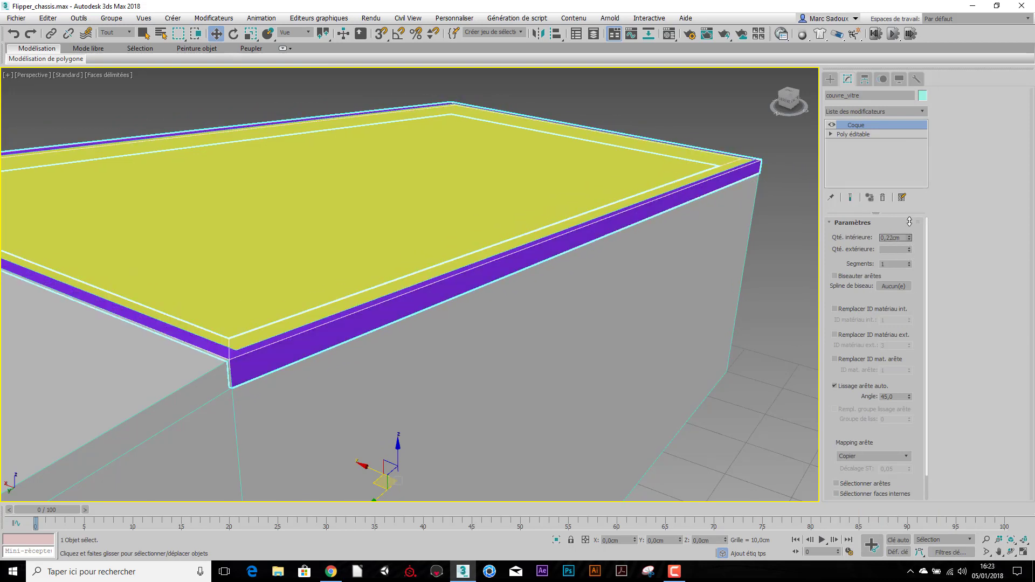
right_click(911, 237)
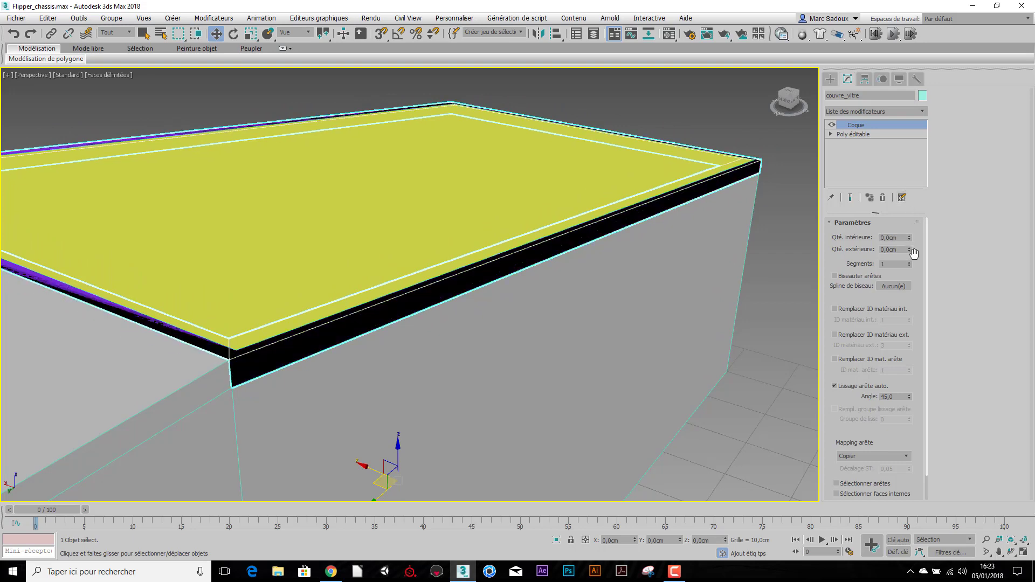
left_click_drag(909, 247, 909, 232)
middle_click_drag(468, 352, 501, 326, "alt")
scroll(718, 214, "up", 4)
scroll(615, 220, "down", 5)
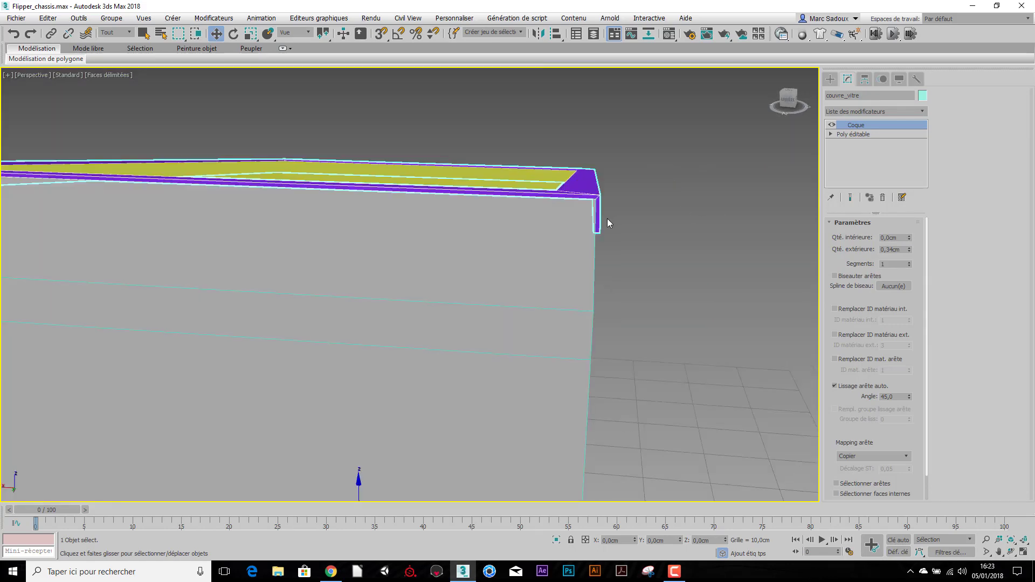
middle_click_drag(605, 224, 581, 344, "alt")
scroll(530, 249, "up", 4)
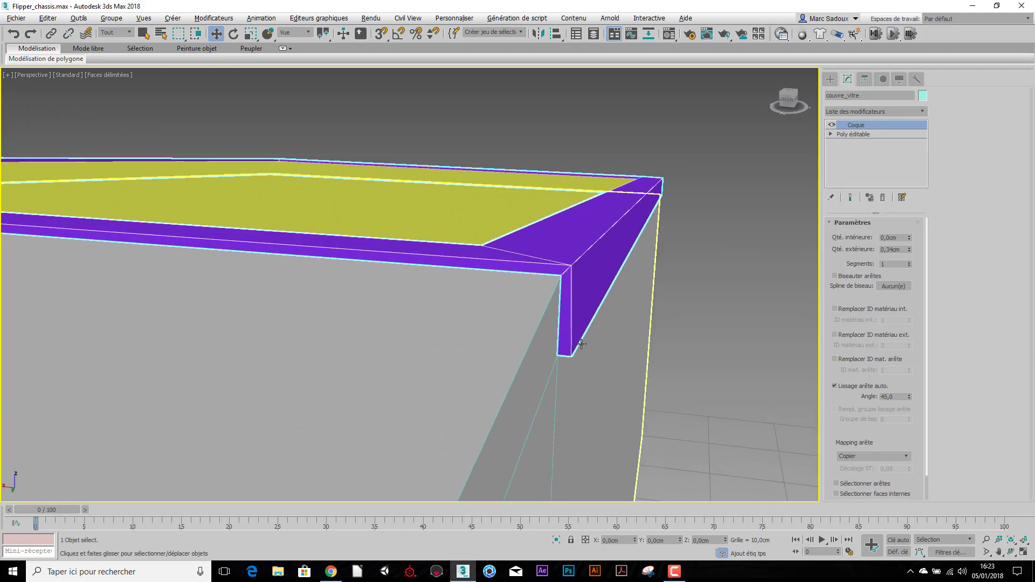
Set the Coque modifier's outer amount to 0.2 cm.
left_click_drag(901, 249, 895, 250)
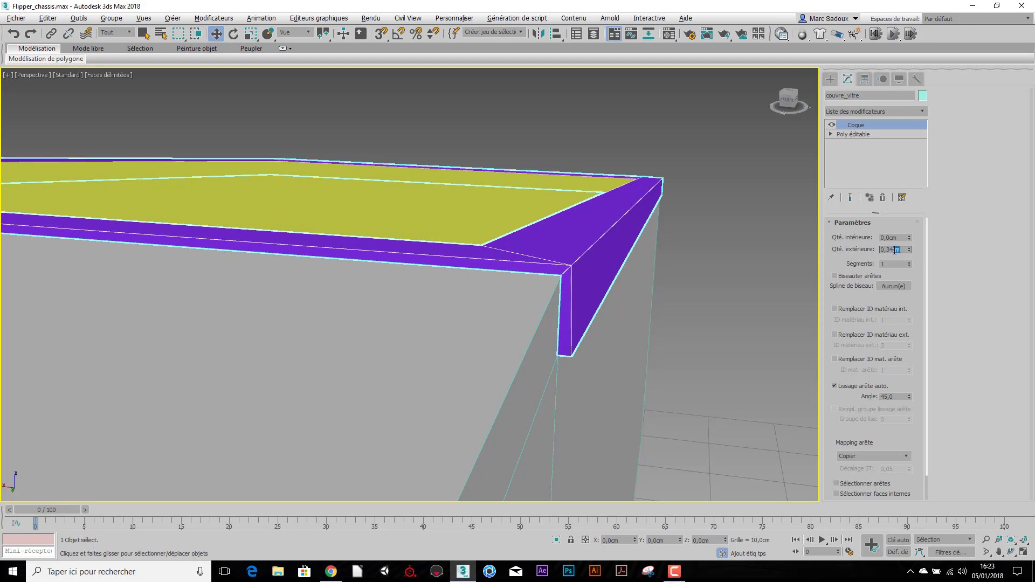
type("2")
left_click(901, 235)
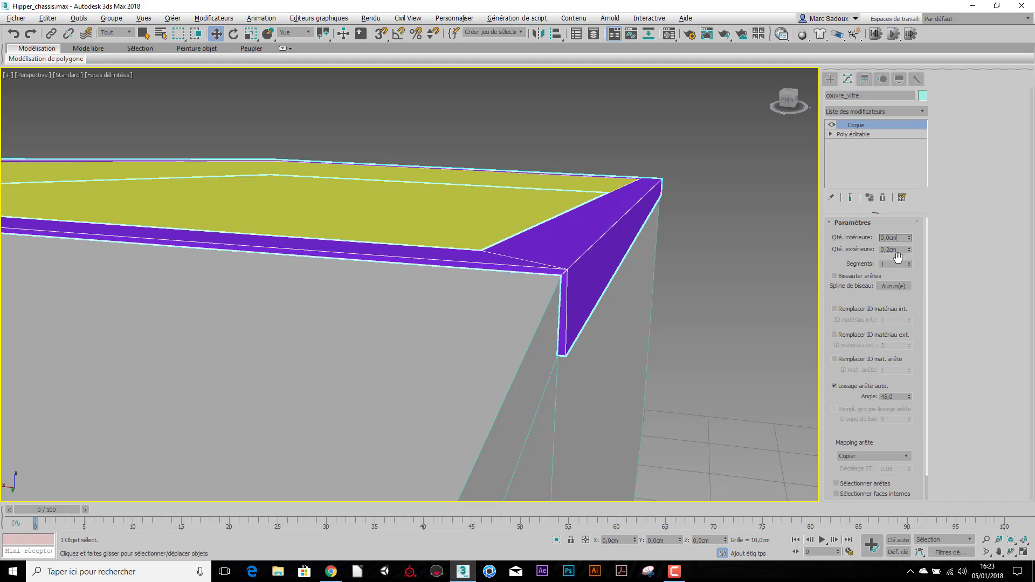
Convert the shelled couvre_vitre rim to an editable polygon object.
right_click(879, 125)
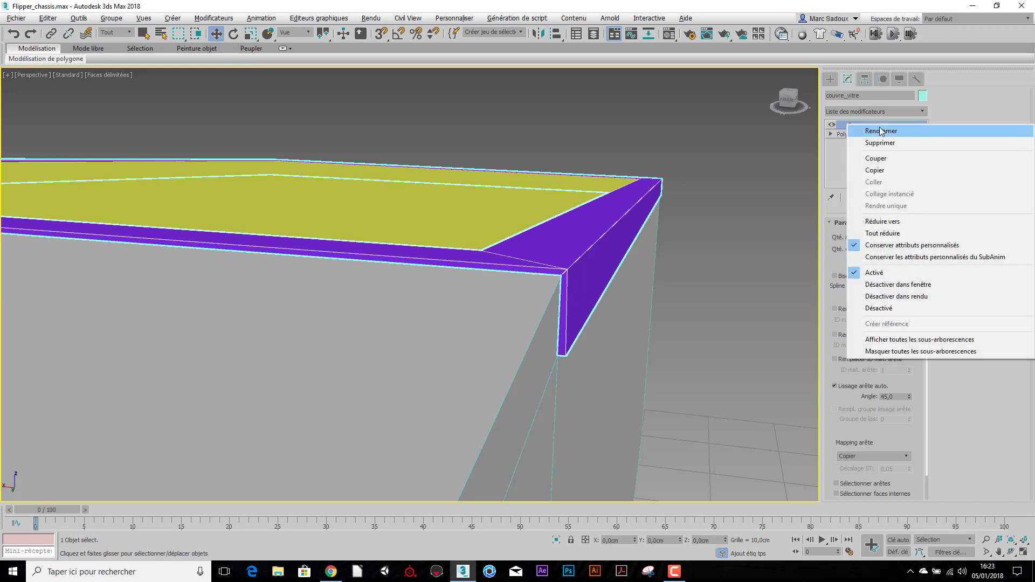
right_click(696, 138)
mouse_move(730, 249)
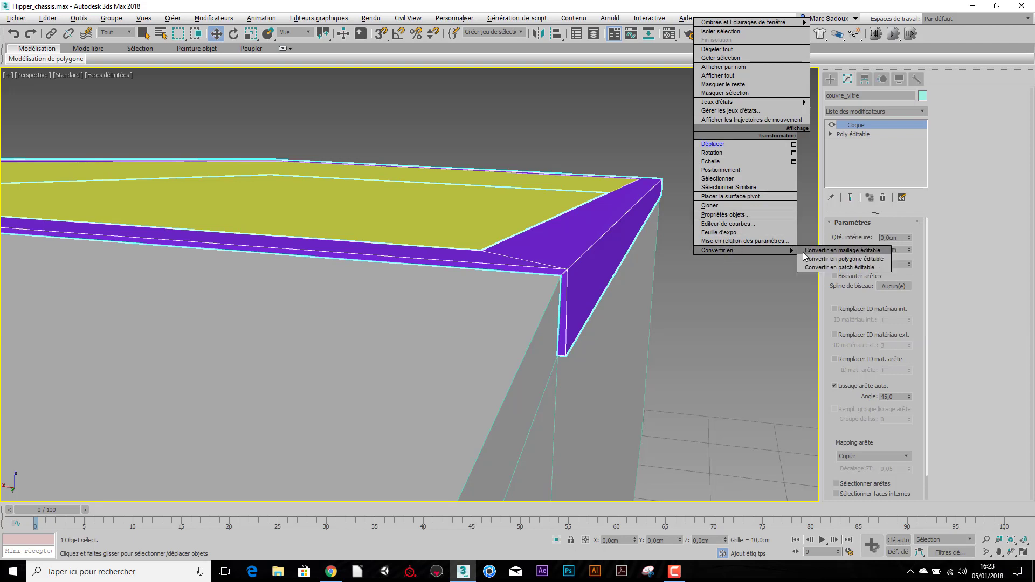
left_click(820, 259)
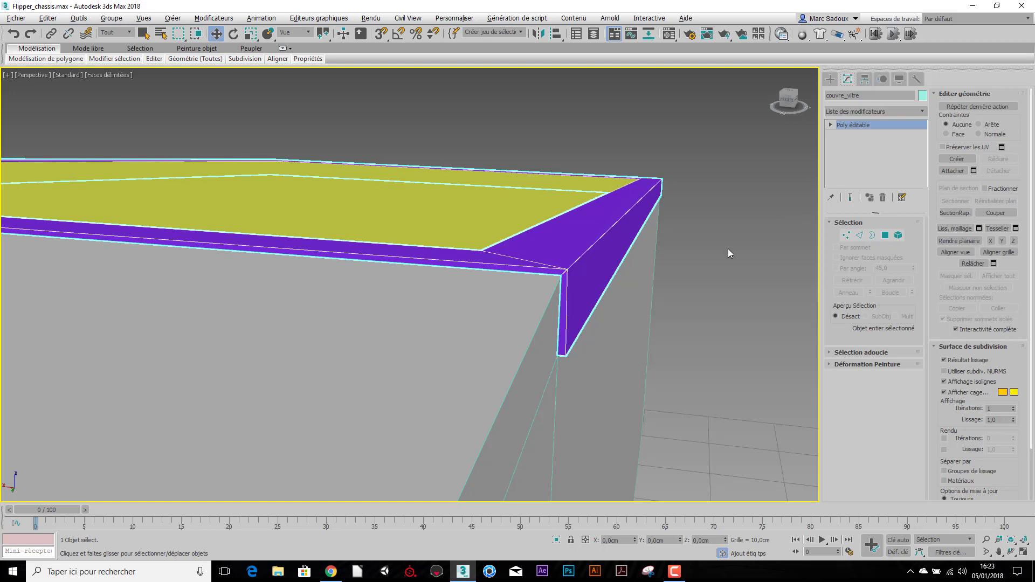
Enter polygon editing on the rim and select the outer face along one of its long sides.
scroll(727, 252, "down", 5)
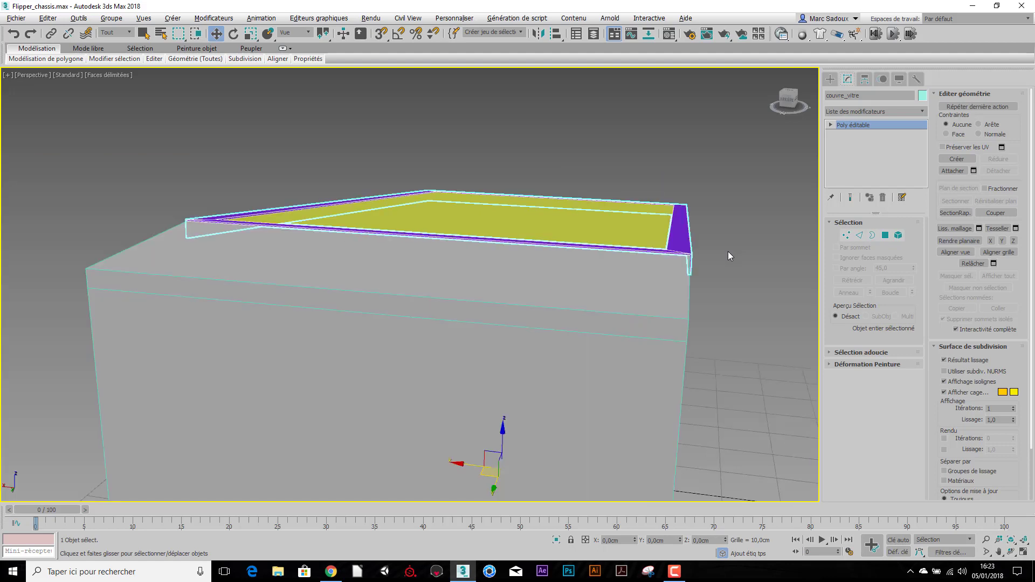
middle_click_drag(728, 252, 681, 284, "alt")
scroll(546, 248, "up", 3)
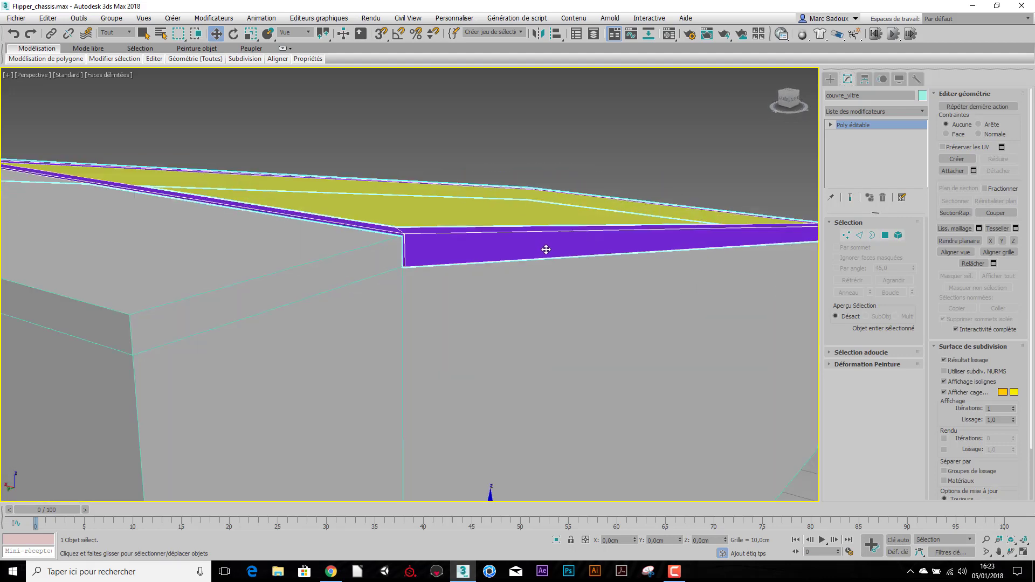
middle_click_drag(578, 277, 813, 226, "alt")
left_click(884, 236)
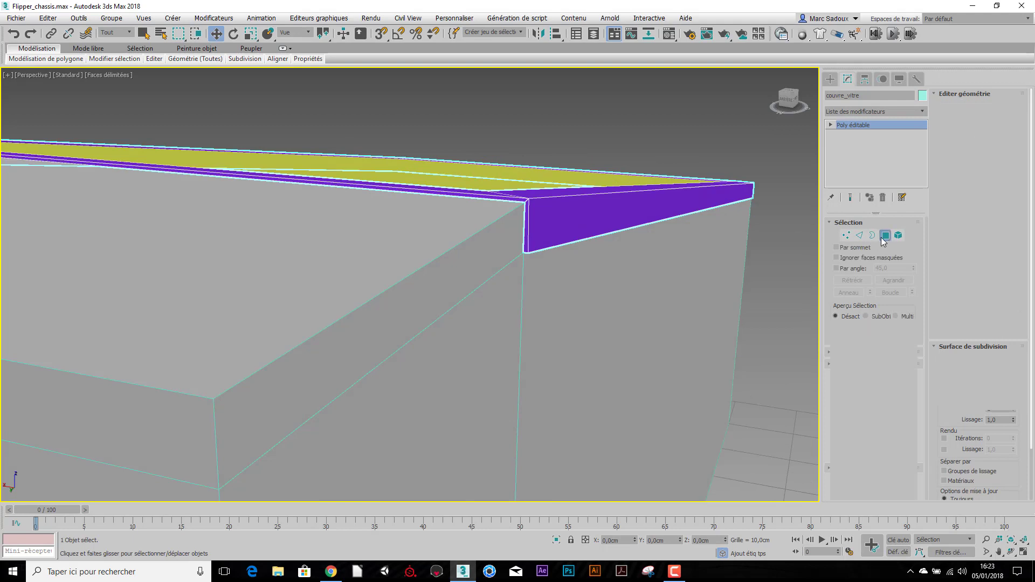
left_click(613, 218)
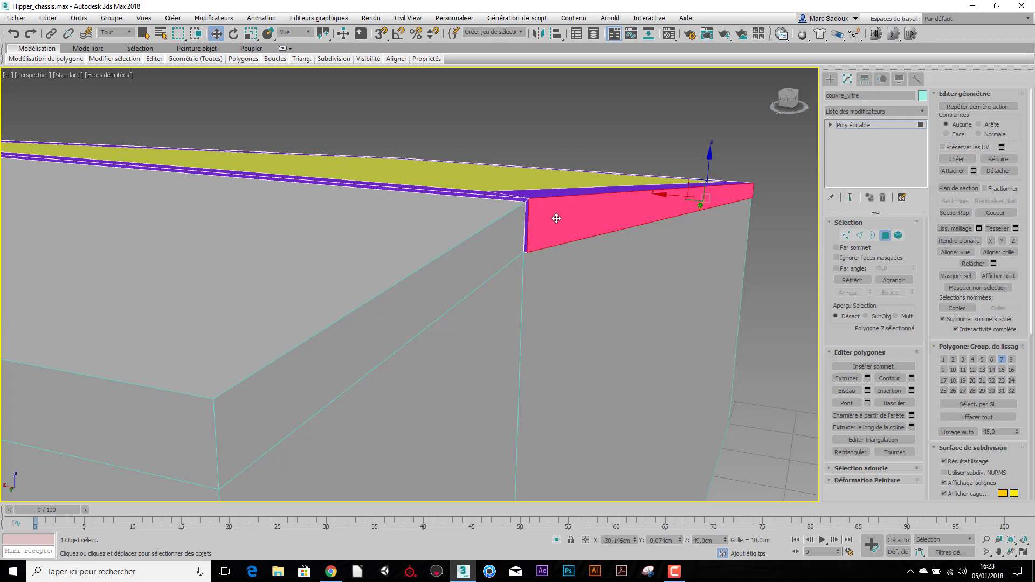
Make the outer face at the rim's lower short end planar along Y.
scroll(584, 260, "down", 2)
middle_click_drag(728, 290, 485, 289, "alt")
scroll(701, 295, "up", 3)
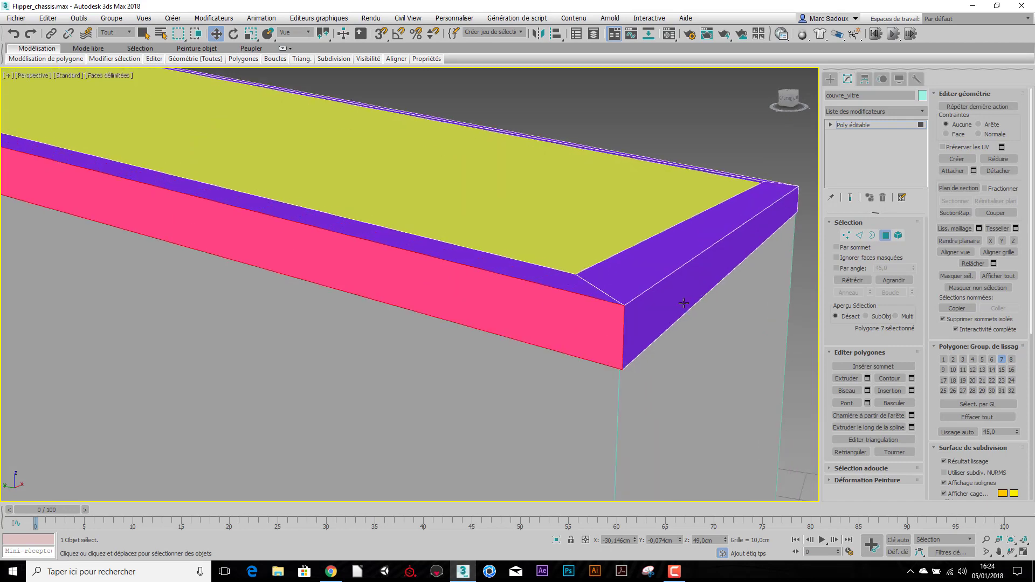
left_click(683, 303)
middle_click_drag(683, 303, 702, 362, "alt")
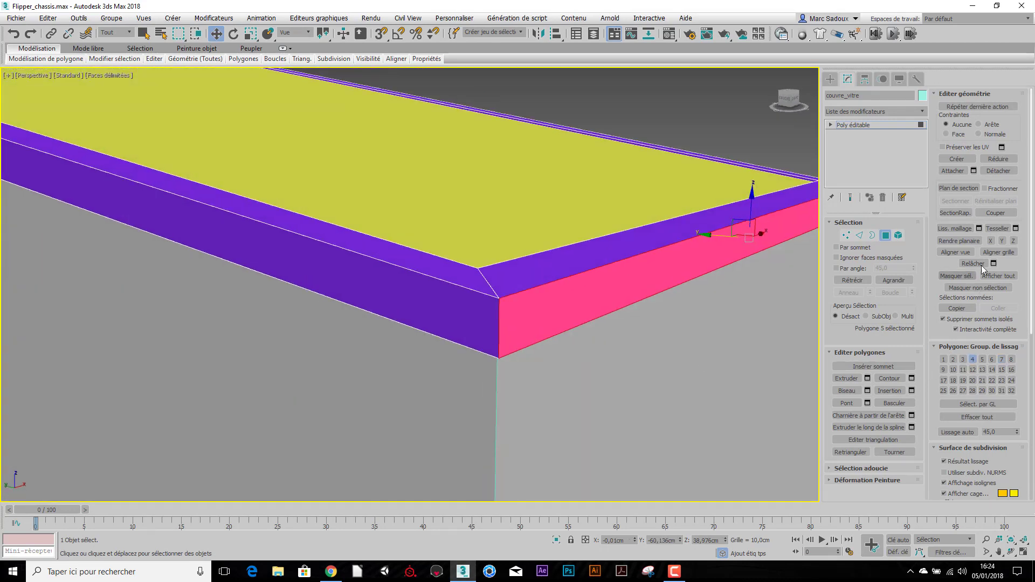
left_click(1003, 239)
Make the outer face along the rim's opposite long side planar along X.
scroll(630, 314, "down", 4)
middle_click_drag(655, 320, 610, 318, "alt")
middle_click_drag(687, 317, 172, 315)
scroll(428, 265, "up", 2)
left_click(447, 270)
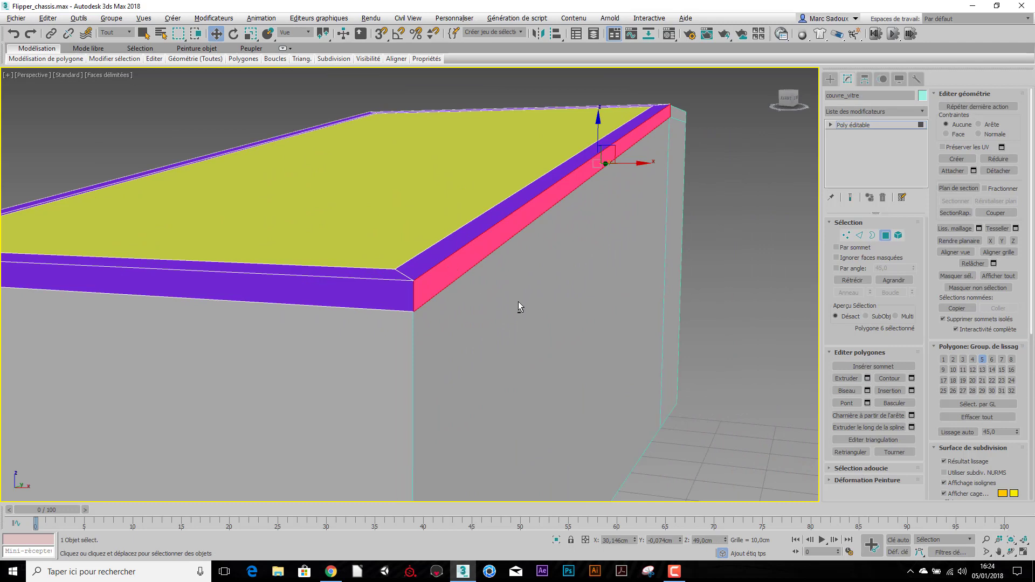
middle_click_drag(518, 302, 531, 296, "alt")
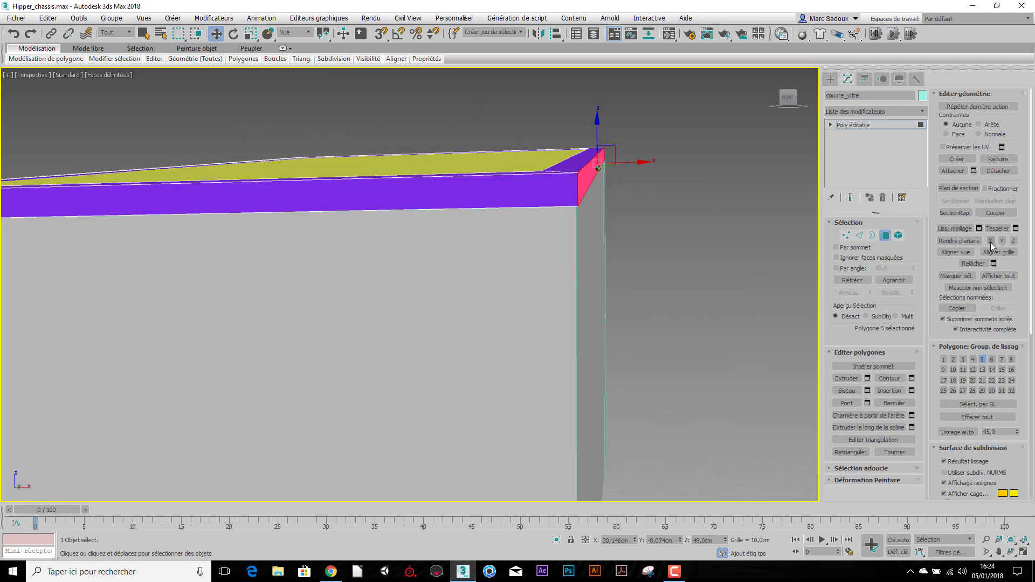
middle_click_drag(784, 238, 367, 386, "alt")
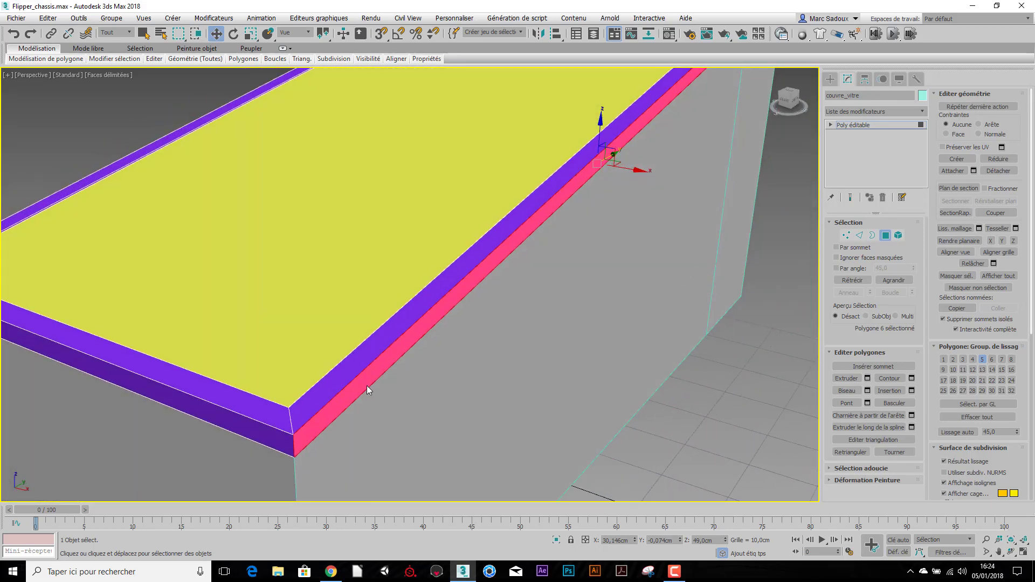
Select the rim's four top faces, make them planar together, check a corner and leave polygon editing.
left_click(287, 415)
left_click(307, 402, "ctrl")
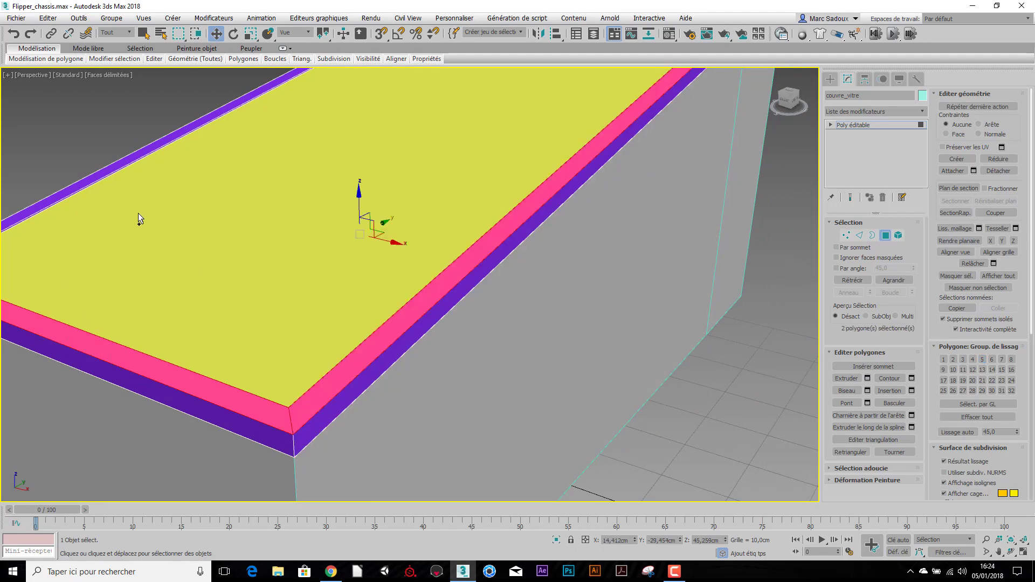
left_click(115, 163, "ctrl")
middle_click_drag(173, 168, 737, 234, "alt")
scroll(684, 212, "up", 3)
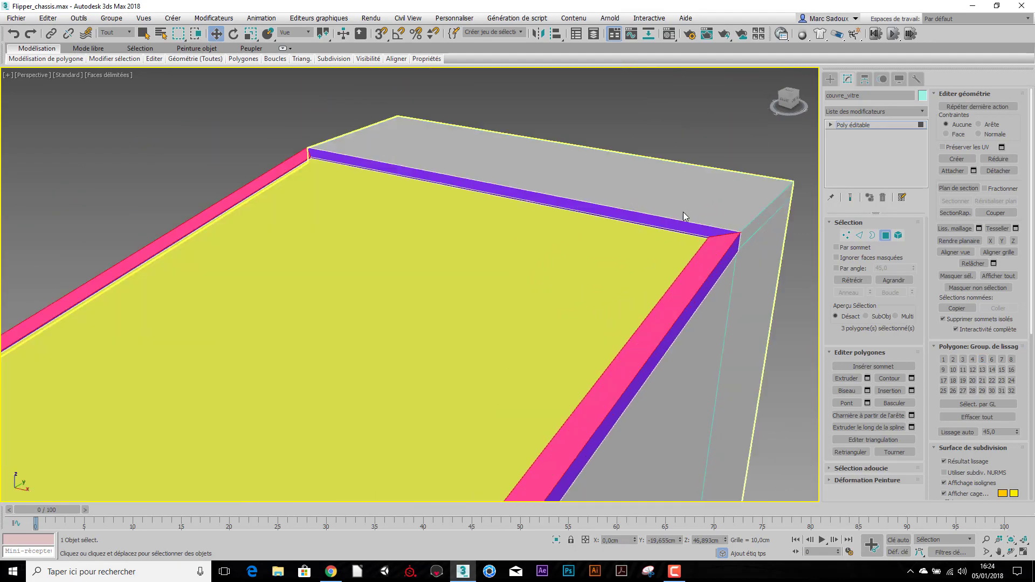
scroll(684, 212, "up", 2)
left_click(716, 241, "ctrl")
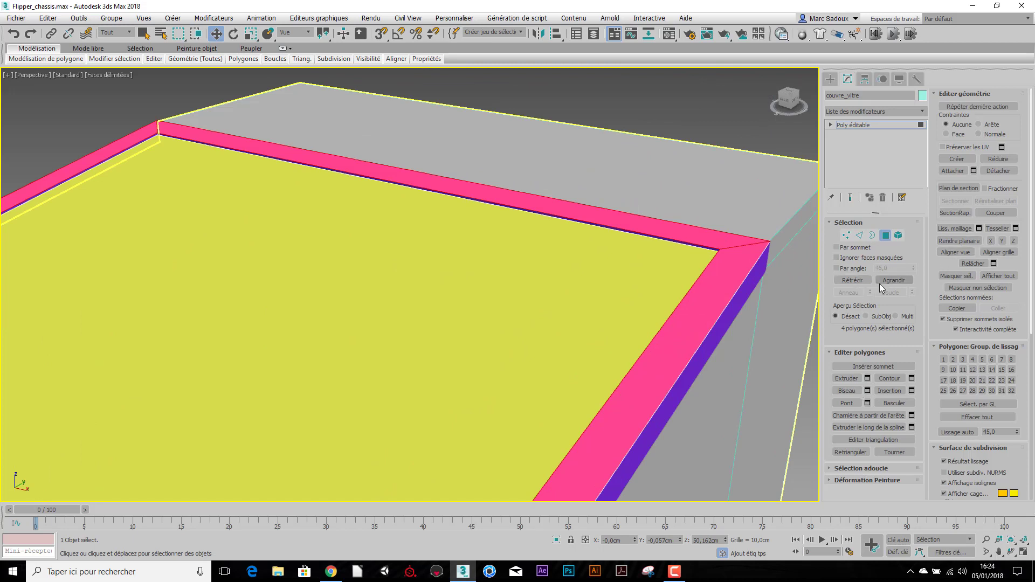
left_click(958, 240)
mouse_move(739, 349)
middle_mouse_down("alt")
mouse_move(731, 273)
mouse_move(719, 299)
mouse_move(679, 321)
mouse_move(672, 383)
mouse_move(666, 250)
middle_mouse_up("alt")
middle_click_drag(539, 329, 490, 354, "alt")
scroll(623, 295, "up", 5)
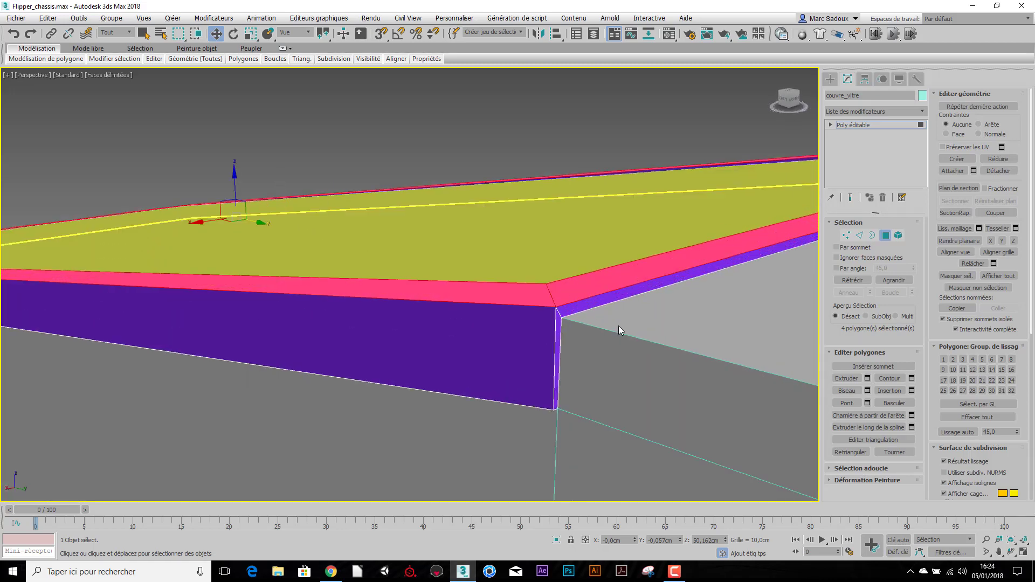
scroll(620, 327, "down", 2)
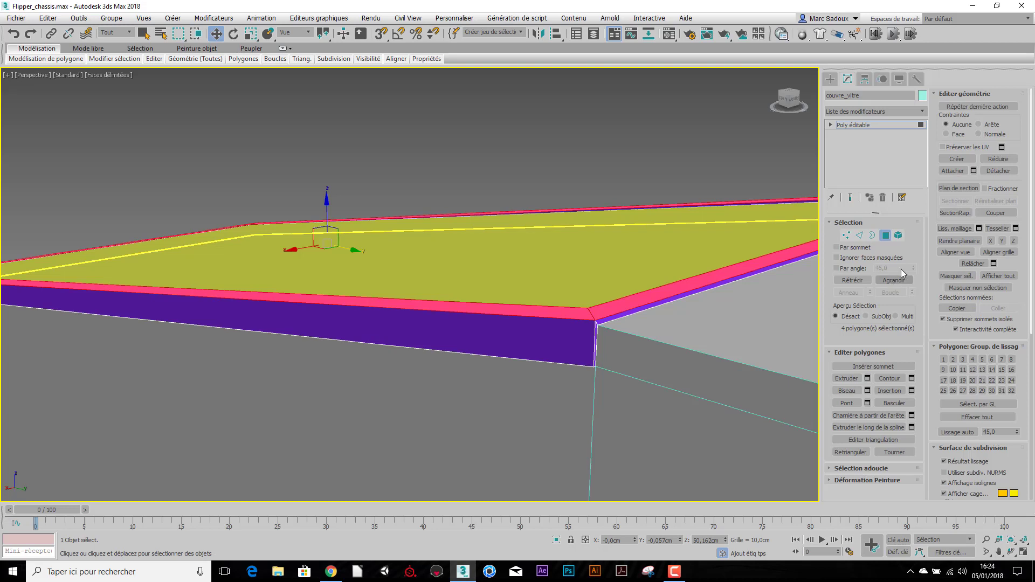
left_click(886, 235)
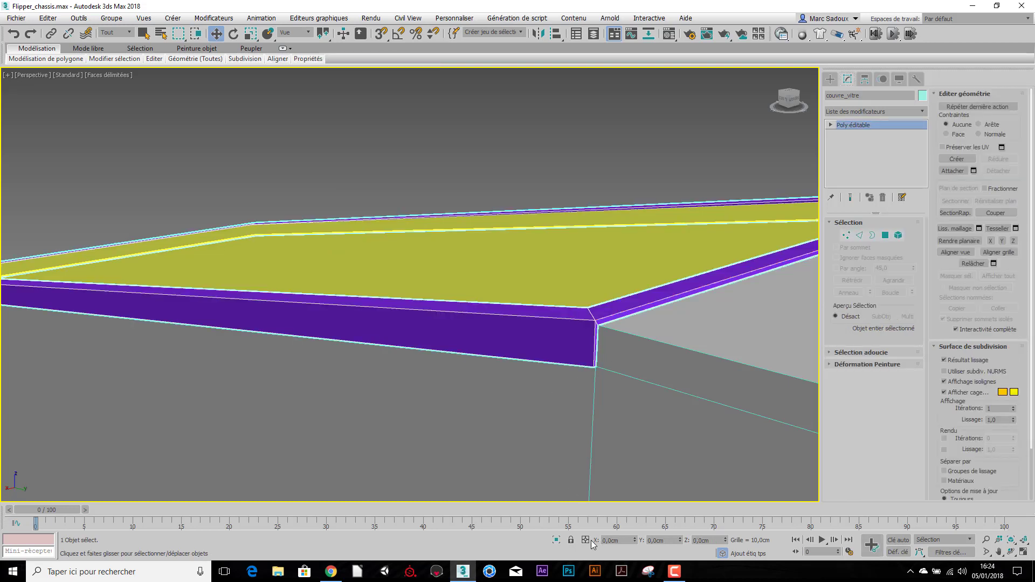
Isolate the couvre_vitre rim and examine its corners, underside and top.
left_click(556, 540)
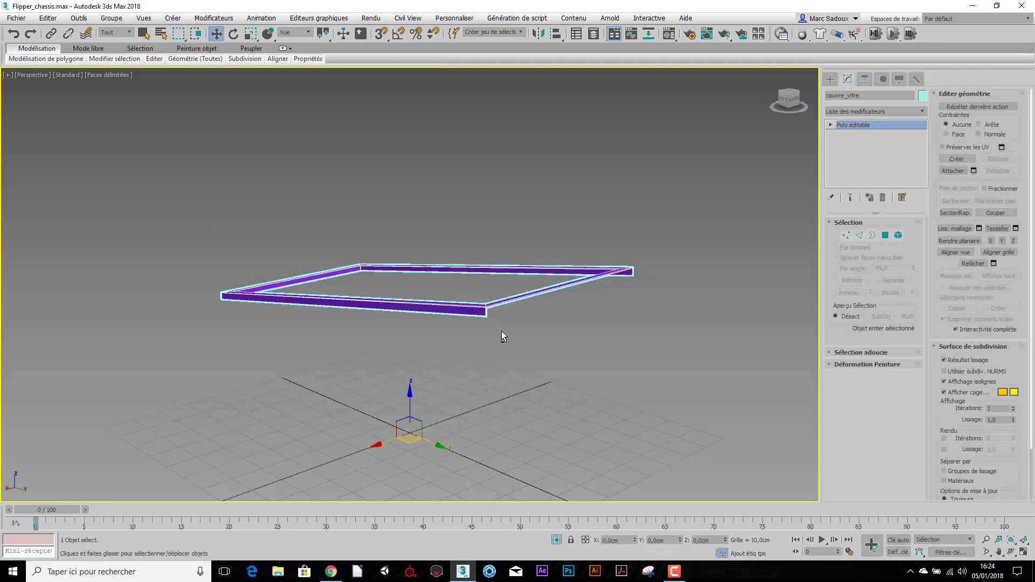
middle_click_drag(501, 332, 347, 285, "alt")
scroll(234, 241, "up", 5)
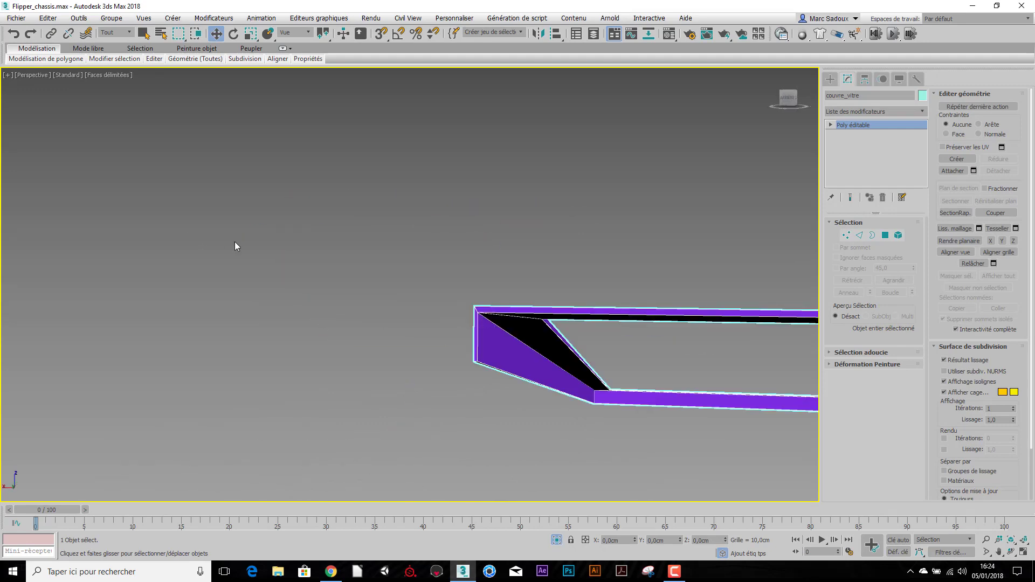
scroll(370, 289, "up", 8)
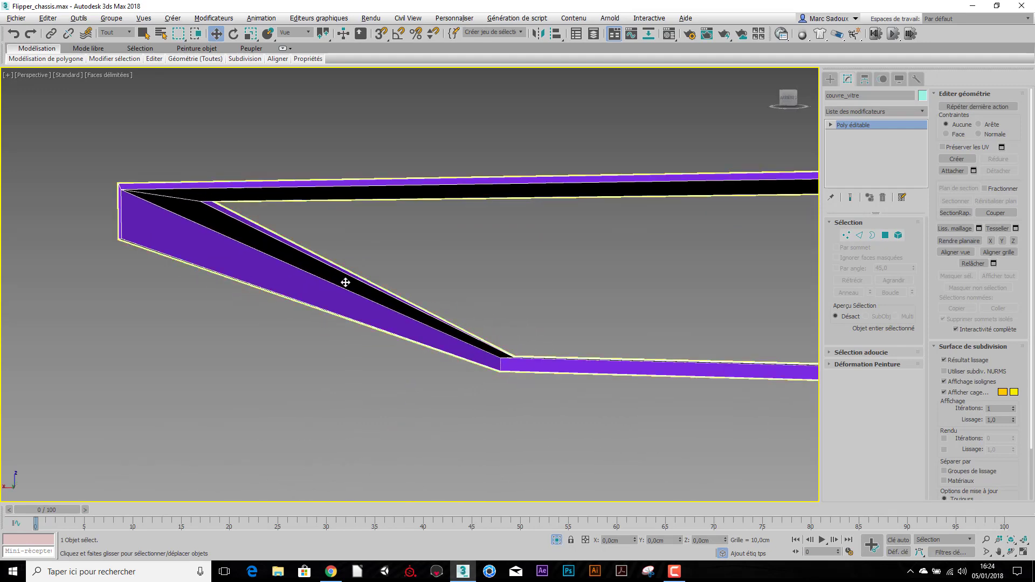
scroll(334, 275, "up", 2)
middle_click_drag(330, 274, 291, 260, "alt")
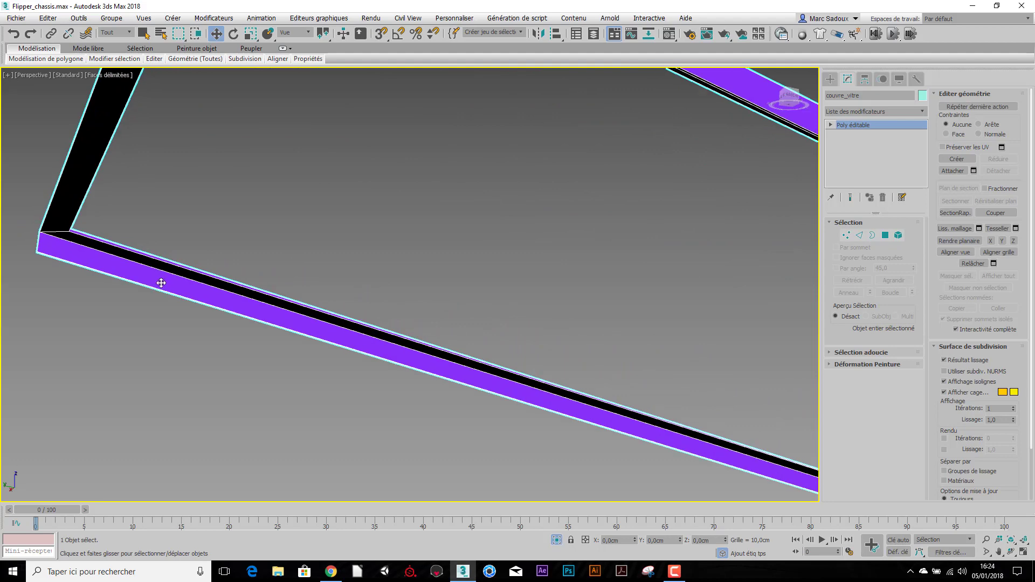
scroll(165, 275, "up", 4)
scroll(274, 322, "down", 6)
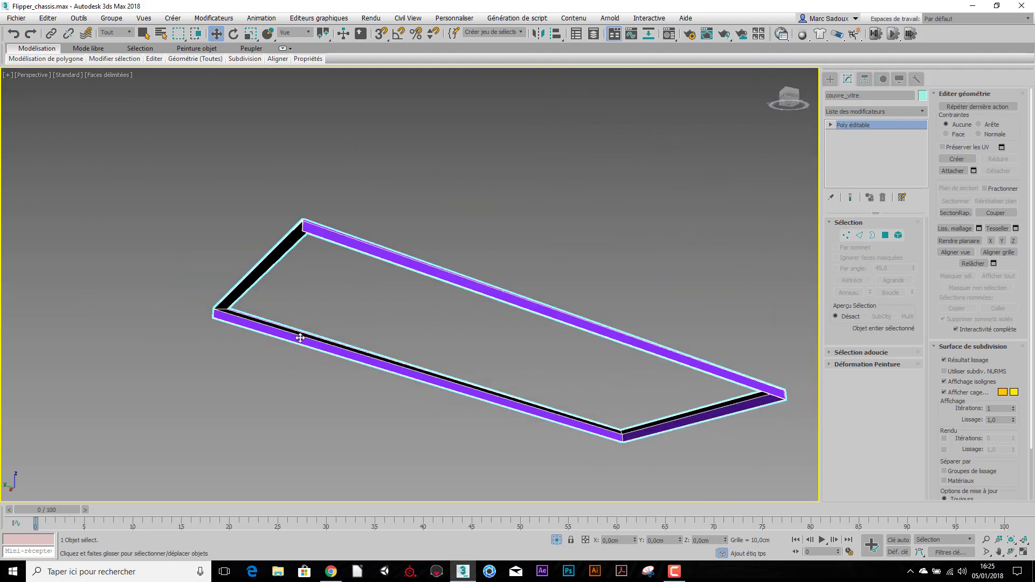
middle_click_drag(446, 342, 479, 287, "alt")
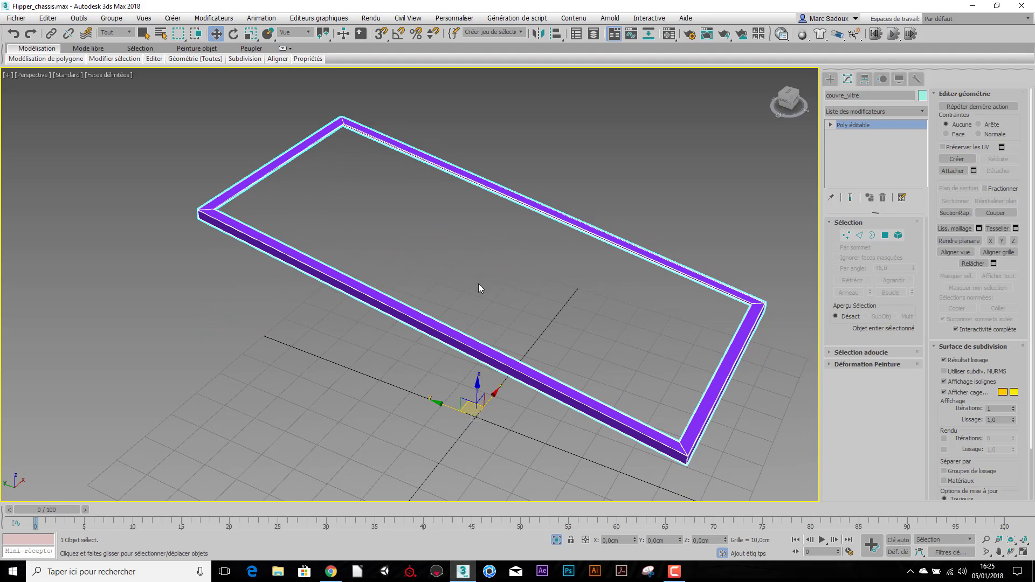
Configure the viewport statistics for Total + Sélection and display them in the perspective view.
left_click(8, 76)
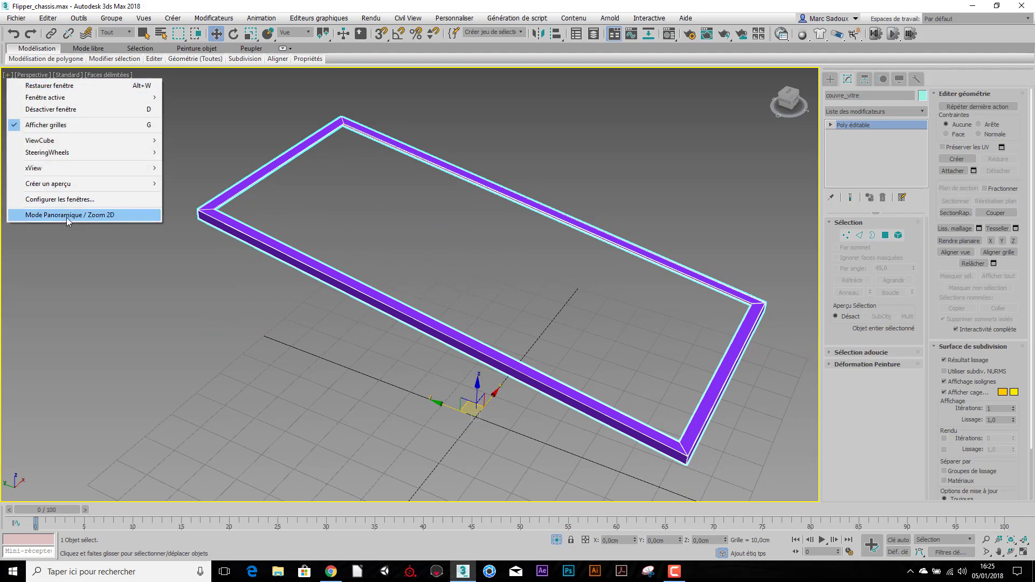
left_click(60, 199)
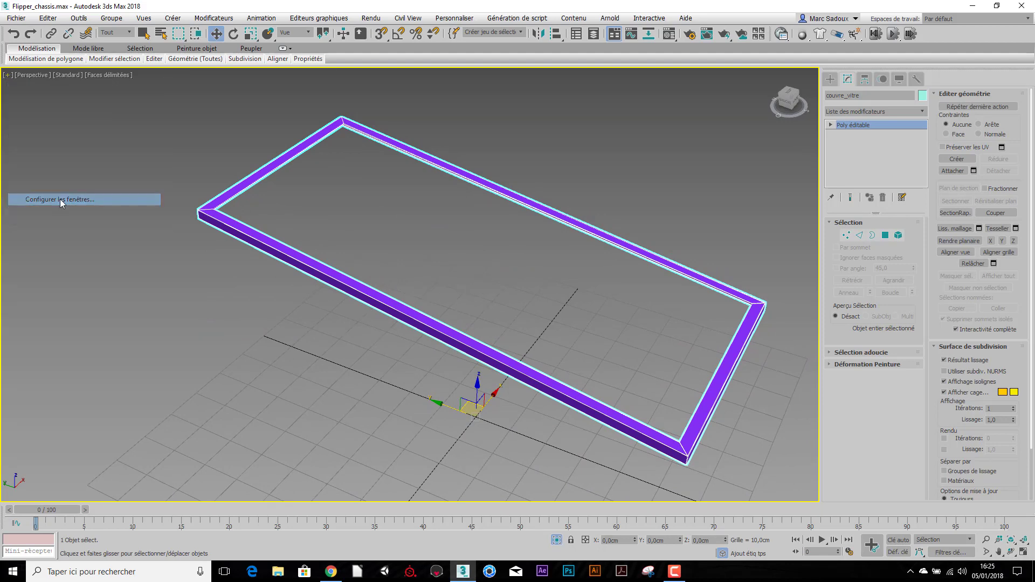
left_click(427, 155)
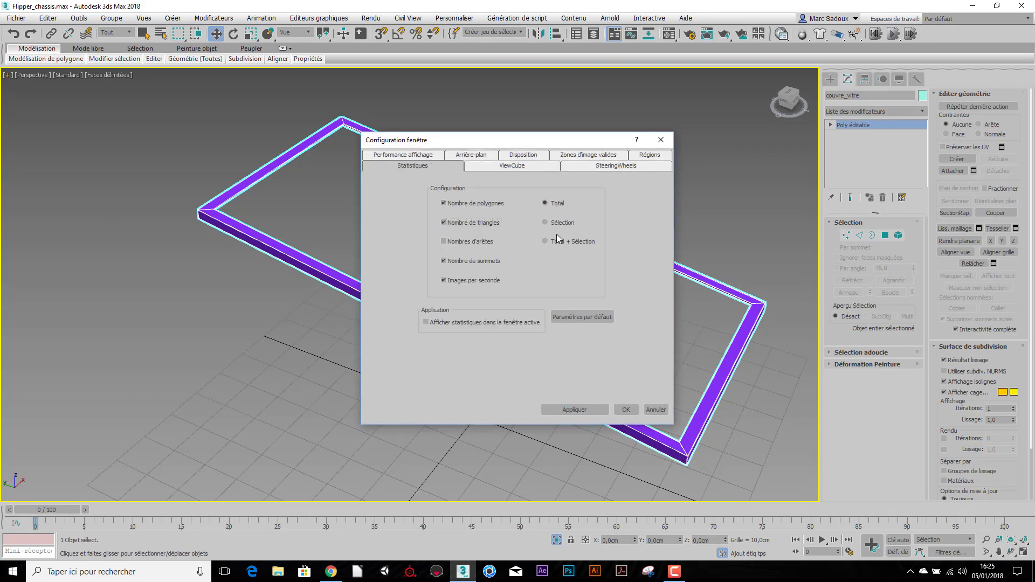
left_click(620, 410)
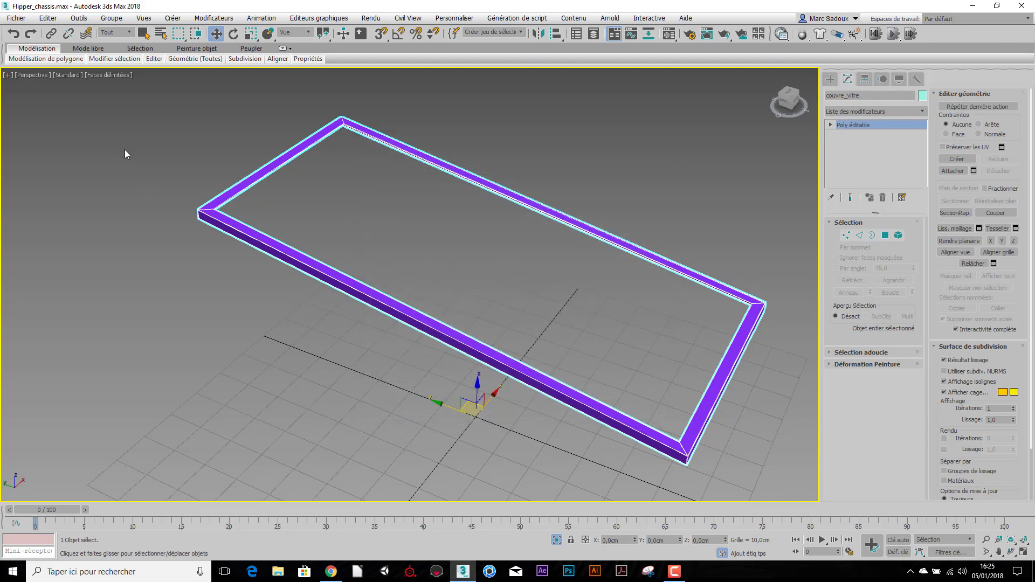
key("7")
middle_click_drag(605, 267, 591, 264, "alt")
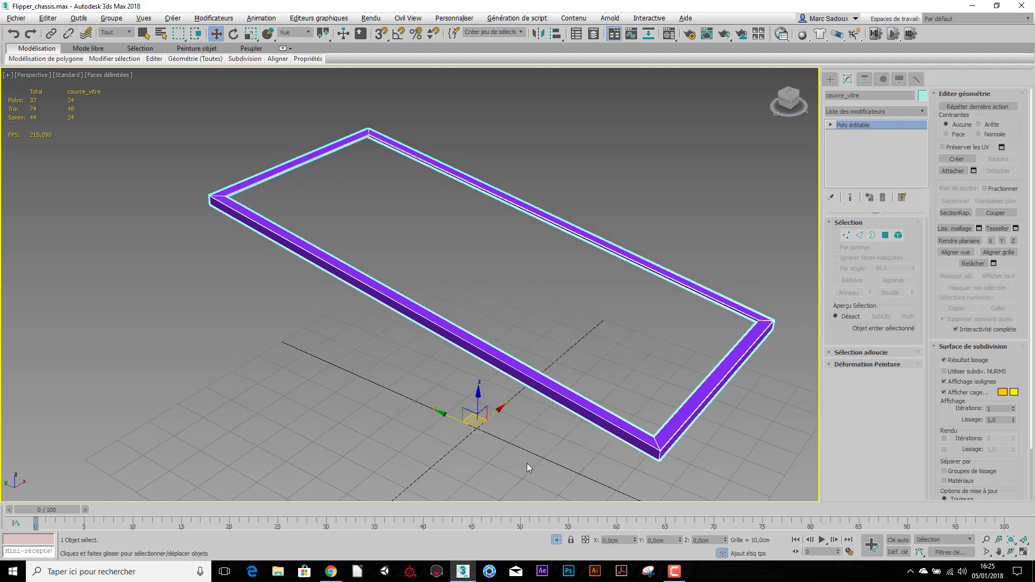
End the rim's isolation, review it on the complete chassis and recheck its selected top faces.
left_click(557, 540)
middle_click_drag(513, 383, 536, 135, "alt")
middle_click_drag(583, 181, 639, 265, "alt")
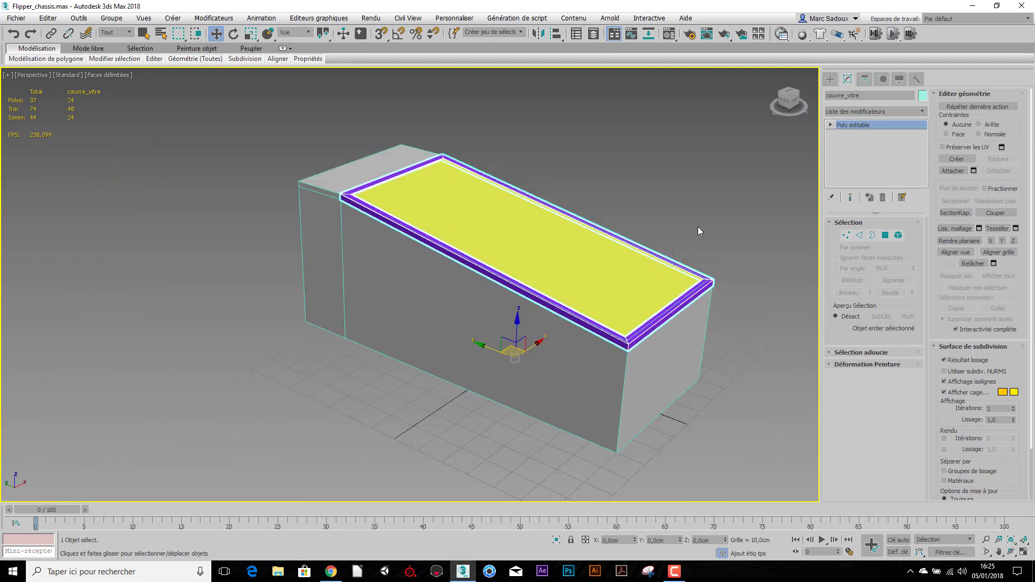
middle_click_drag(697, 227, 642, 225)
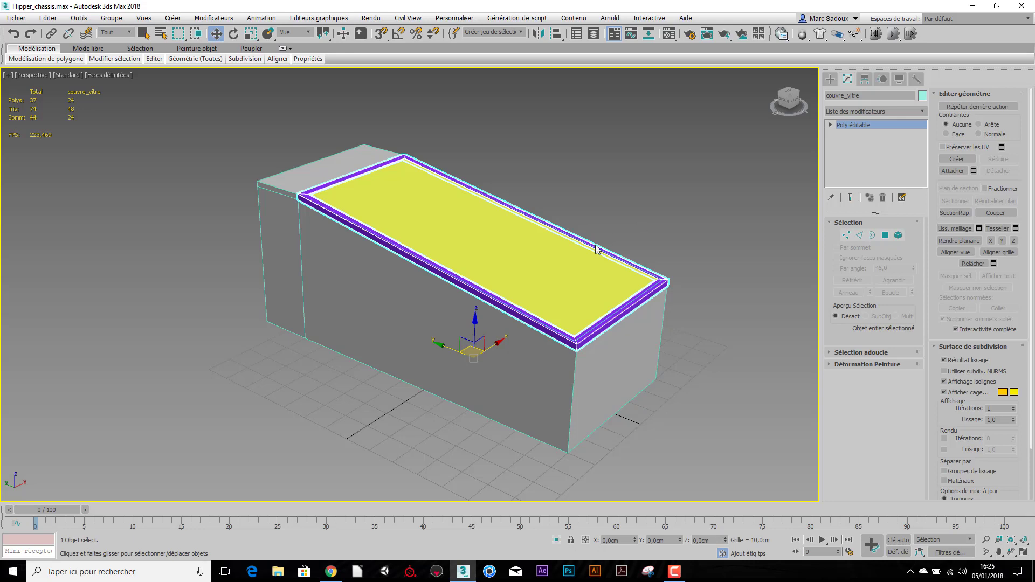
scroll(461, 260, "up", 1)
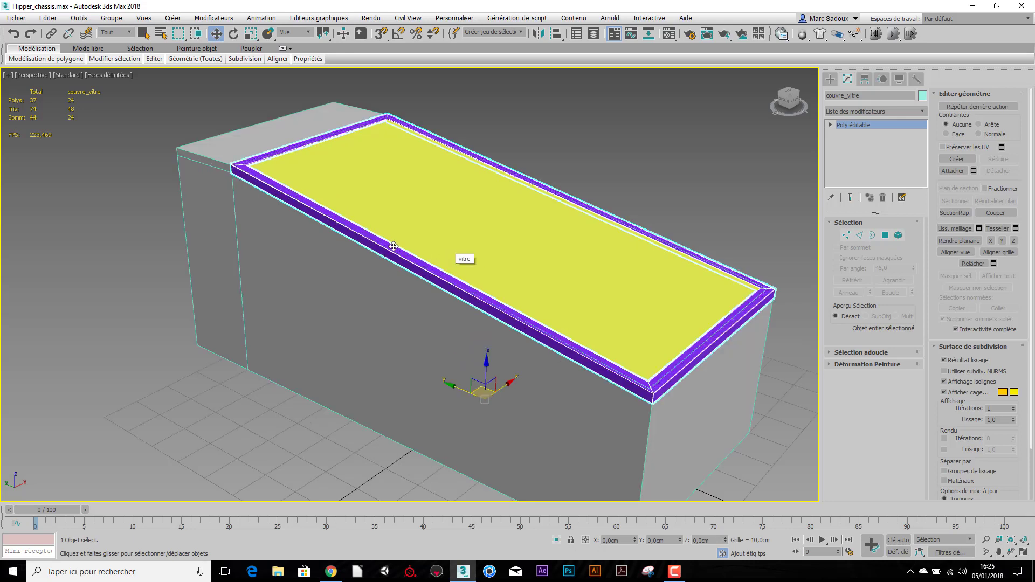
scroll(432, 368, "up", 3)
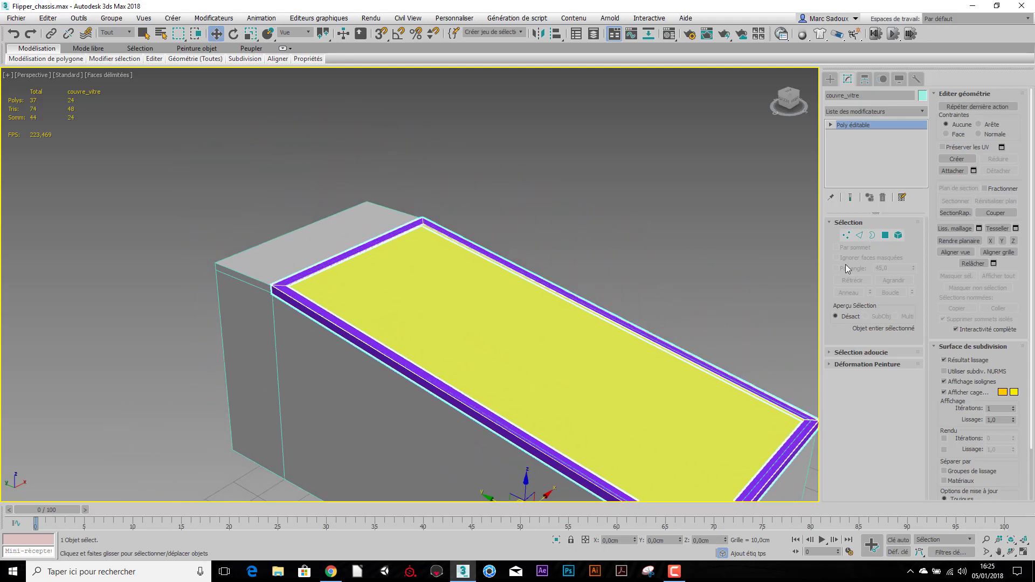
left_click(885, 235)
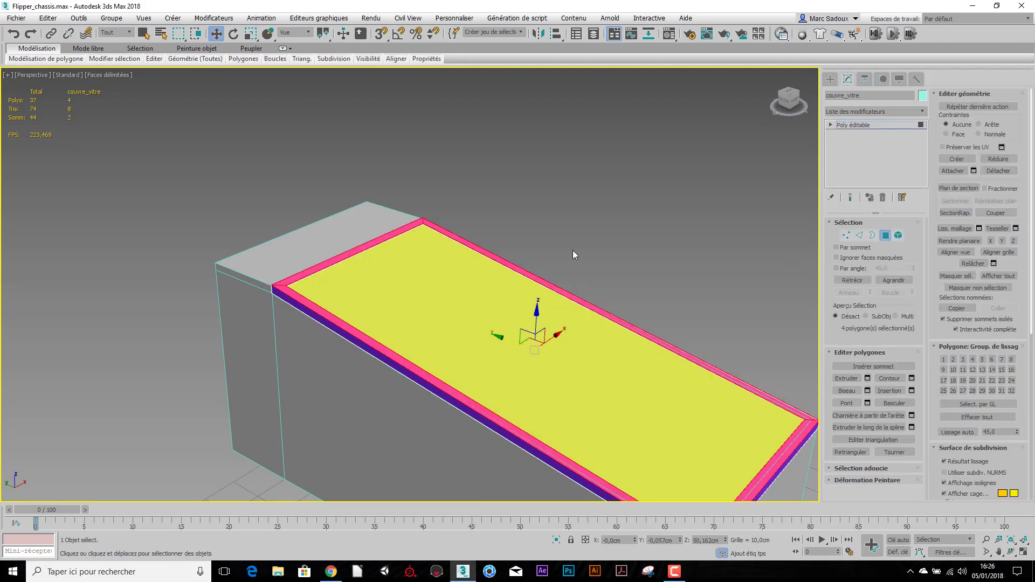
left_click(885, 235)
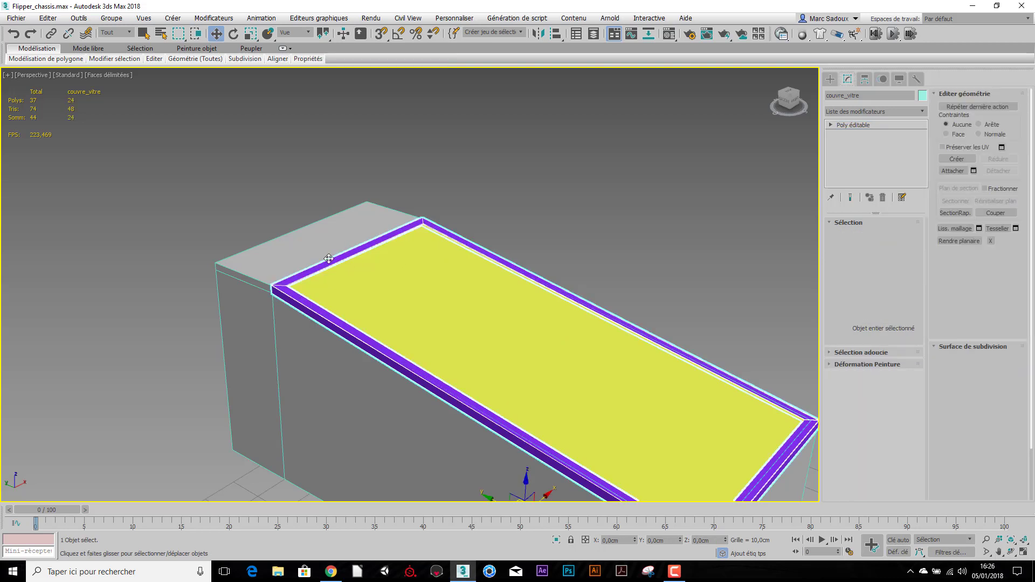
Clone the chassis's rear flat top polygon upward to about Z 110 cm as a separate object.
left_click(286, 238)
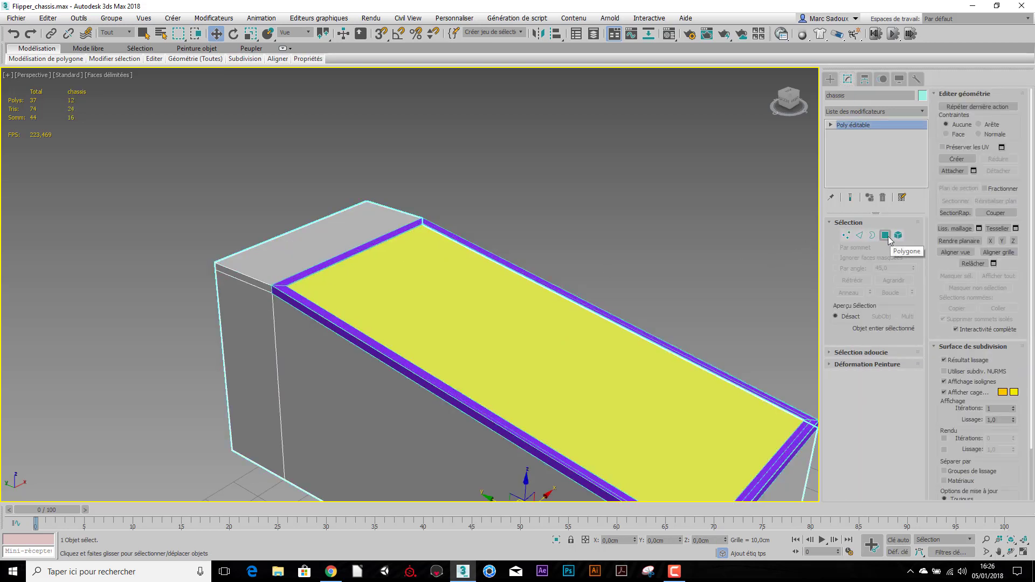
left_click(884, 235)
left_click(312, 258)
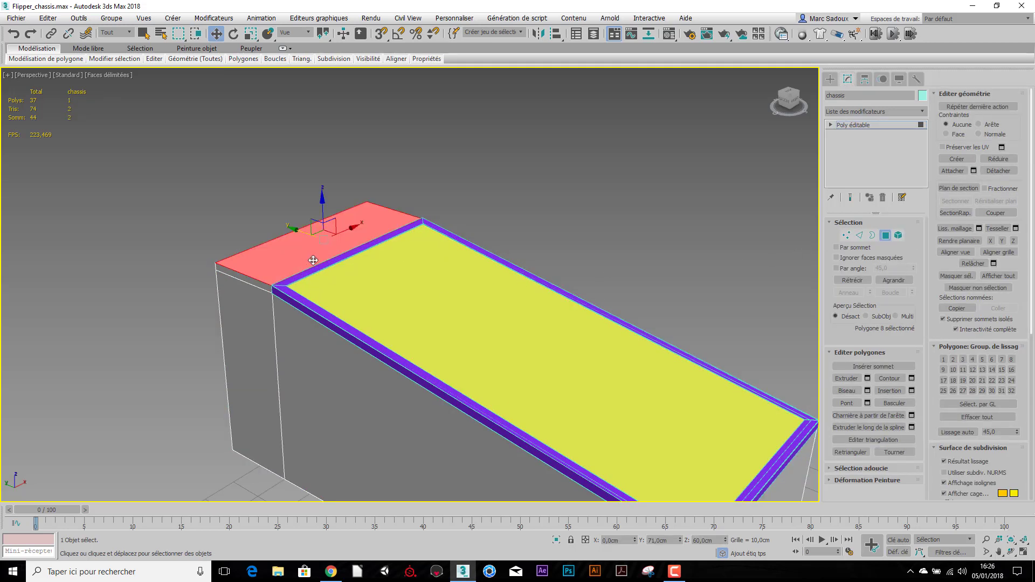
middle_click_drag(353, 277, 416, 296)
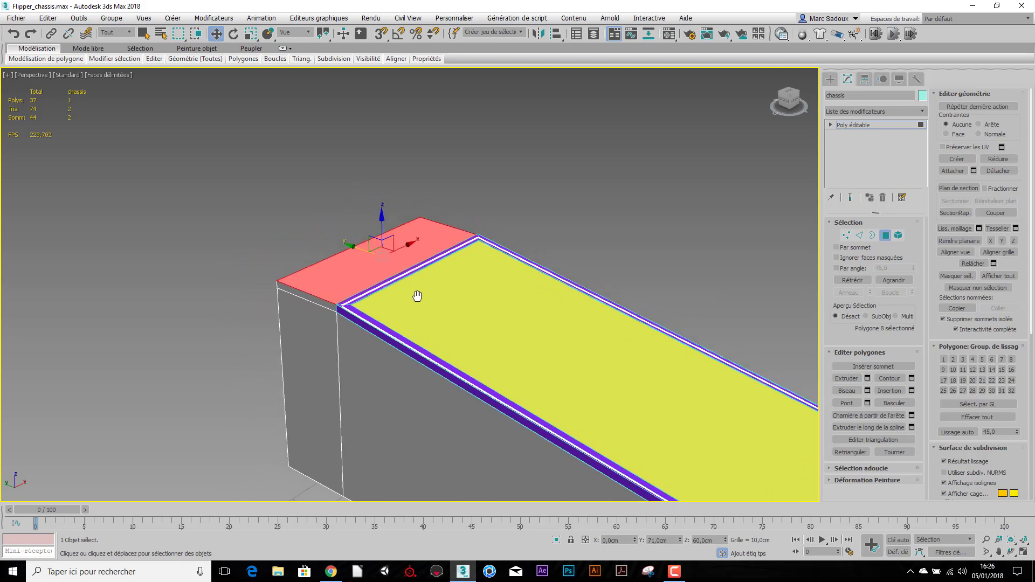
left_click_drag(382, 224, 385, 48, "shift")
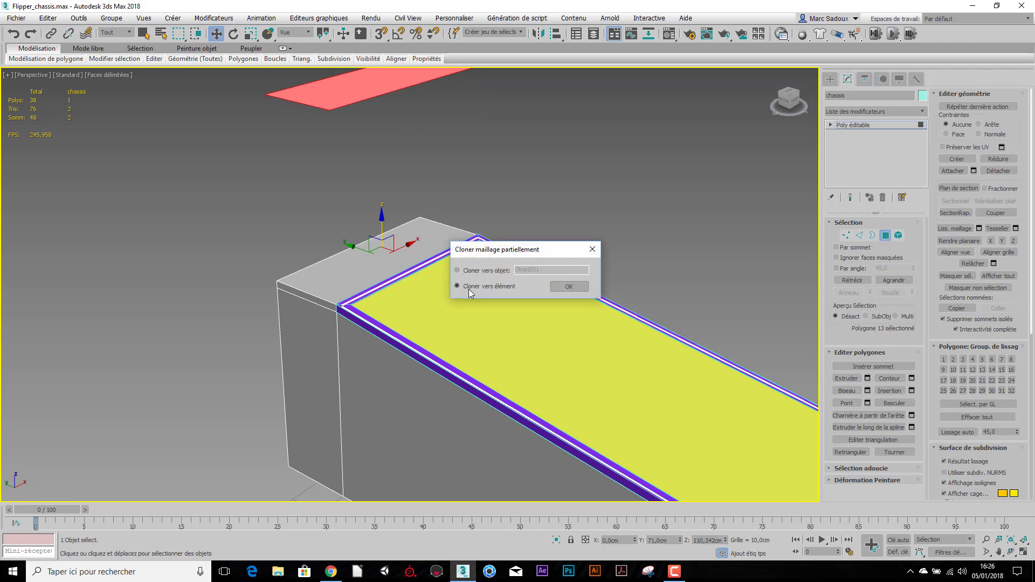
left_click(471, 271)
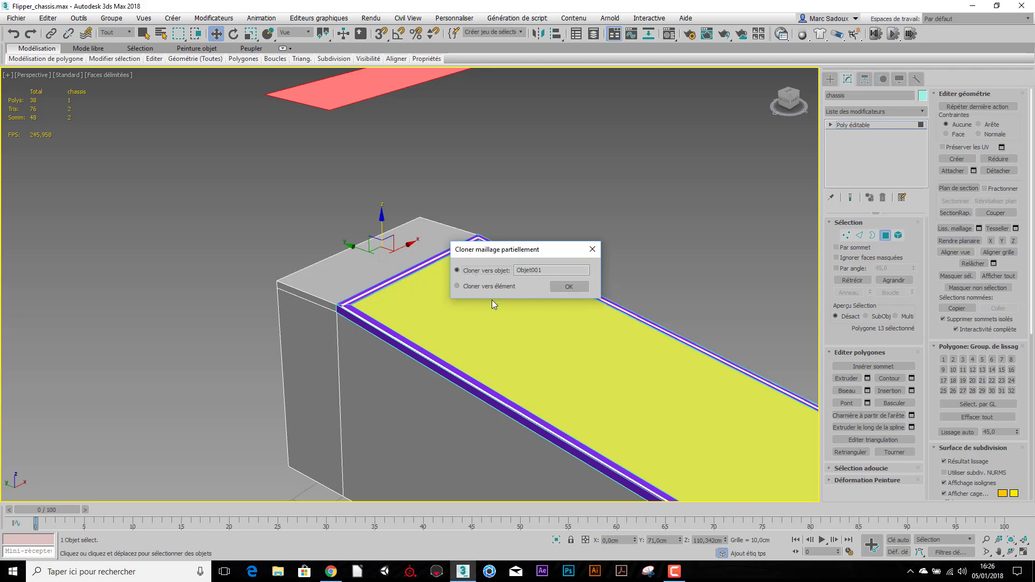
left_click(571, 287)
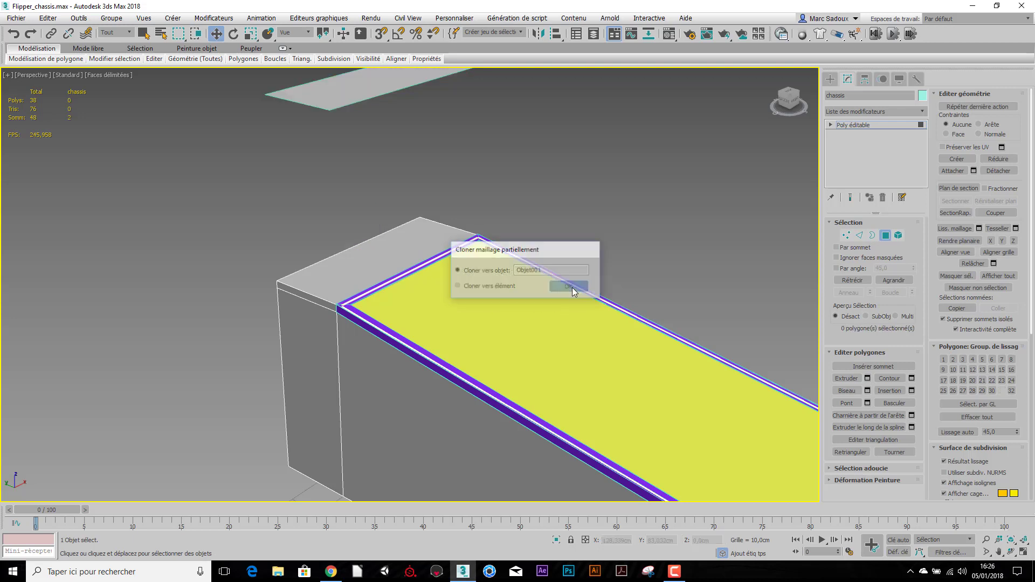
Leave polygon editing on the chassis and select the cloned panel floating above it.
scroll(513, 305, "down", 3)
middle_click_drag(549, 294, 579, 273, "alt")
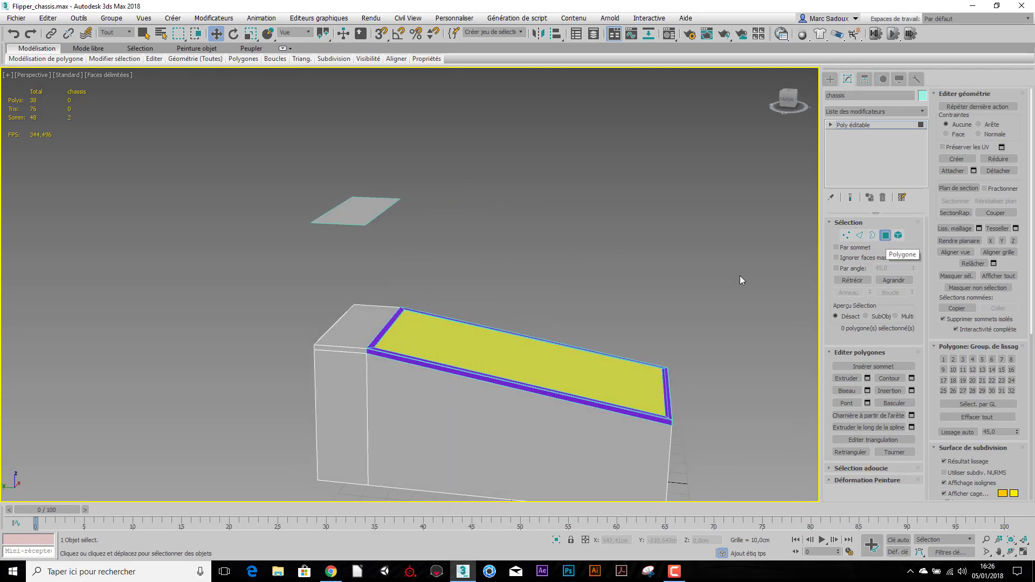
left_click(453, 426)
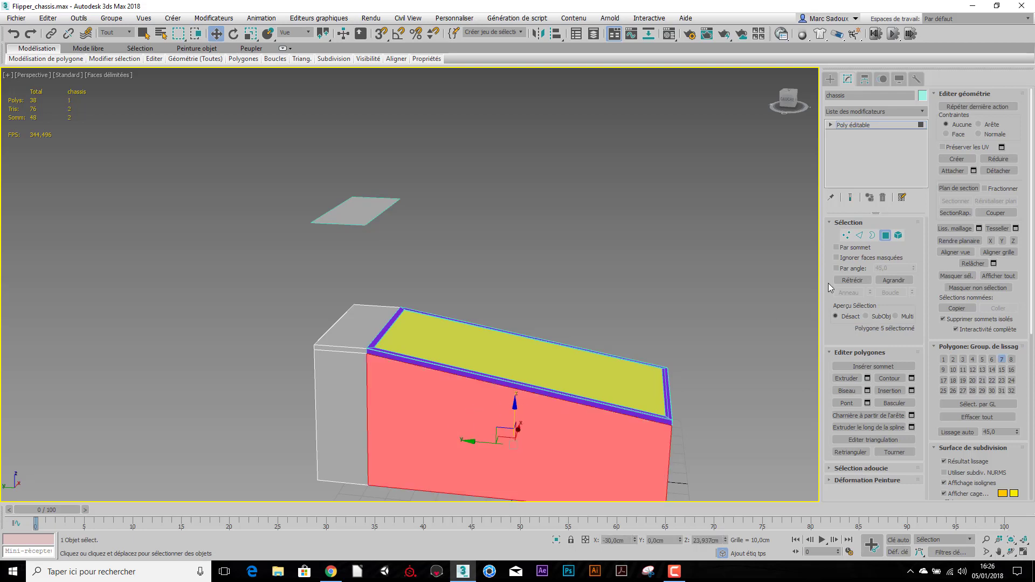
left_click(884, 235)
left_click(357, 211)
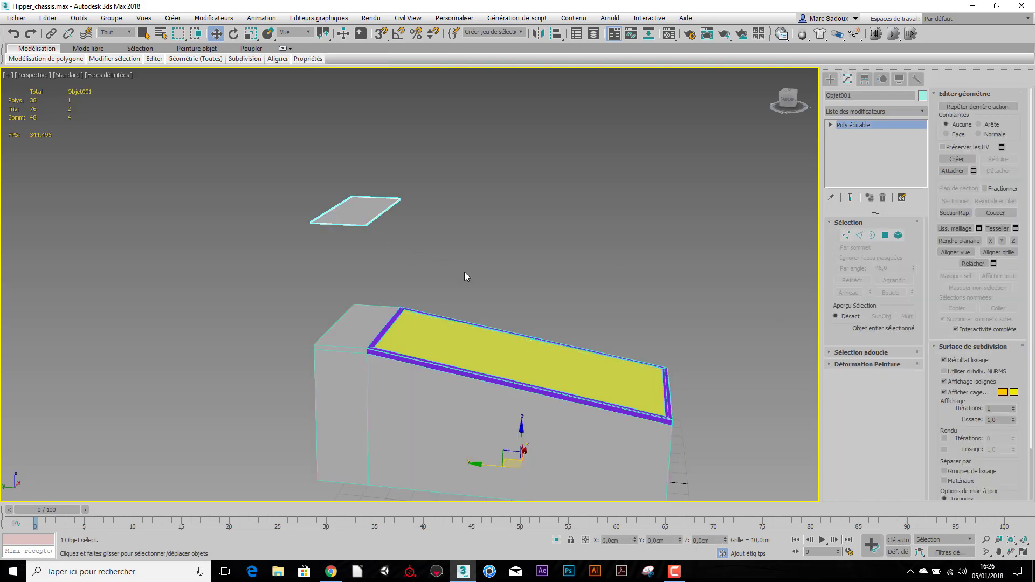
middle_click_drag(510, 335, 498, 337, "alt")
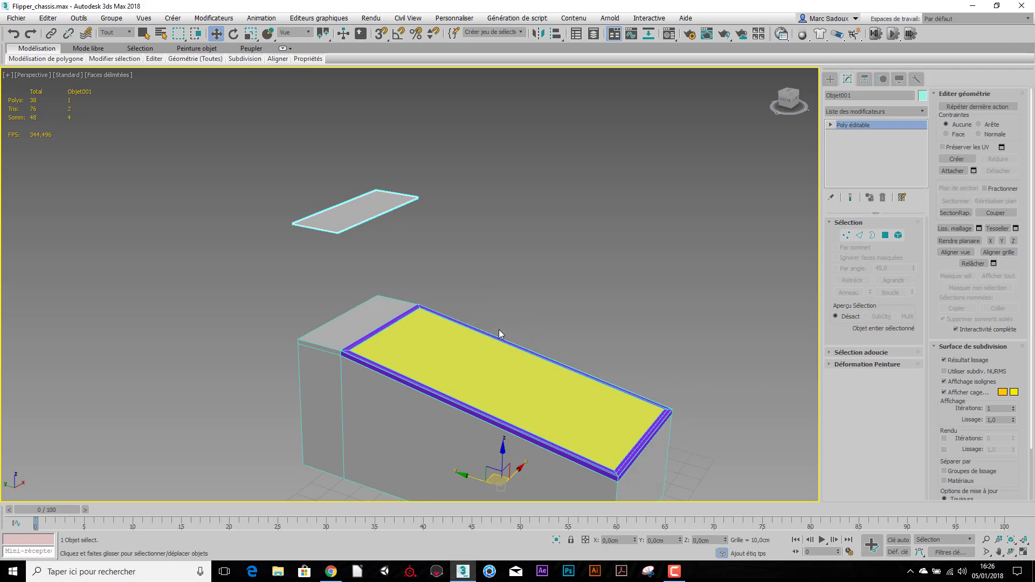
Name a new material fronton, give it a saturated green diffuse color and apply it to the cloned panel.
key("m")
left_click(555, 199)
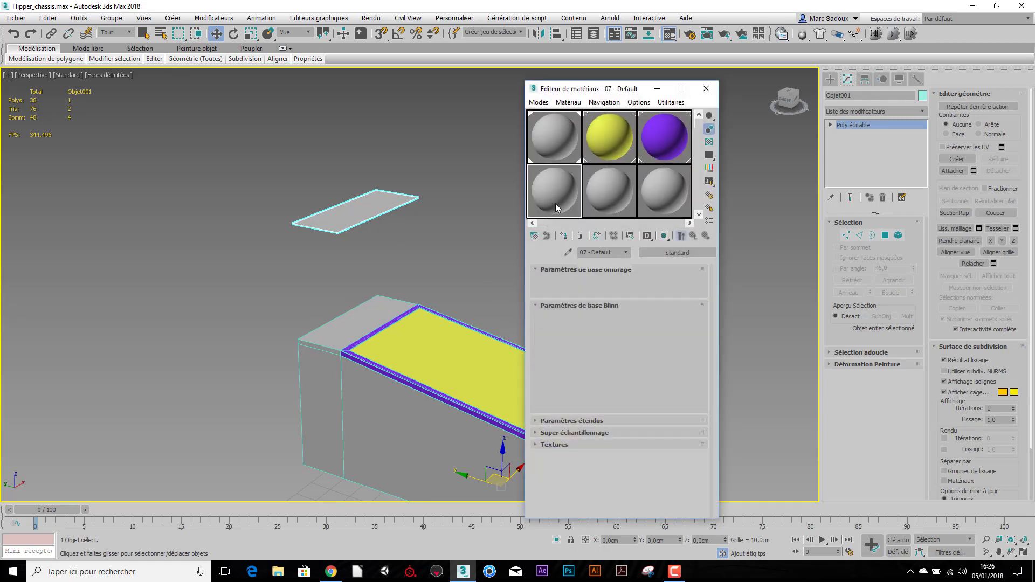
left_click_drag(615, 250, 526, 251)
type("fr")
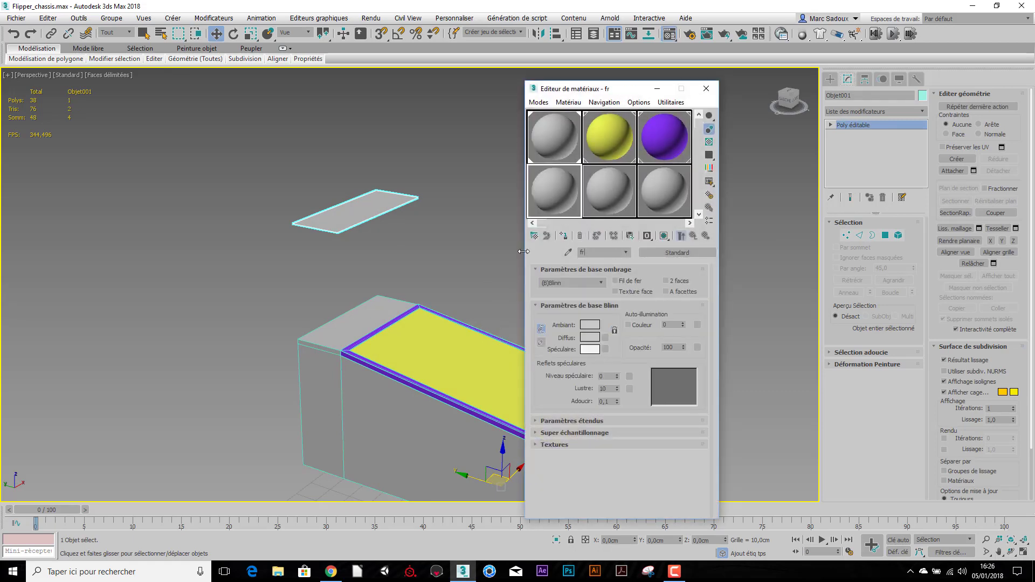
type("onton")
left_click(593, 338)
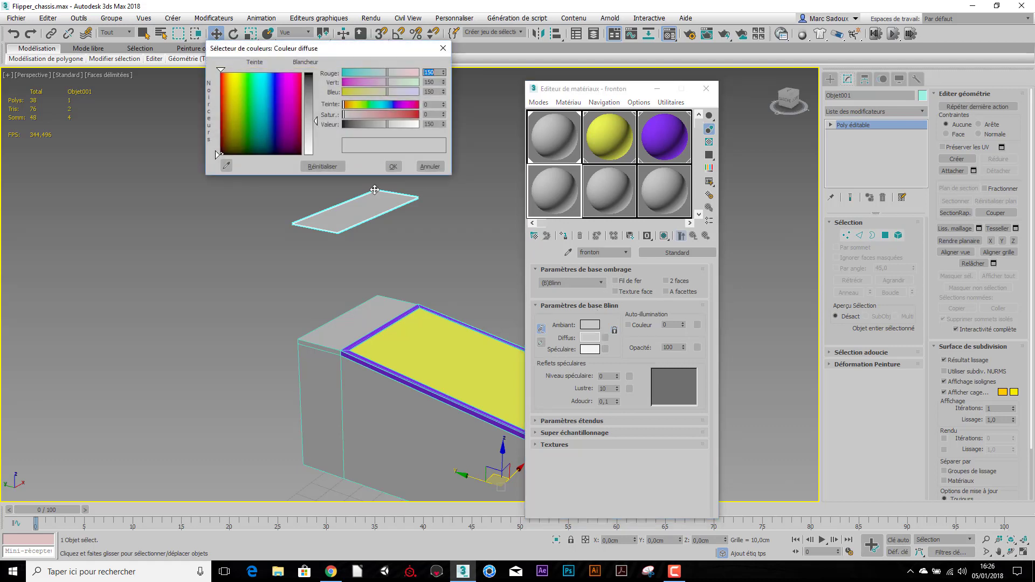
left_click_drag(257, 102, 248, 87)
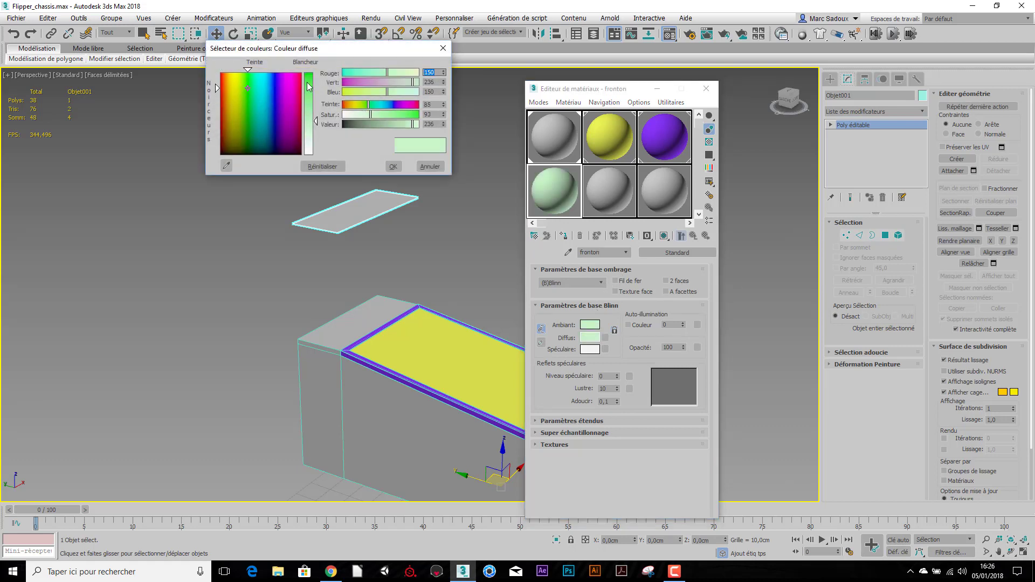
left_click(393, 166)
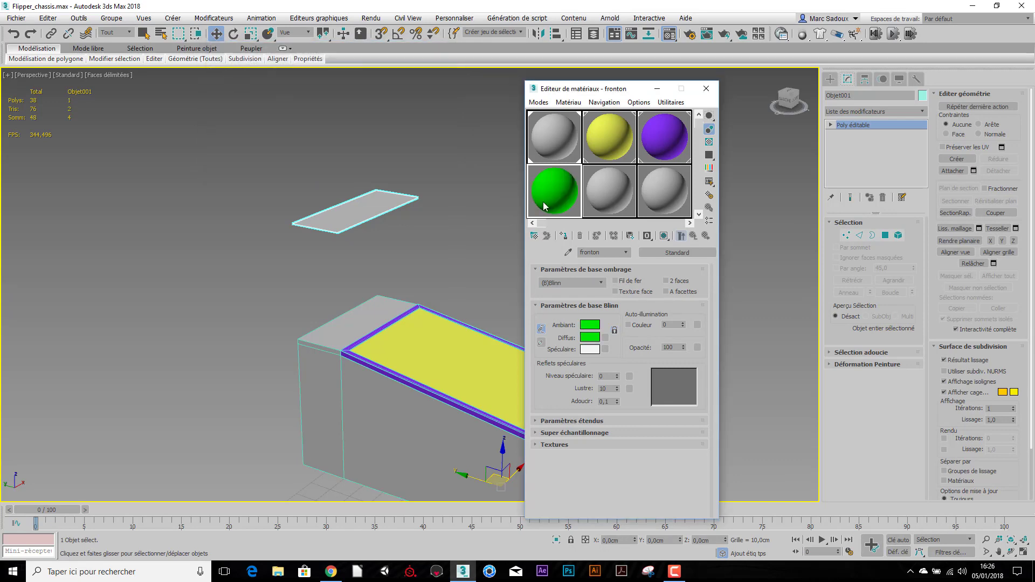
left_click_drag(542, 202, 360, 212)
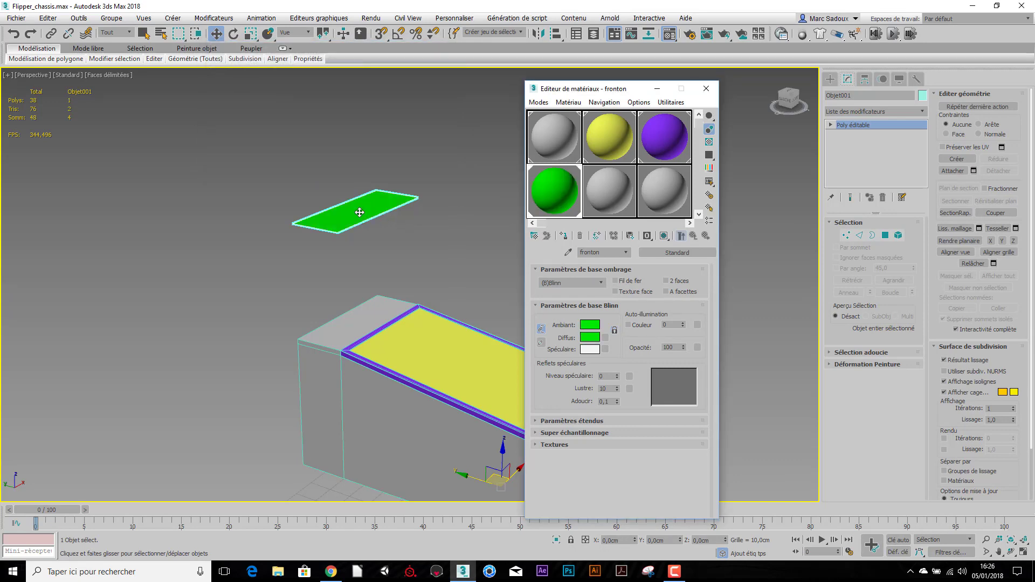
left_click(706, 89)
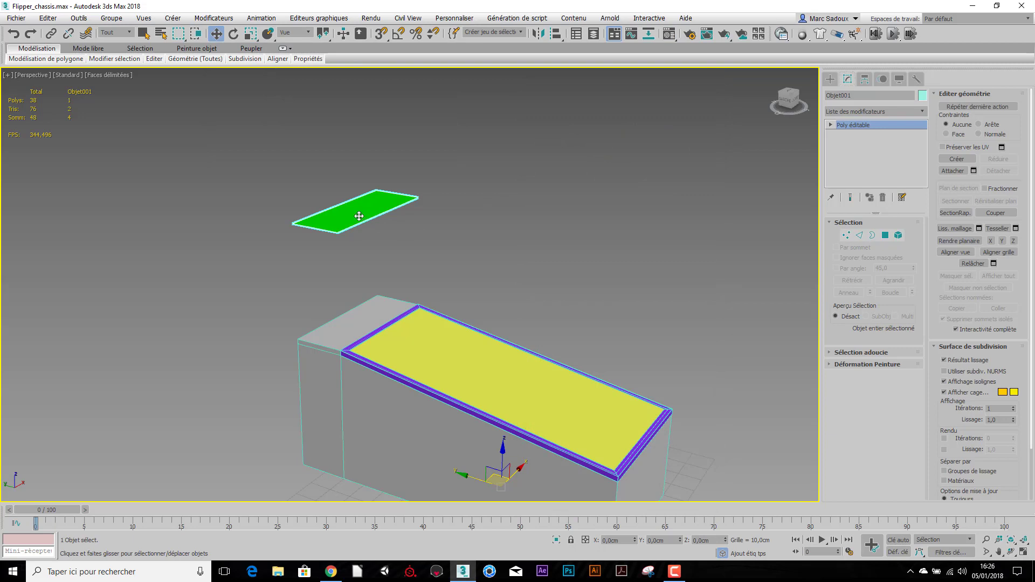
Center the green panel's pivot on the object and leave pivot adjustment.
scroll(395, 265, "up", 3)
middle_click_drag(431, 273, 362, 250)
scroll(420, 254, "down", 3)
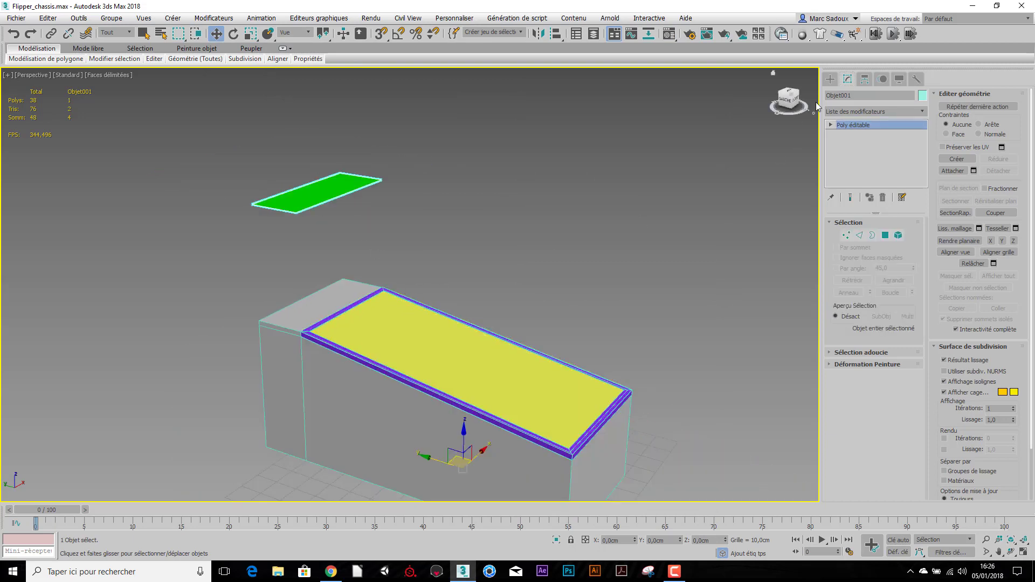
left_click(865, 80)
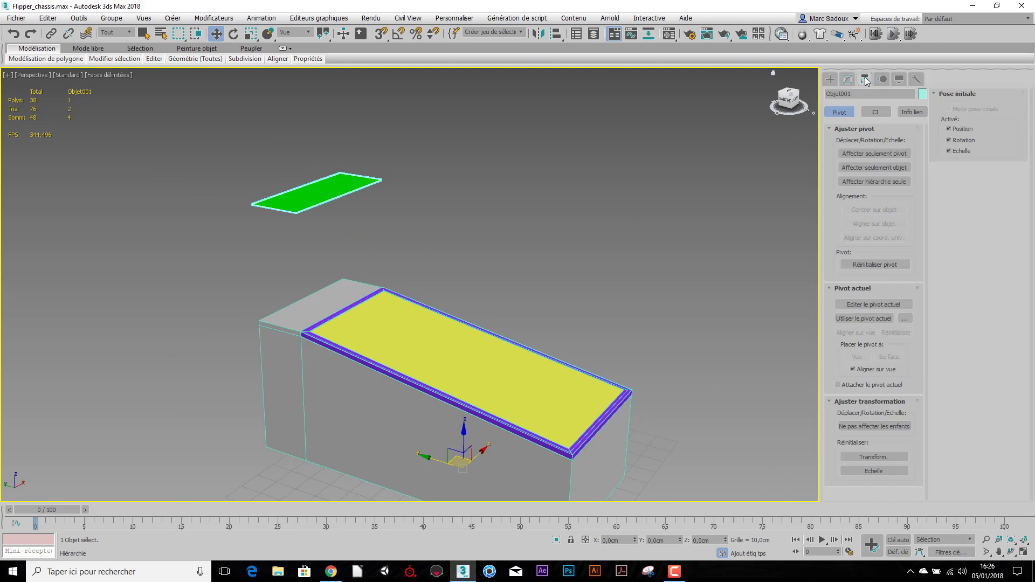
left_click(865, 151)
left_click(872, 211)
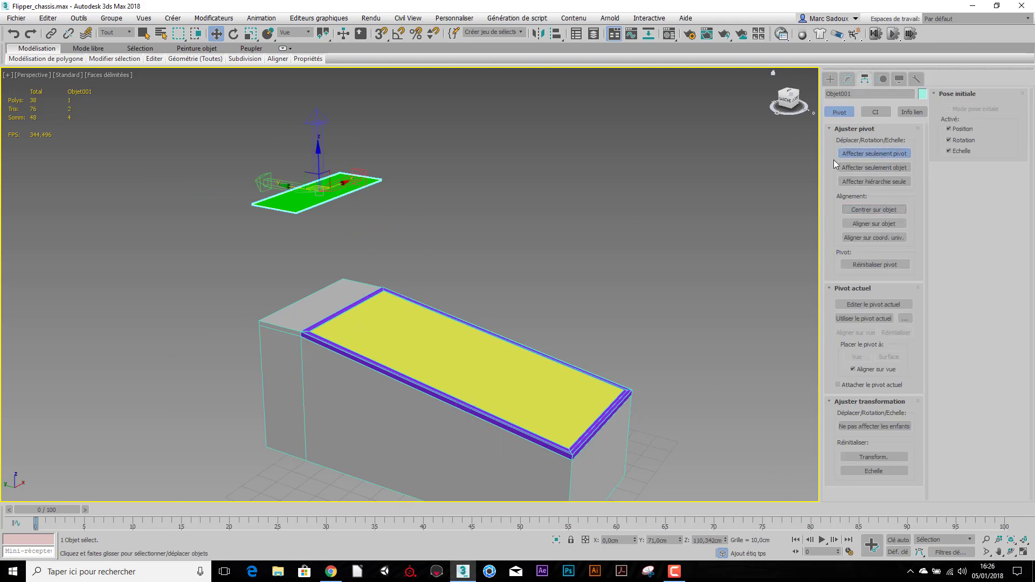
left_click(827, 80)
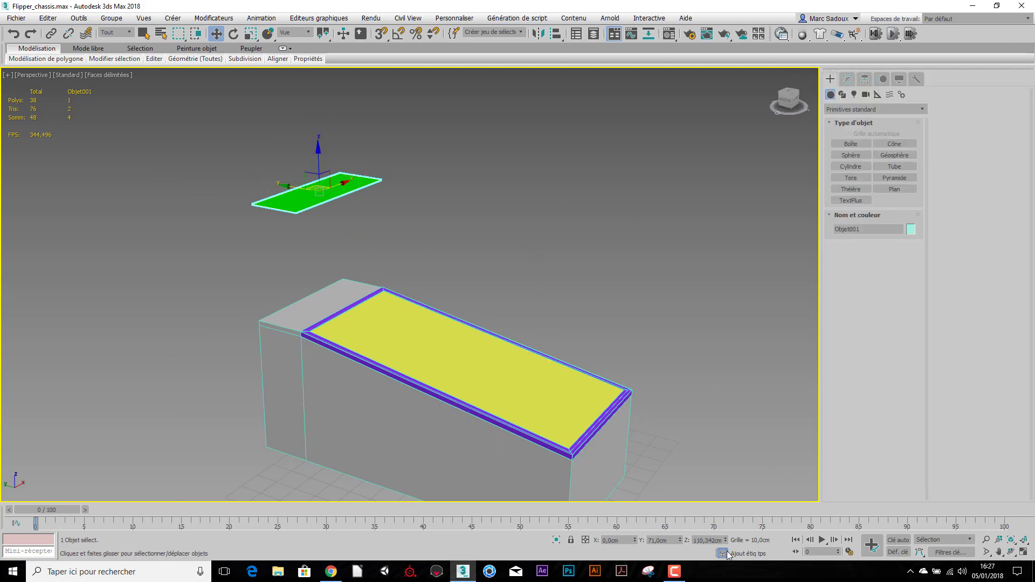
Try out different heights for the green panel above the chassis, ending at about Z 132 cm.
left_click_drag(727, 542, 729, 101)
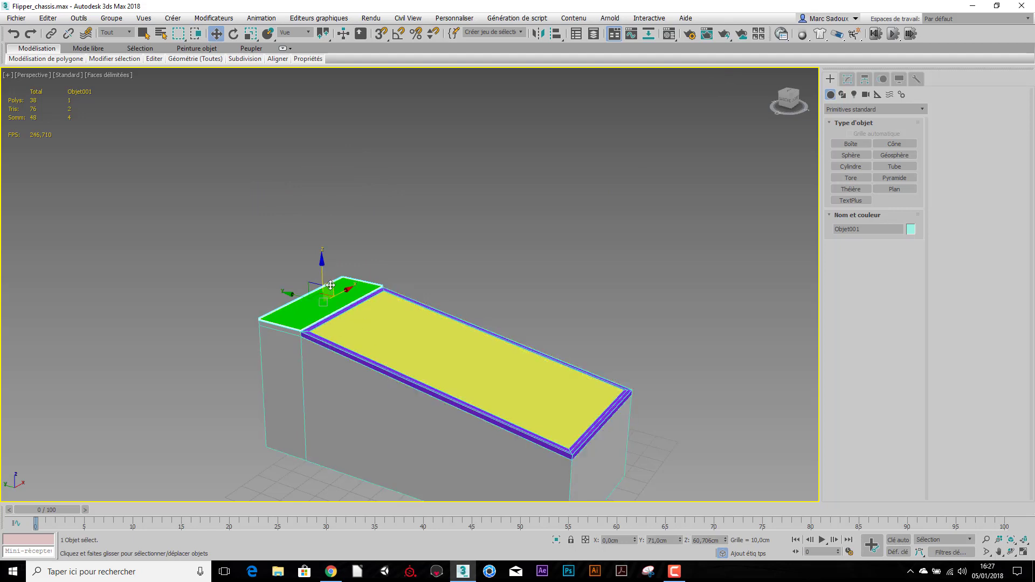
left_click_drag(323, 273, 318, 127)
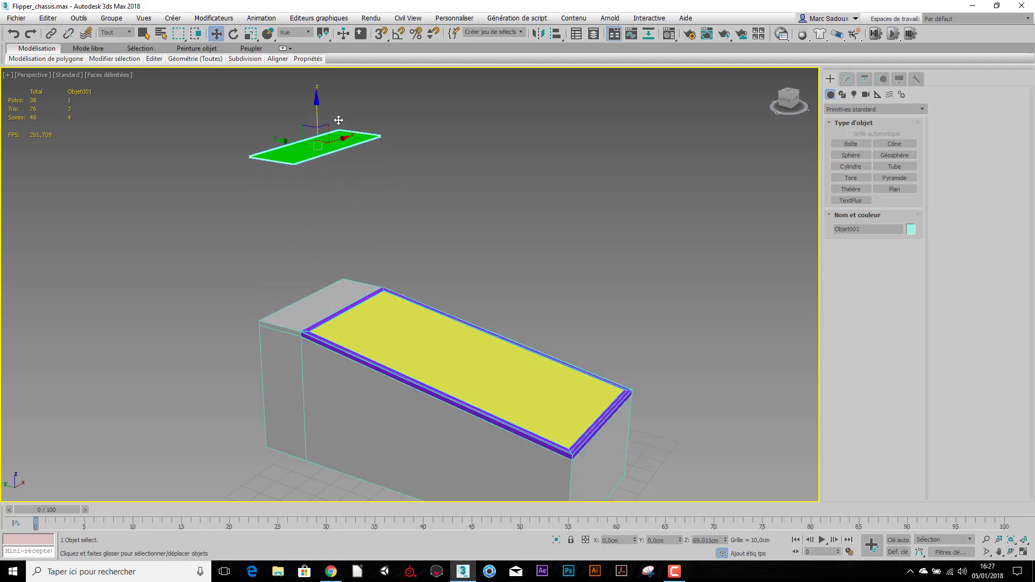
middle_click_drag(419, 259, 410, 296, "alt")
middle_click_drag(409, 261, 369, 212, "alt")
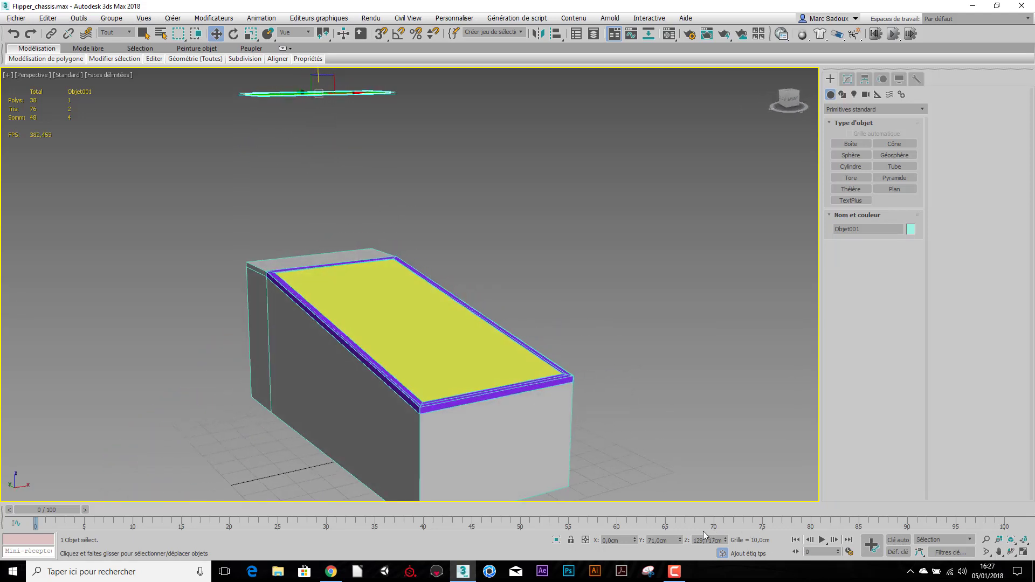
middle_click_drag(460, 362, 350, 375, "alt")
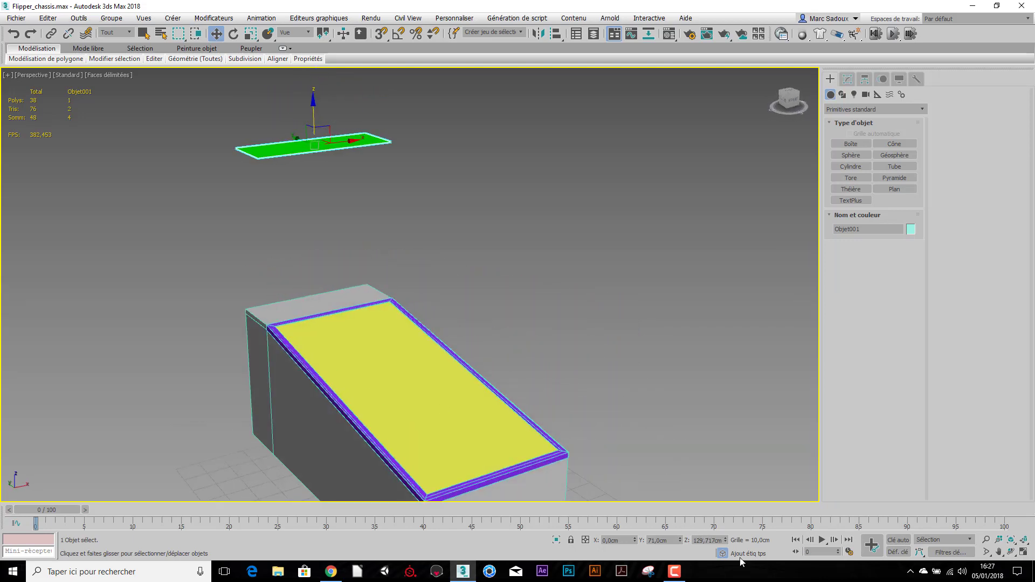
left_click_drag(727, 542, 725, 533)
middle_click_drag(474, 467, 692, 558, "alt")
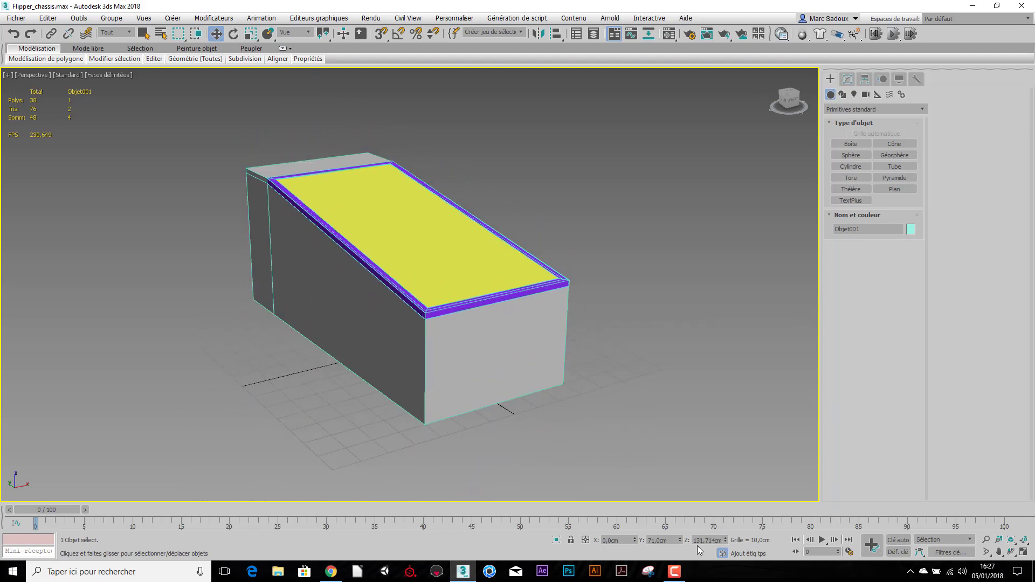
Set the green panel's Z position to exactly 130 cm.
left_click_drag(695, 539, 727, 539)
type("13")
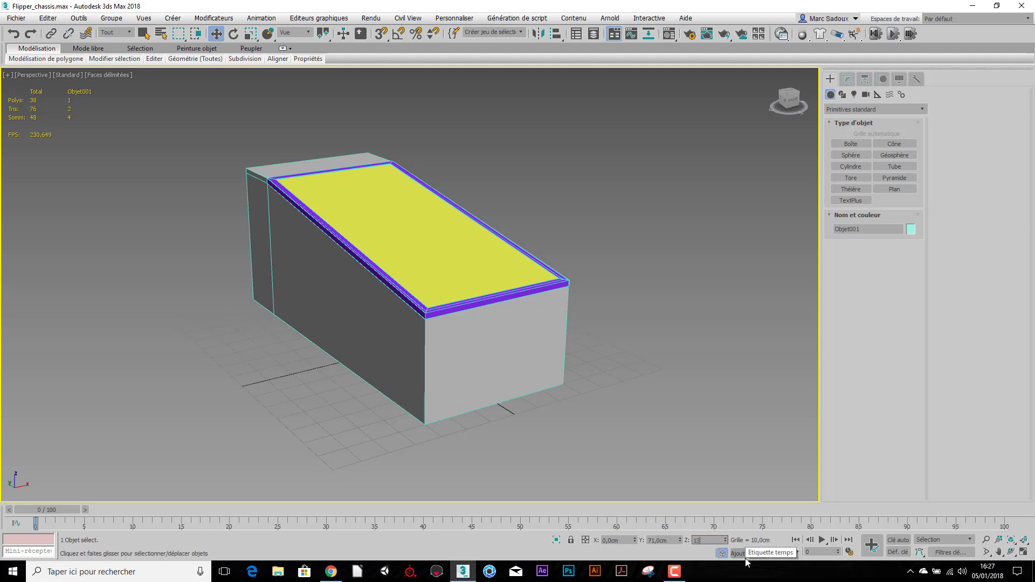
type("0")
key("Return")
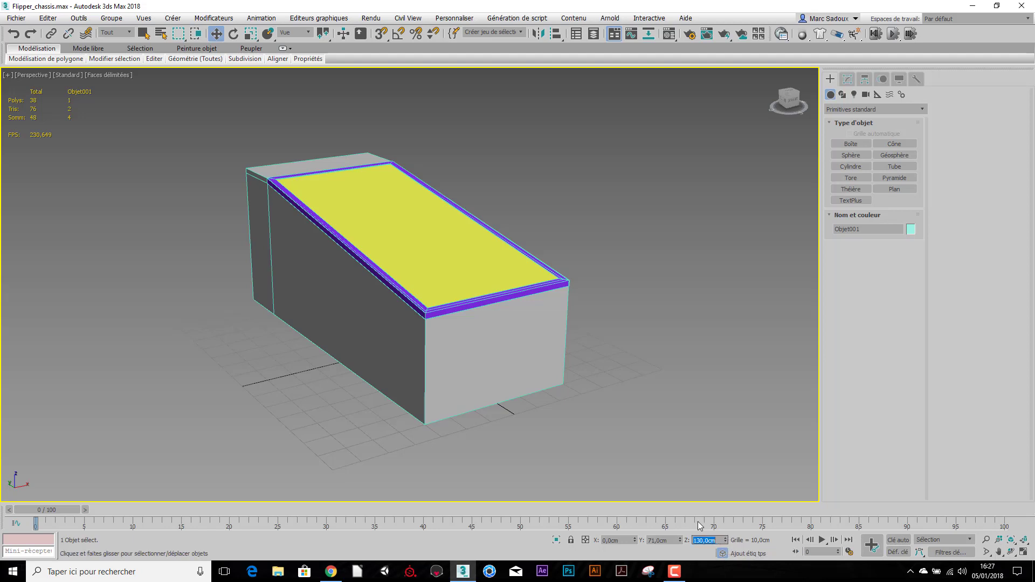
Select the green panel's two short side edges and extend them straight down as new faces ending just above the chassis.
middle_click_drag(516, 216, 546, 371)
middle_click_drag(500, 322, 536, 314, "alt")
middle_click_drag(383, 226, 345, 256, "alt")
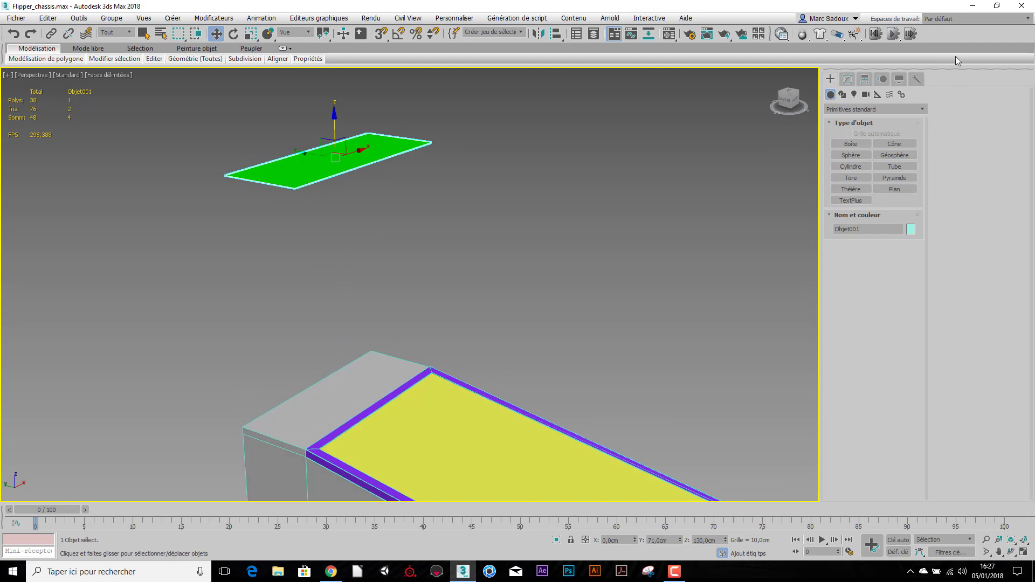
left_click(847, 79)
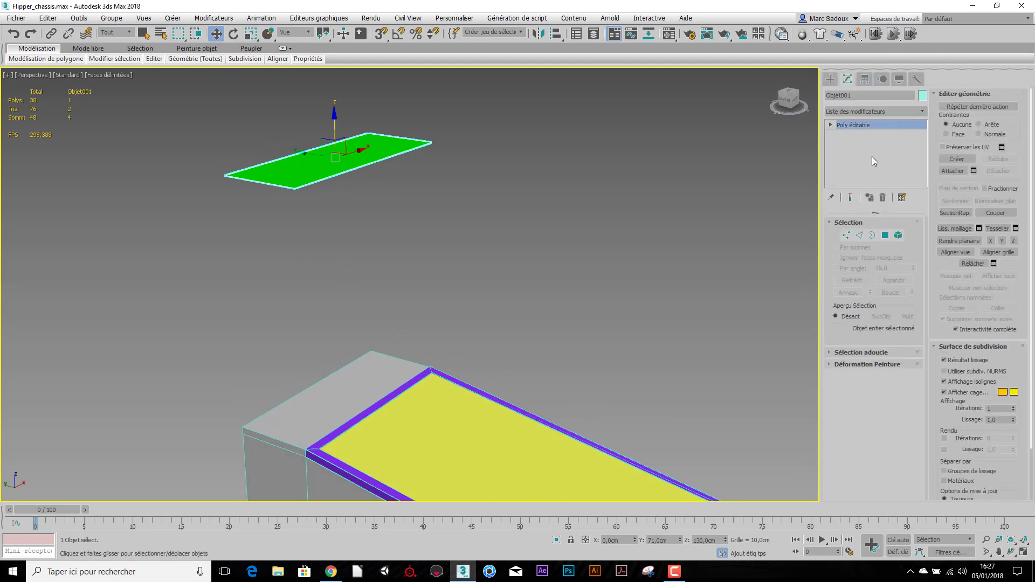
left_click(858, 235)
left_click(278, 185)
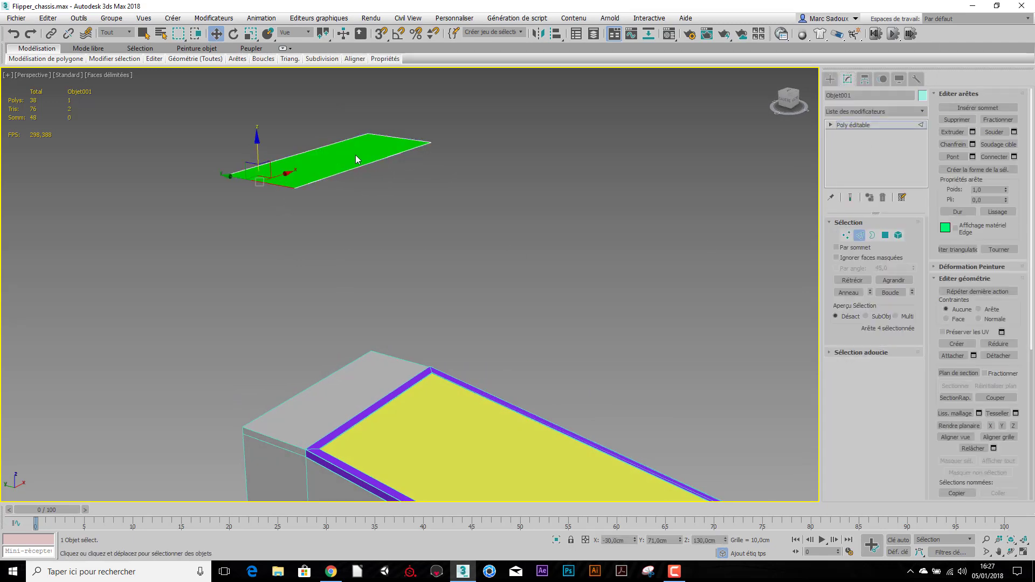
left_click(397, 138, "ctrl")
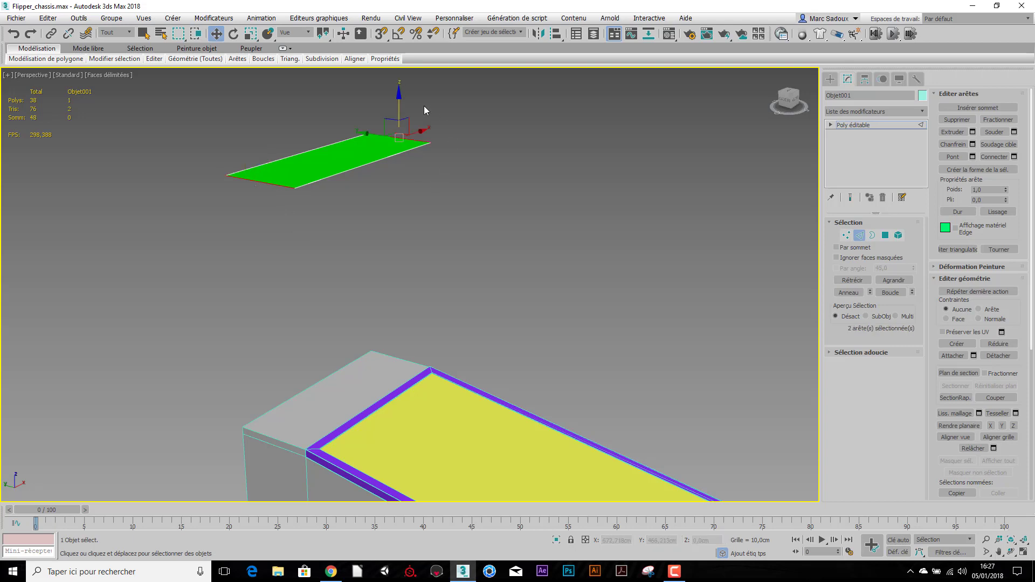
left_click_drag(399, 106, 400, 311, "shift")
middle_click_drag(415, 384, 407, 312)
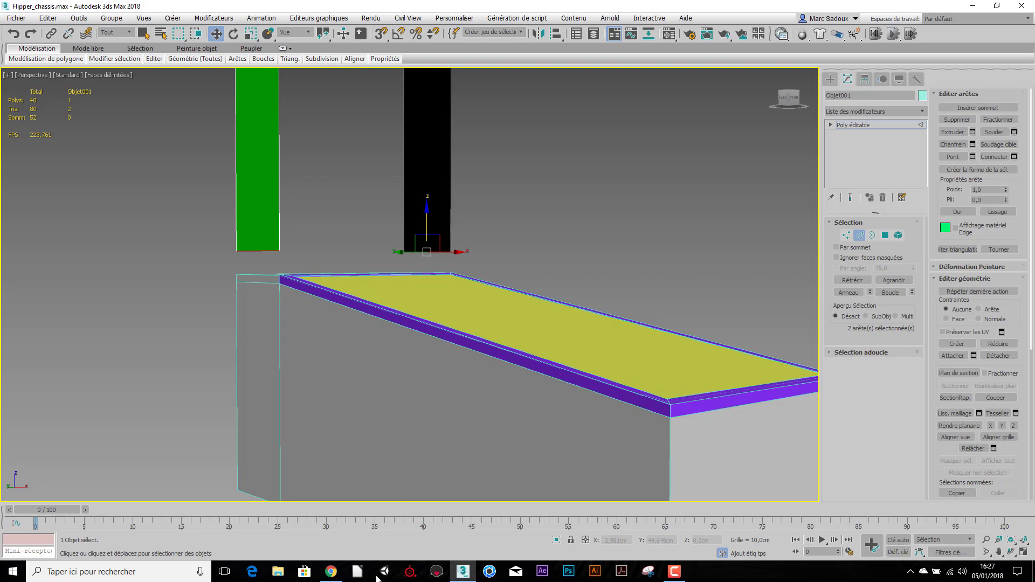
Switch to Chrome, search Google Images for "flipper", view the Williams Flintstones pinball photo and return to 3ds Max.
left_click(331, 571)
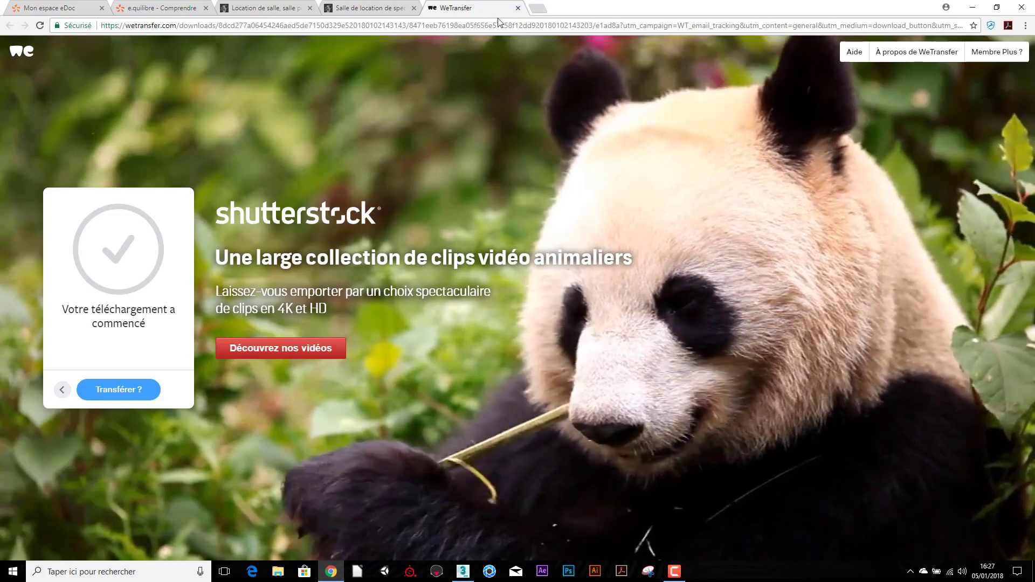
left_click(537, 9)
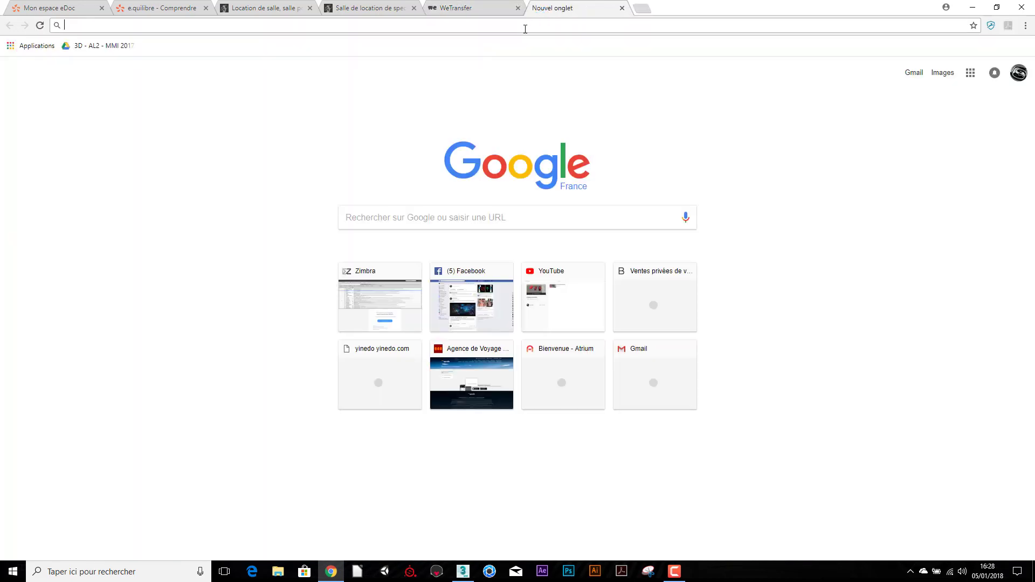
type("flipper")
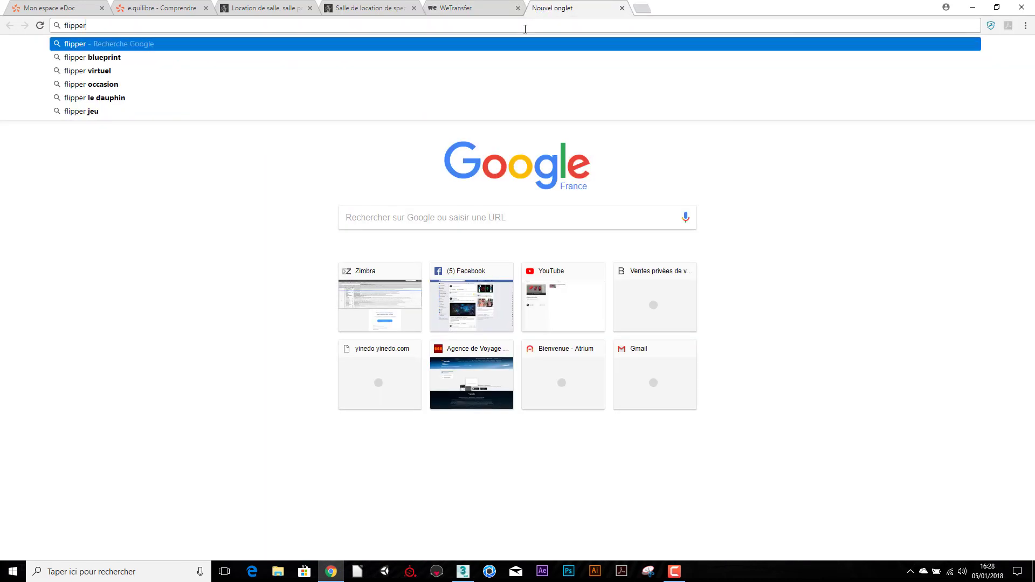
key("Return")
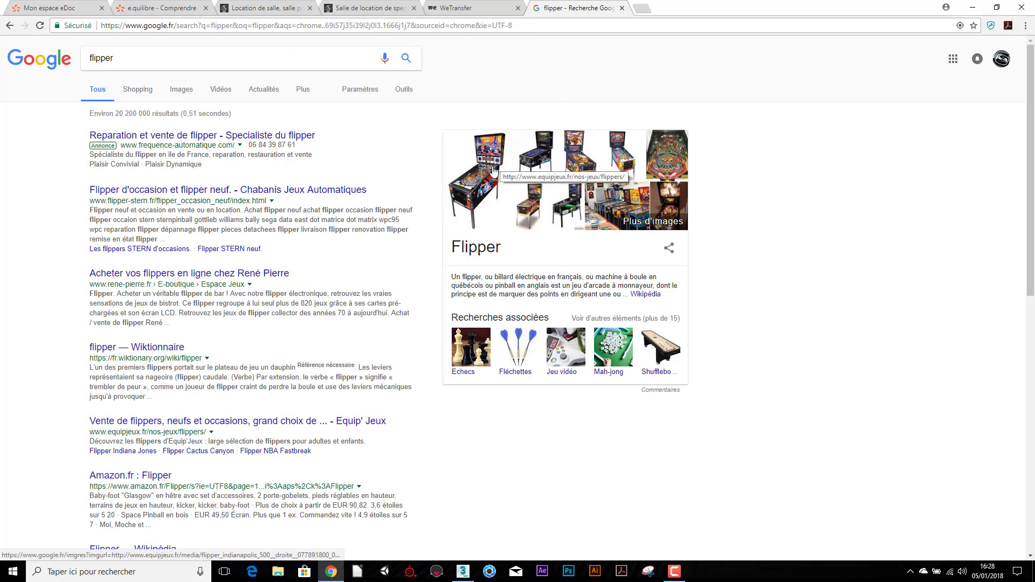
left_click(181, 89)
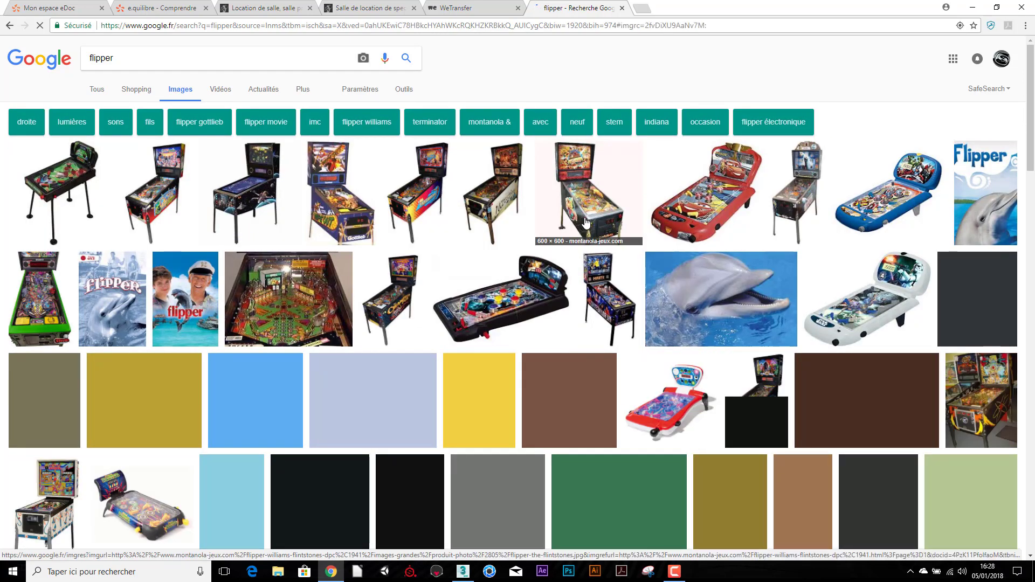
left_click(571, 216)
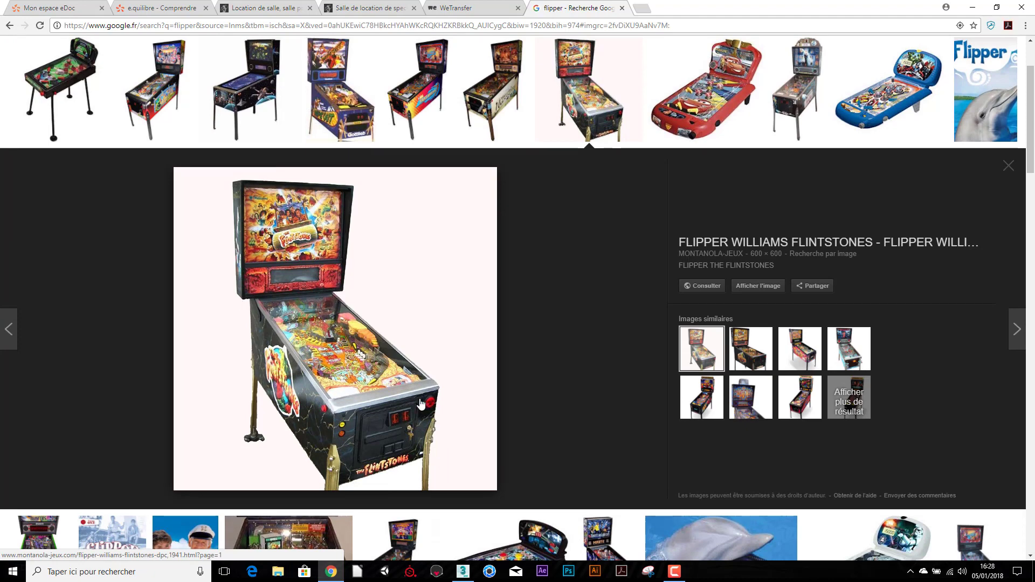
left_click(974, 9)
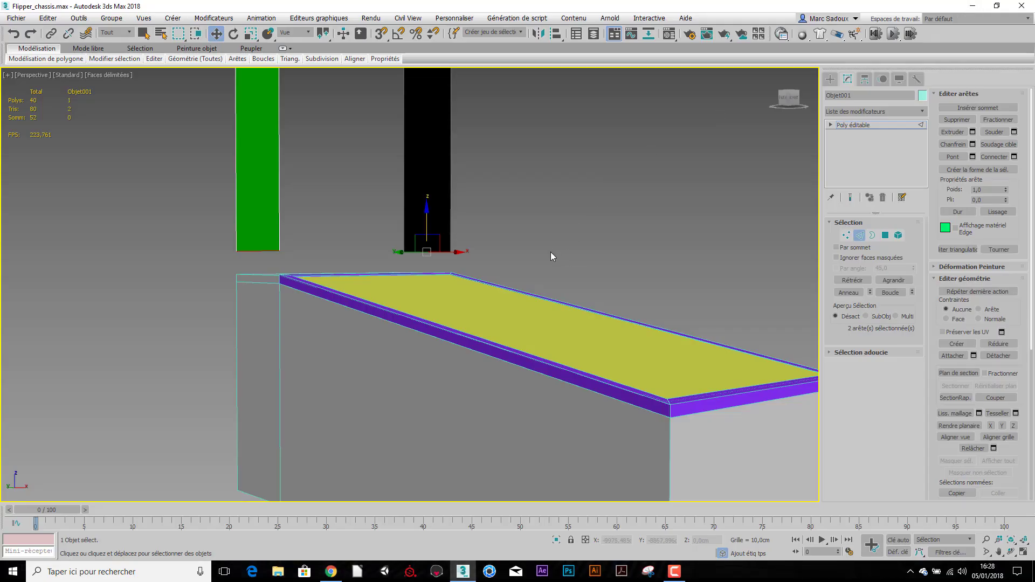
Select the green backbox's side face on the positive X side and move it outward to X 40 cm.
middle_click_drag(541, 254, 527, 315)
scroll(527, 315, "down", 2)
middle_click_drag(508, 270, 438, 289, "alt")
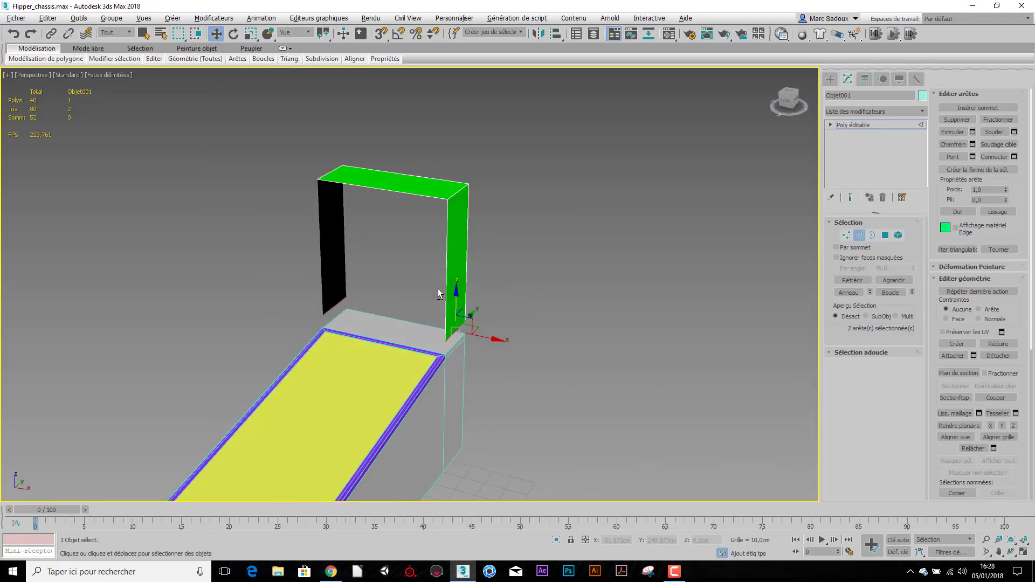
left_click(885, 235)
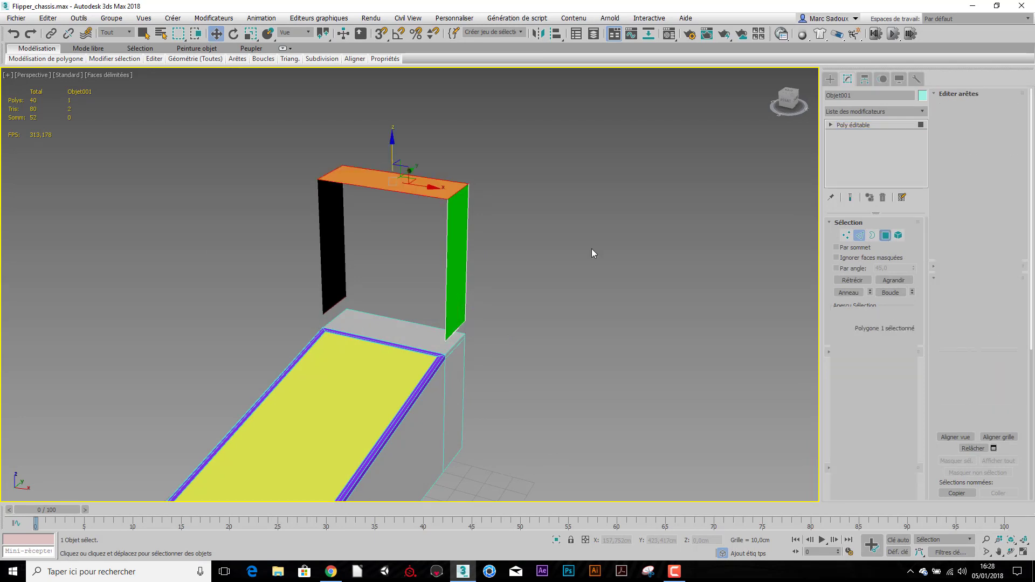
left_click(459, 245)
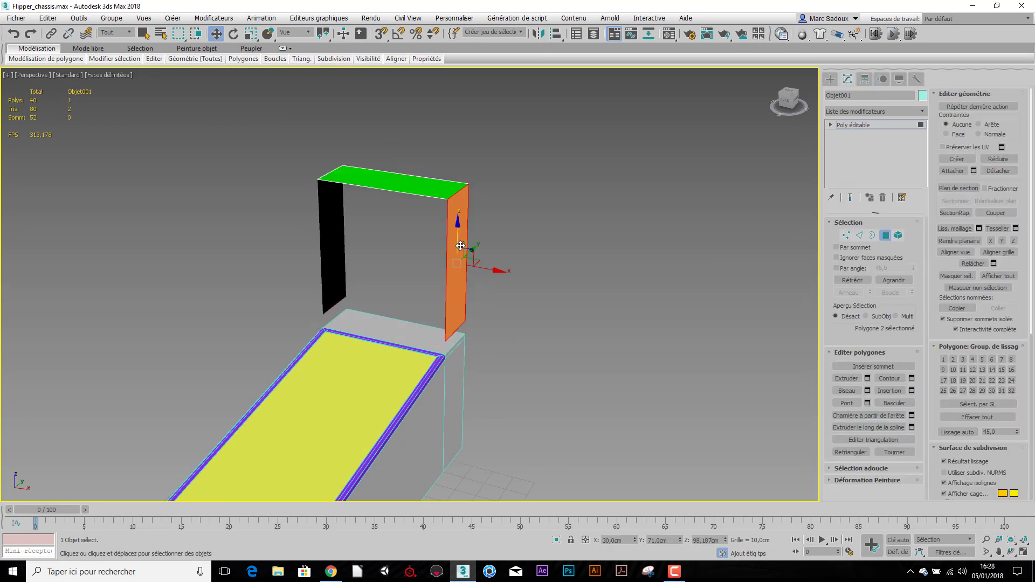
middle_click_drag(469, 347, 509, 332, "alt")
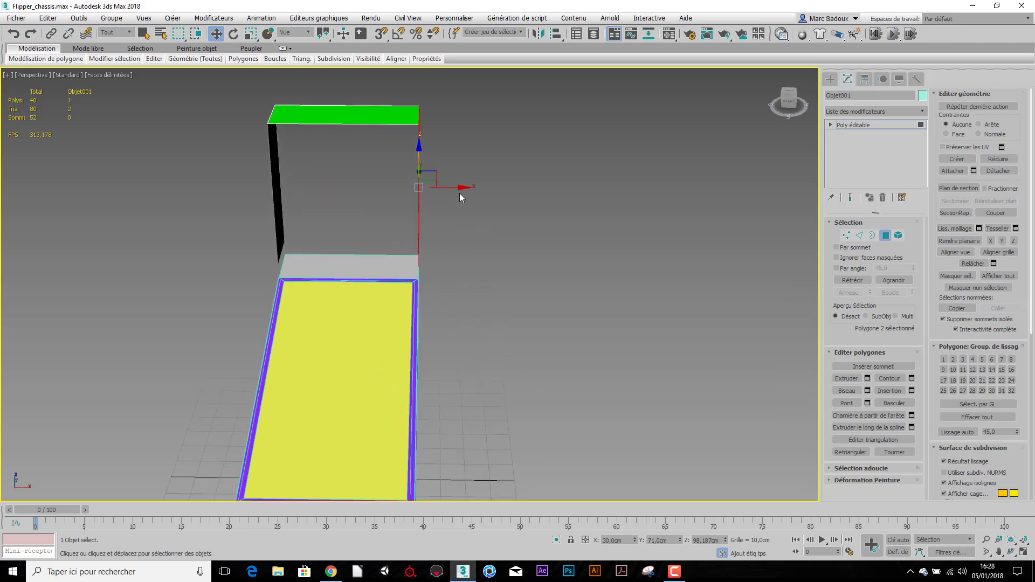
left_click_drag(460, 187, 501, 200)
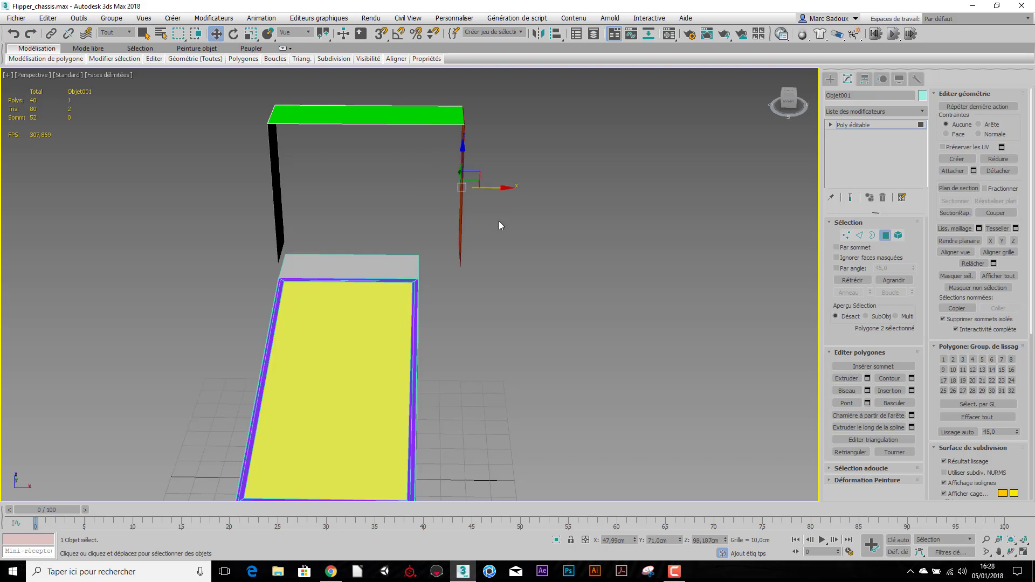
key("ctrl+z")
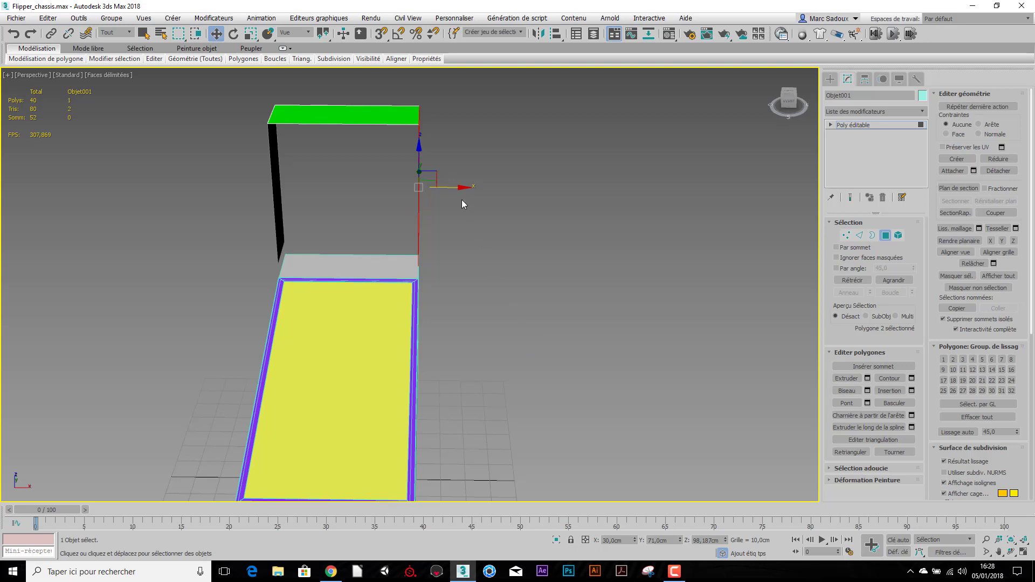
left_click_drag(458, 186, 483, 209)
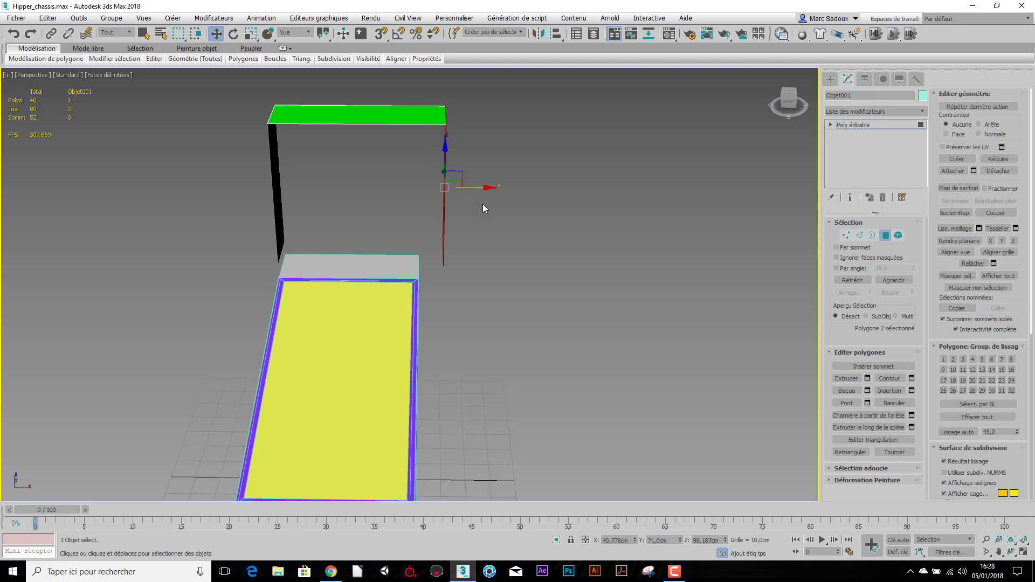
double_click(629, 540)
type("40")
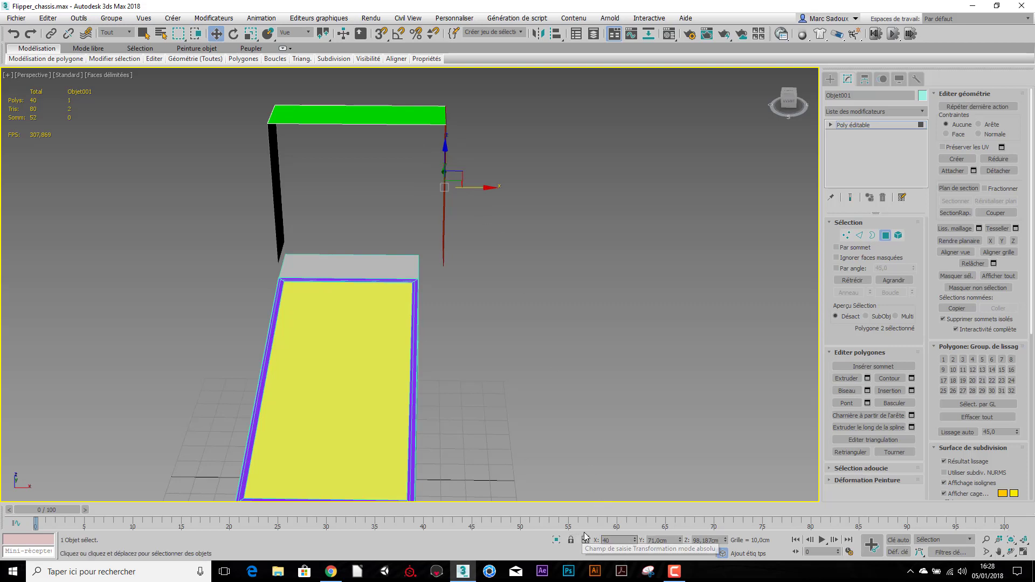
key("Return")
Set the selected side face's X position to 36 cm.
middle_click_drag(465, 355, 467, 330, "alt")
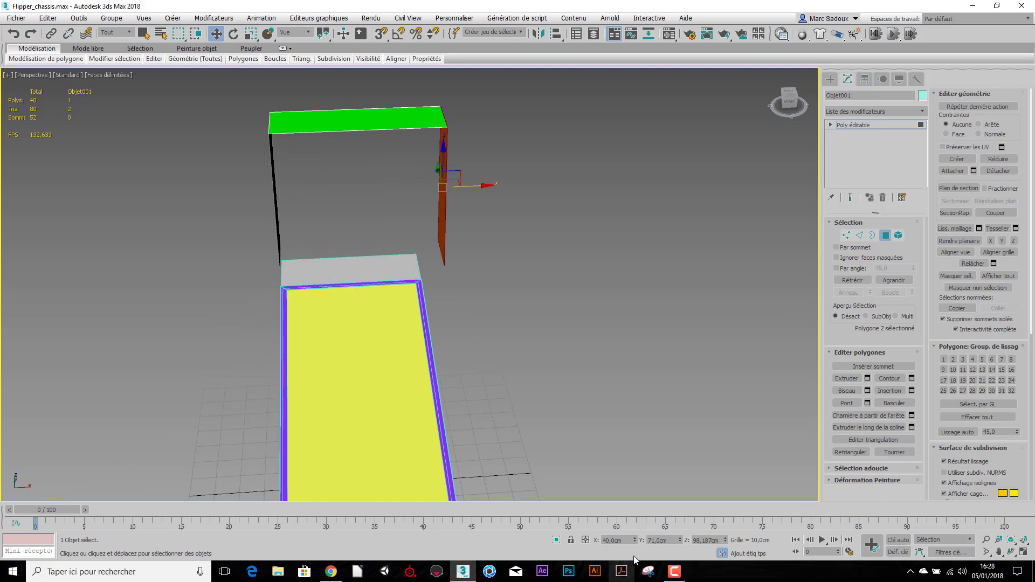
left_click(603, 539)
key("Return")
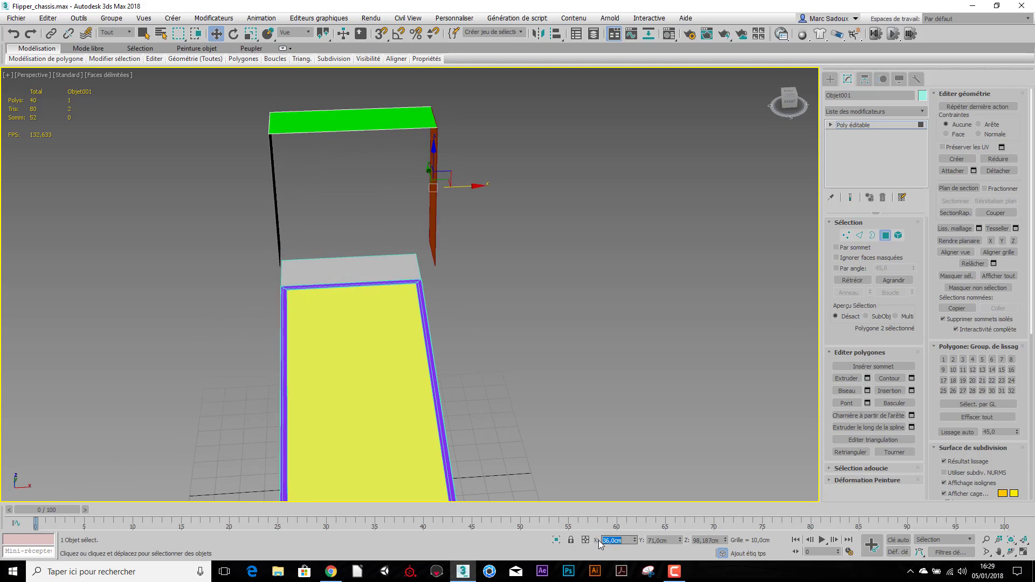
Select the backbox's opposite side face and move it outward to X -36 cm.
middle_click_drag(512, 336, 317, 257, "alt")
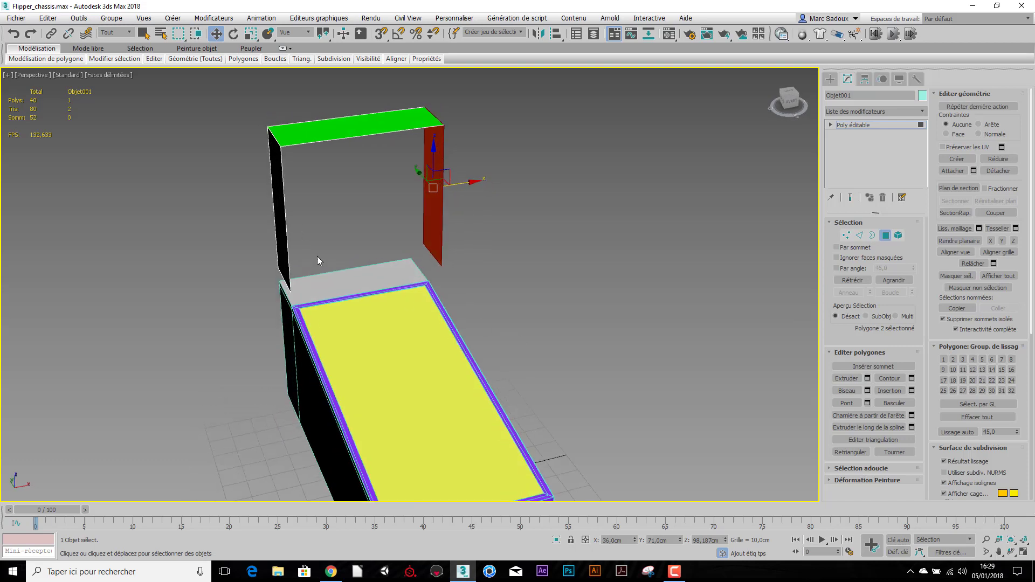
left_click(277, 226)
left_click_drag(311, 210, 296, 211)
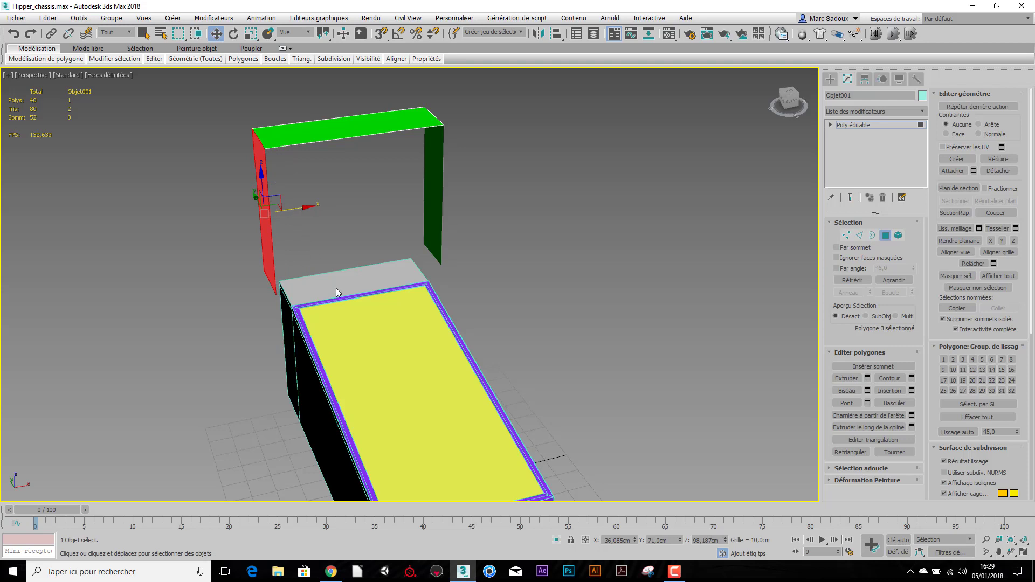
left_click(612, 540)
type("0")
key("Return")
Select the bottom edges of the backbox's two side faces and bridge them with a new bottom face.
middle_click_drag(457, 366, 461, 242, "alt")
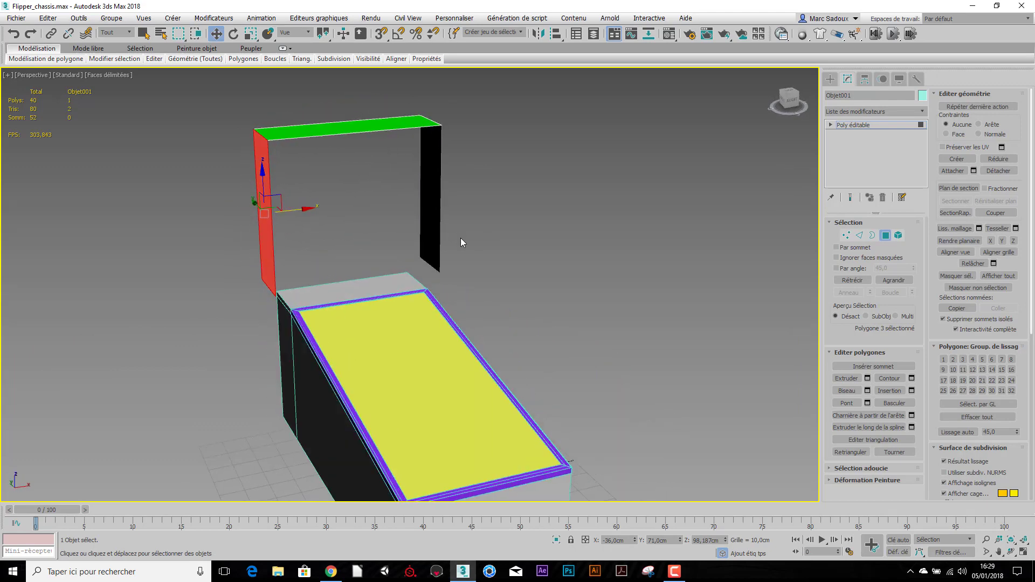
left_click(859, 235)
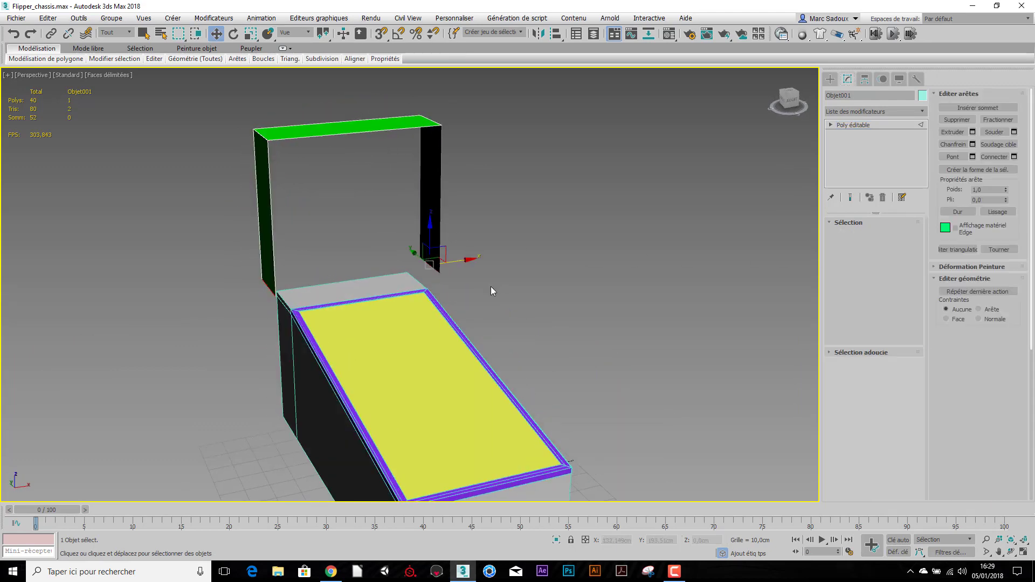
left_click(430, 266)
middle_click_drag(433, 301, 373, 277, "alt")
left_click(302, 265)
middle_click_drag(314, 305, 421, 311, "alt")
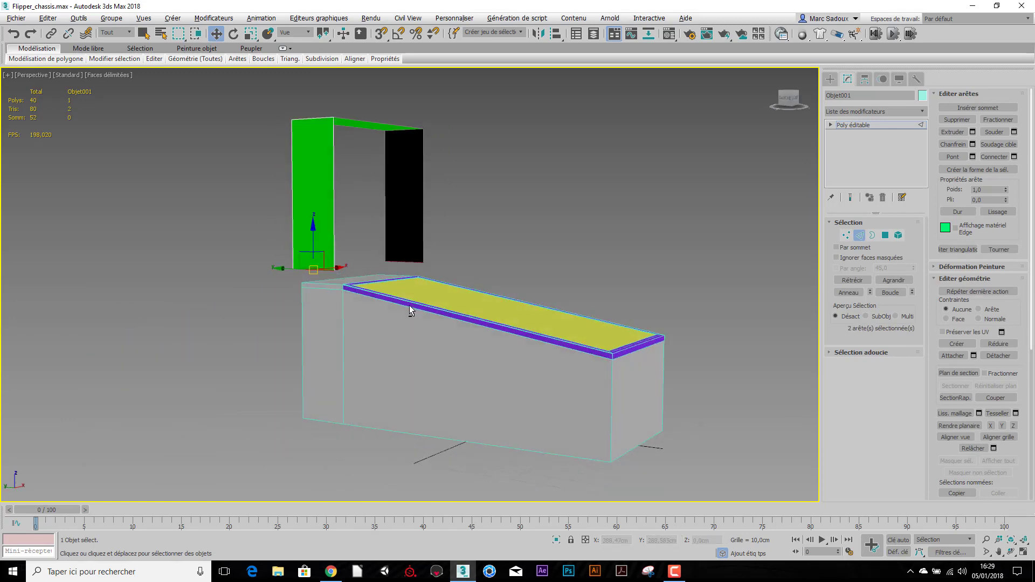
left_click(955, 156)
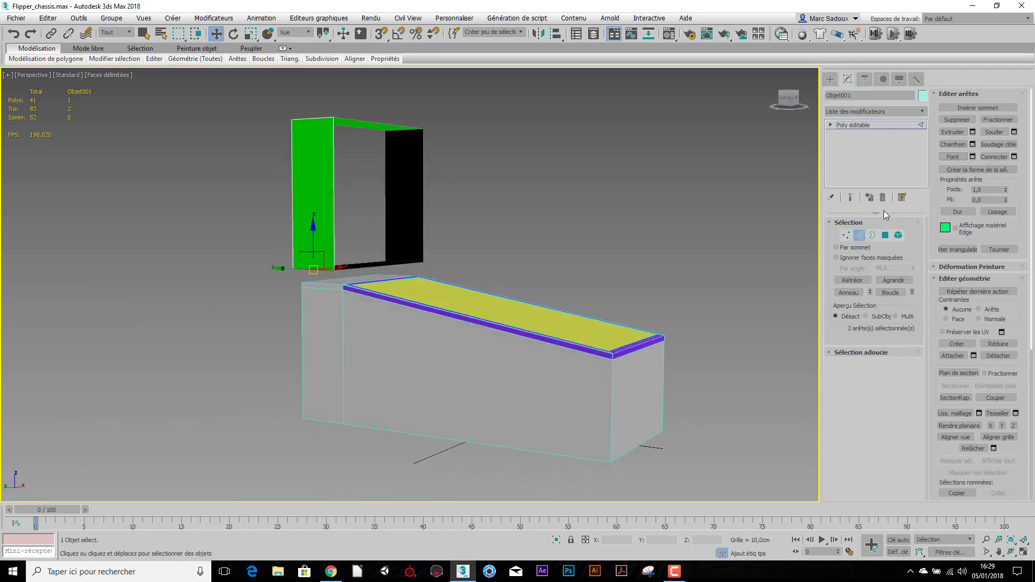
Inspect the backbox frame from several angles and compare it with the pinball reference photo in Chrome.
middle_click_drag(582, 249, 480, 238, "alt")
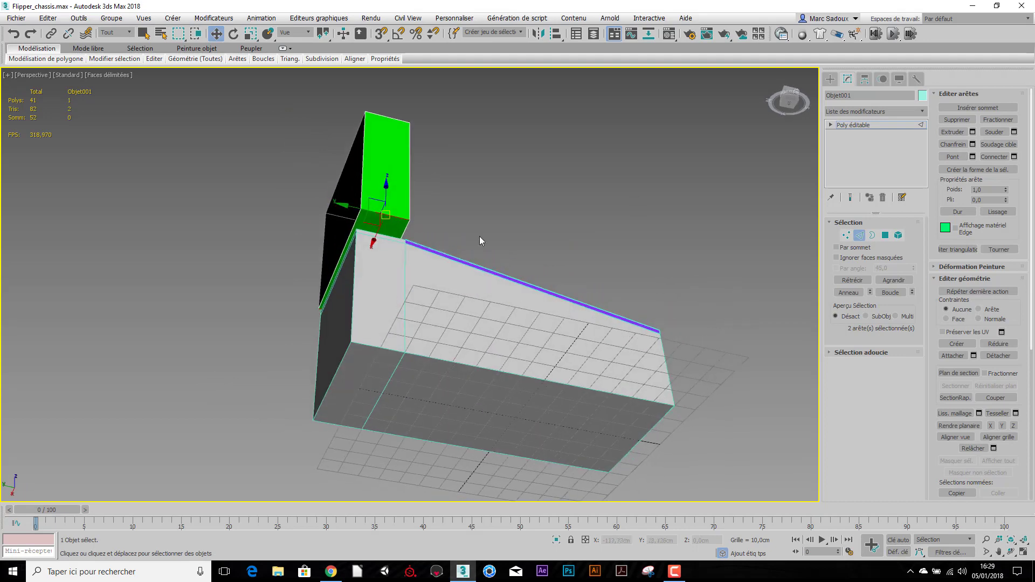
scroll(410, 222, "up", 5)
middle_click_drag(490, 191, 423, 272, "alt")
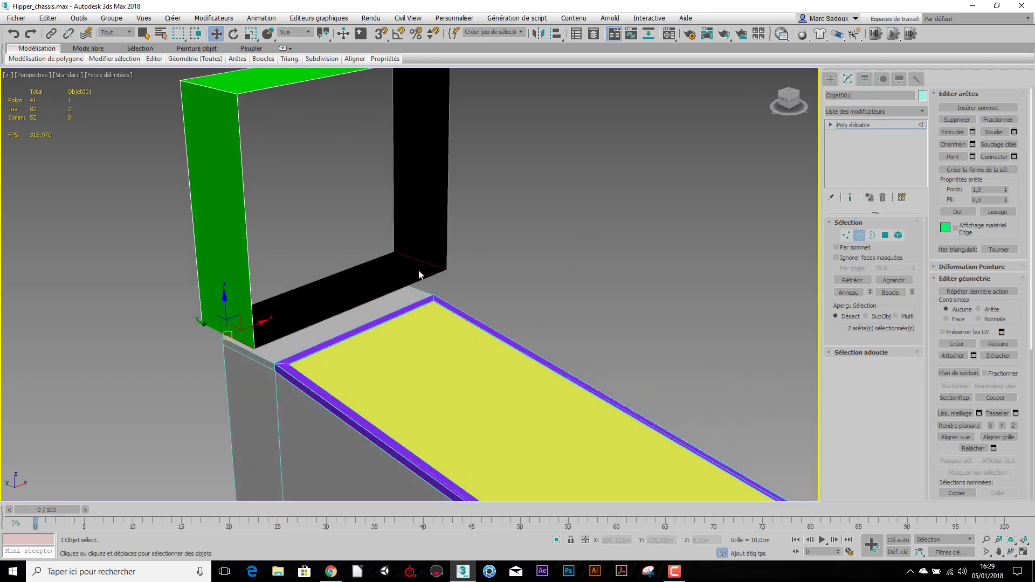
key("alt+Tab")
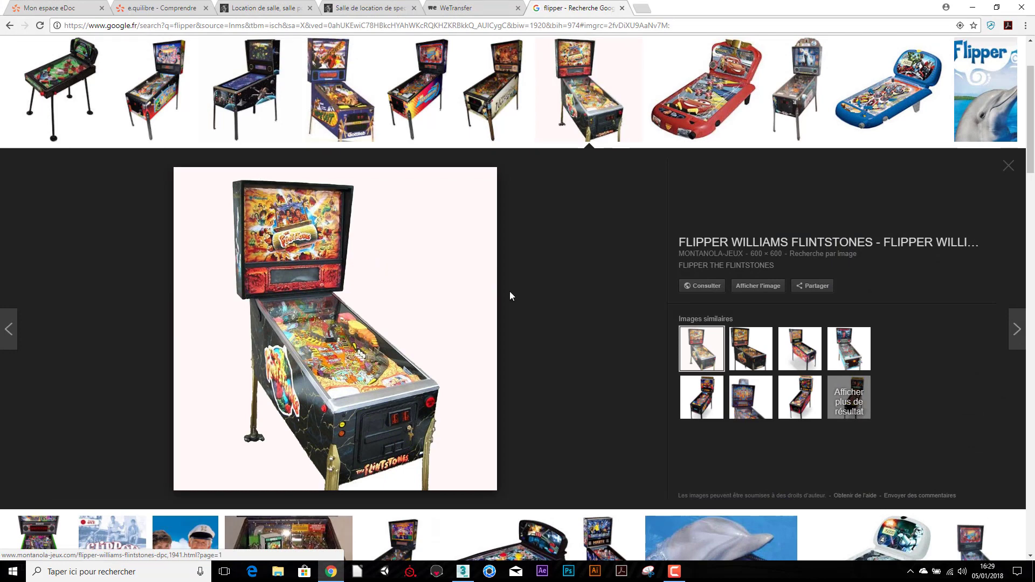
key("alt+Tab")
middle_click_drag(530, 302, 576, 298, "alt")
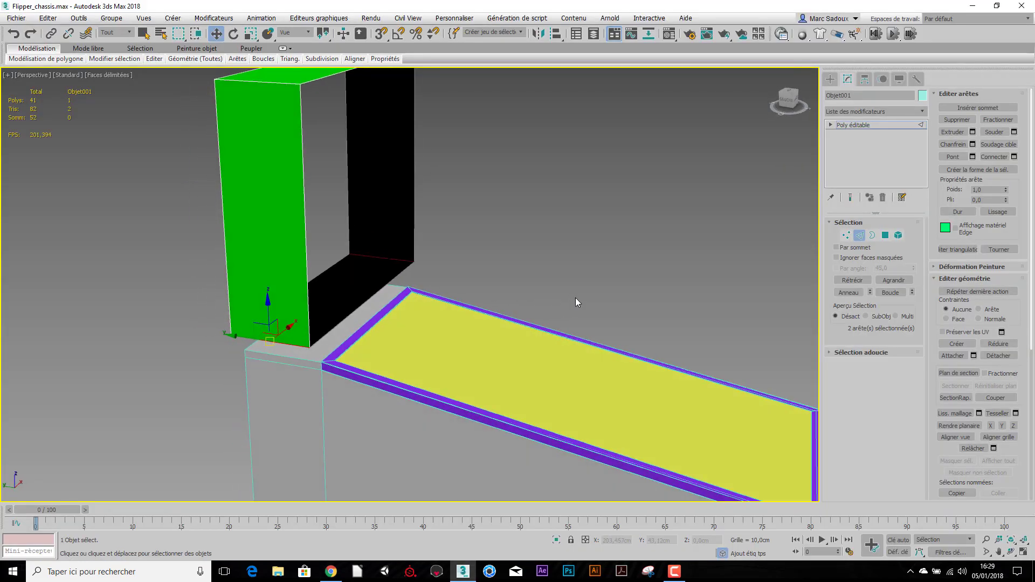
left_click(870, 236)
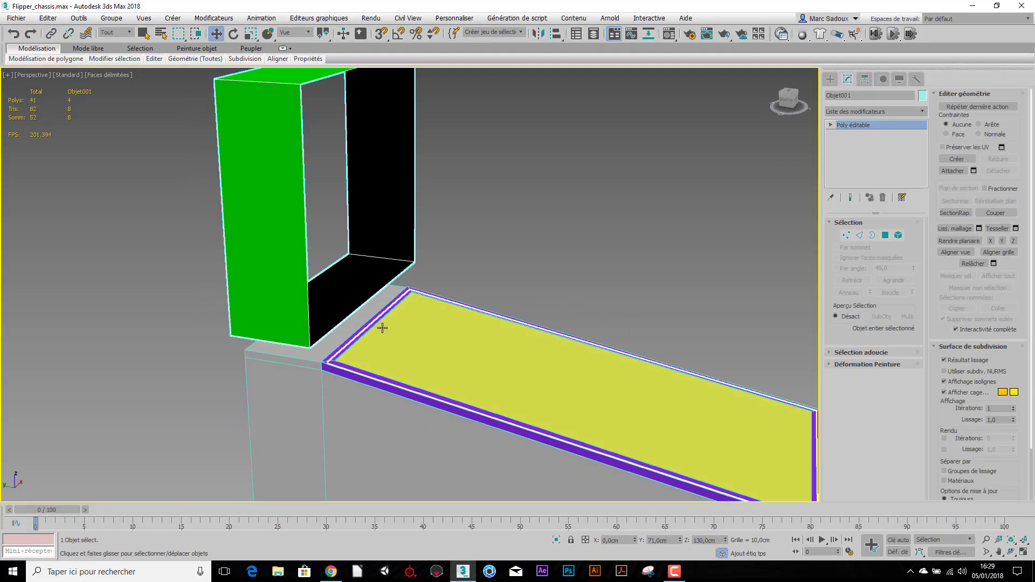
left_click(361, 307)
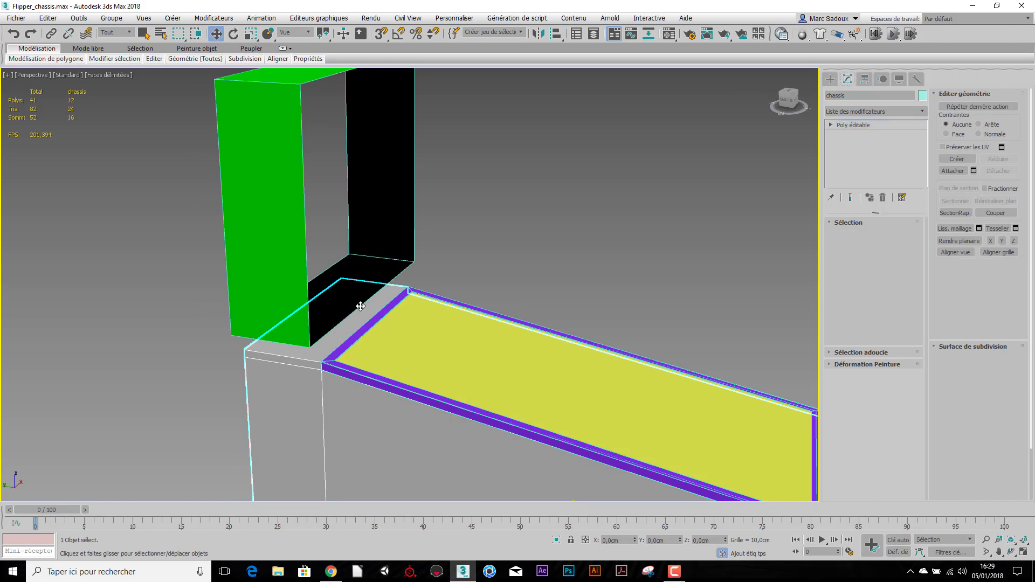
left_click(860, 235)
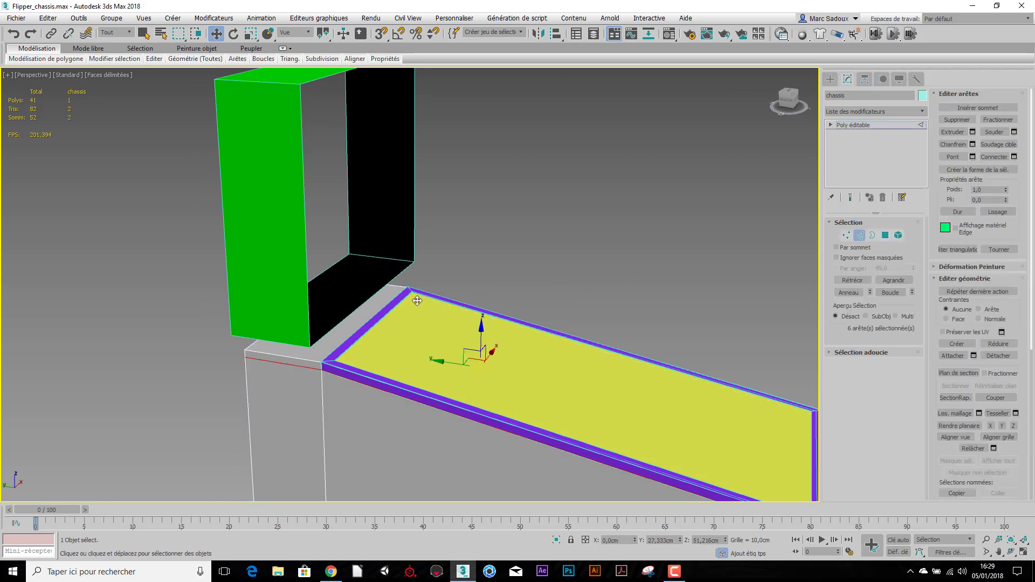
left_click(859, 235)
left_click(402, 196)
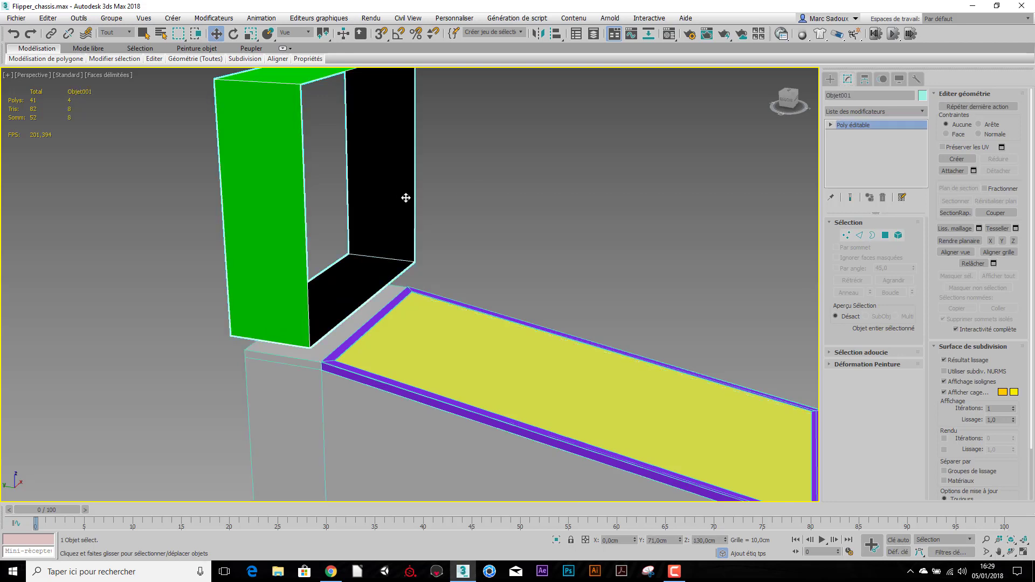
left_click(860, 236)
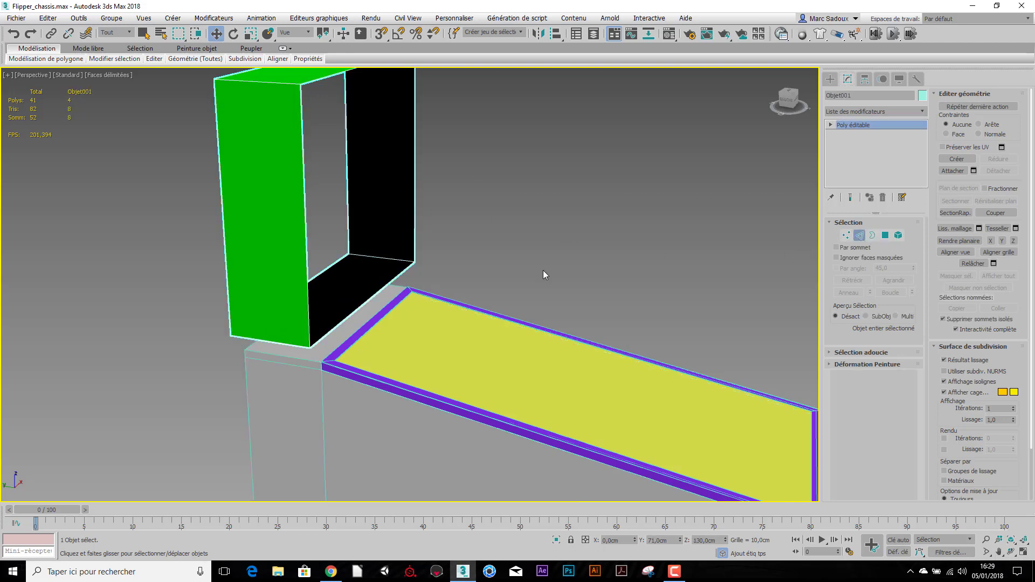
Select the backbox's lower front edge and move it toward the rear to Y 70 cm.
left_click(350, 311)
left_click_drag(347, 298, 323, 292)
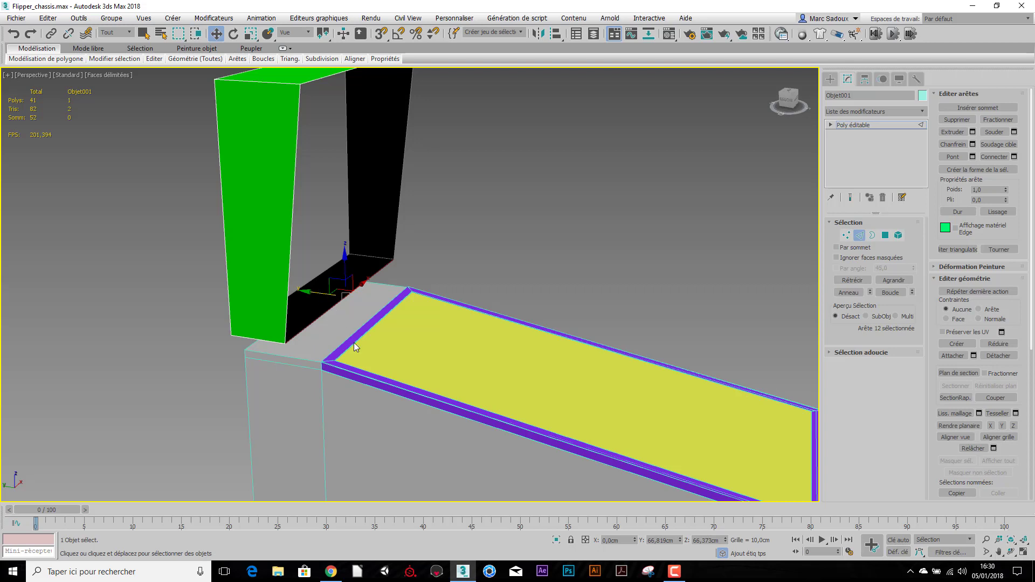
mouse_move(681, 540)
left_mouse_down()
mouse_move(677, 524)
mouse_move(670, 542)
left_mouse_up()
double_click(671, 541)
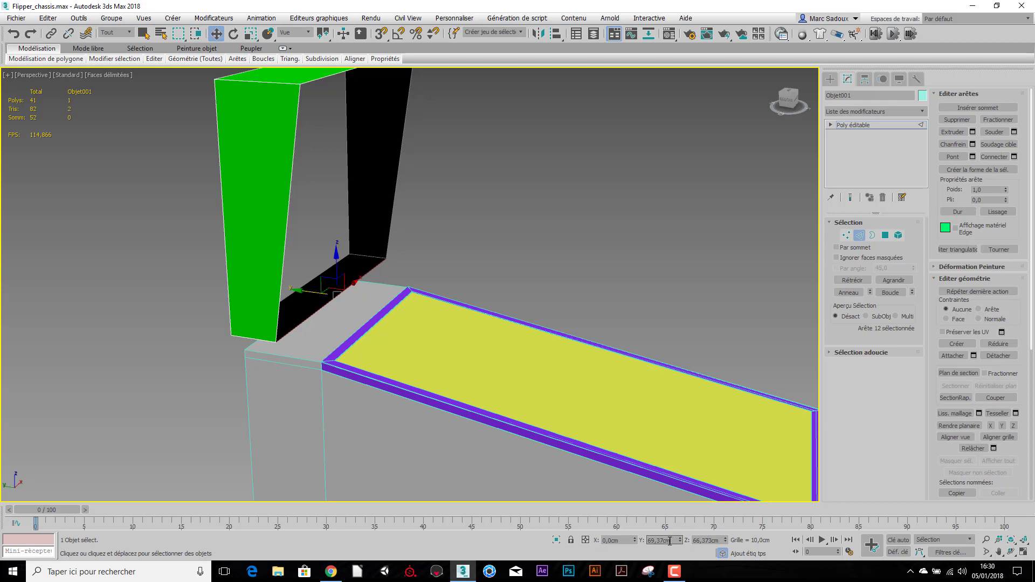
type("70")
key("Return")
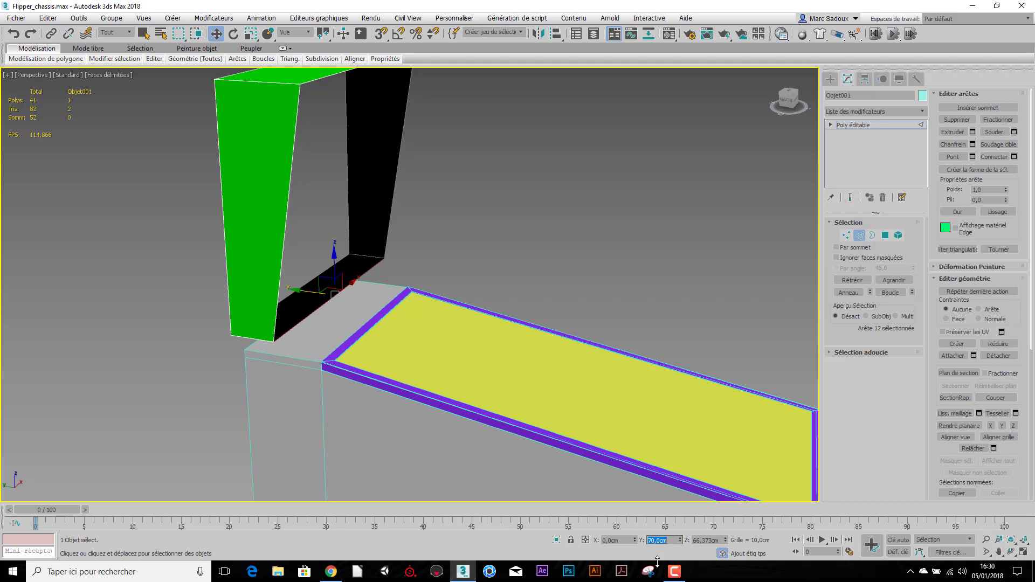
Examine the backbox's slanted front opening up close and check it against the pinball reference photo in Chrome.
middle_click_drag(540, 248, 494, 338)
scroll(439, 241, "up", 3)
middle_click_drag(439, 243, 457, 267, "alt")
scroll(464, 233, "up", 3)
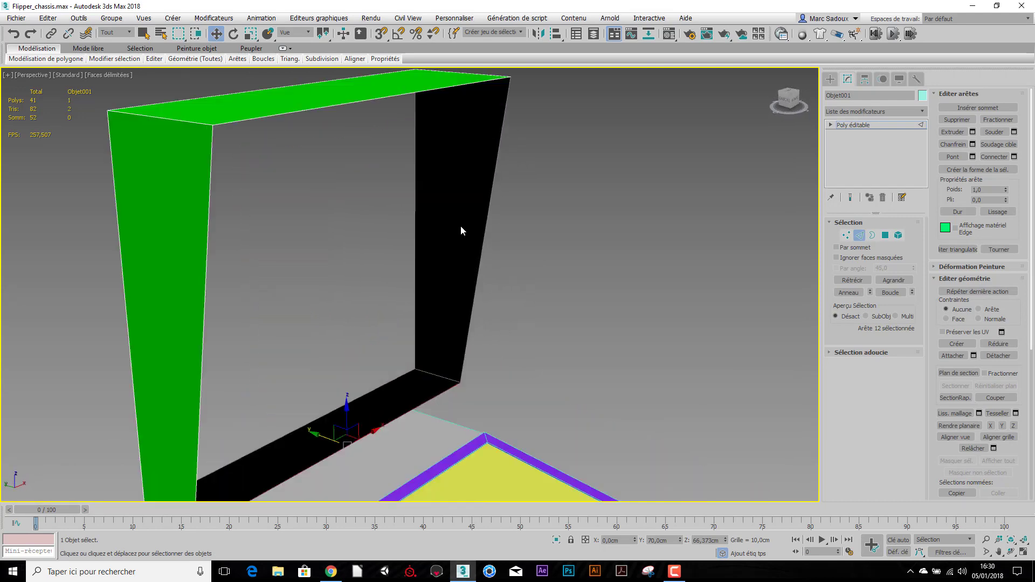
key("alt+Tab")
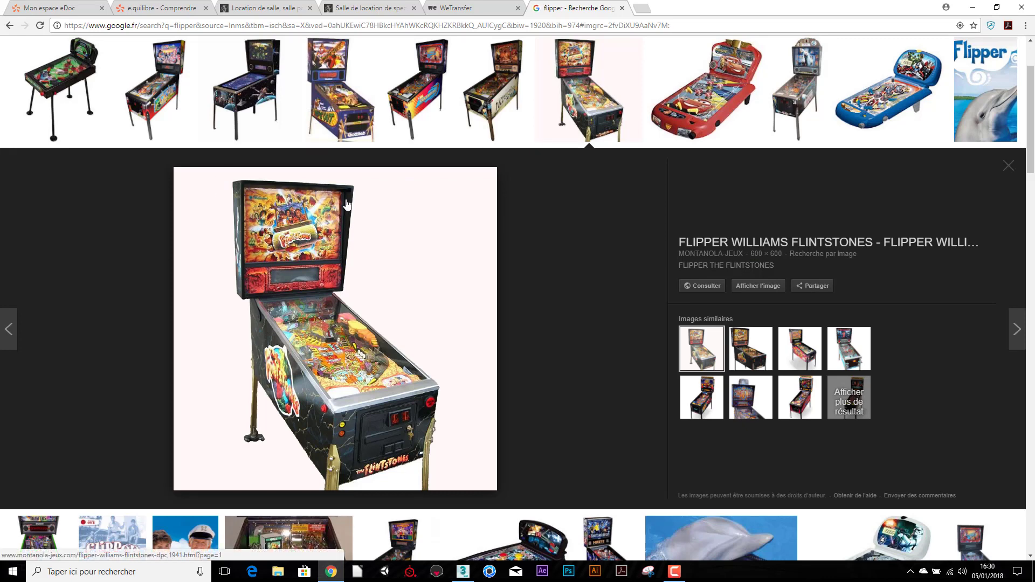
key("alt+Tab")
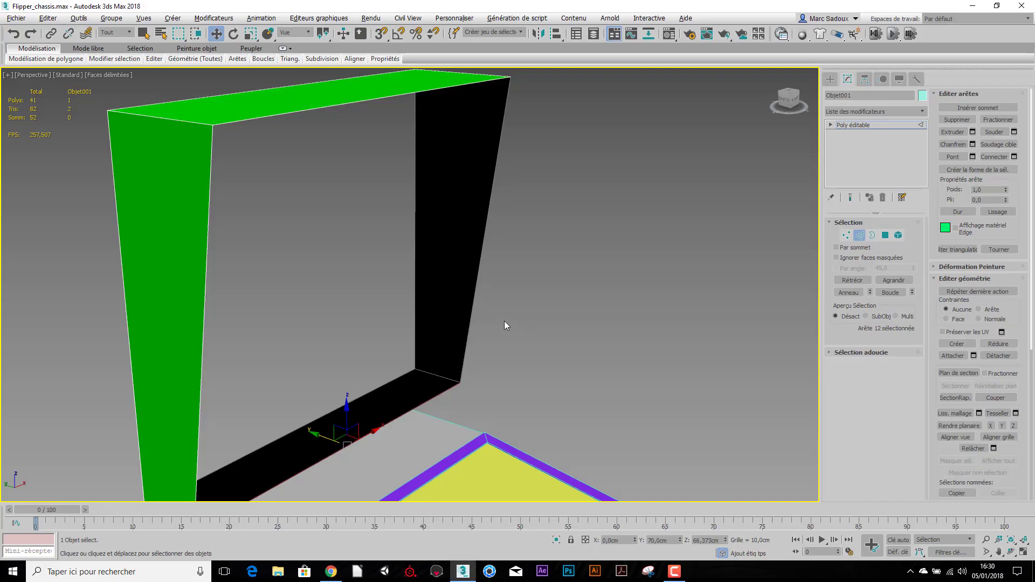
middle_click_drag(516, 276, 554, 248)
scroll(569, 249, "down", 5)
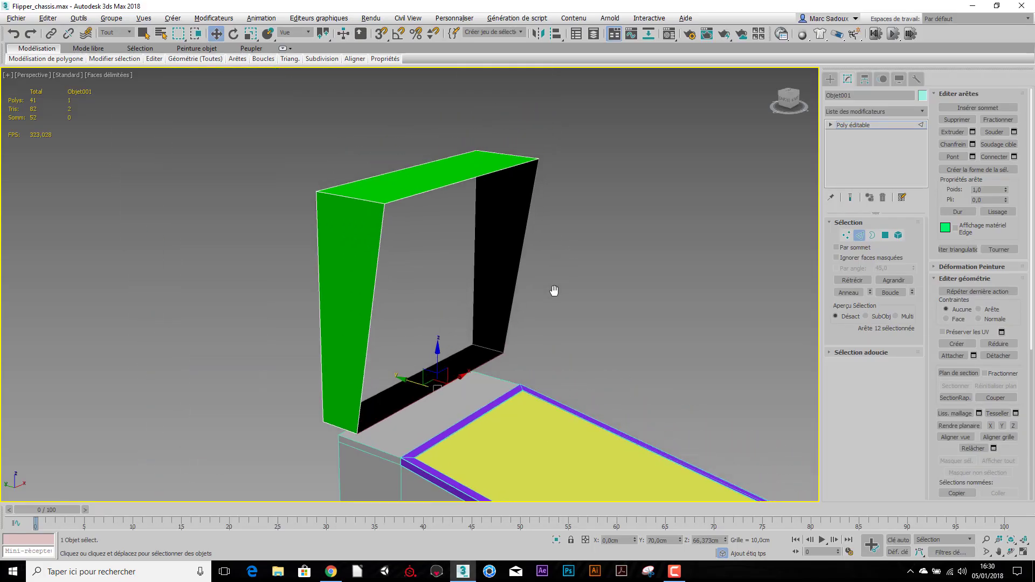
Select the backbox's open front border, rename the object fronton and cap the opening.
left_click(872, 235)
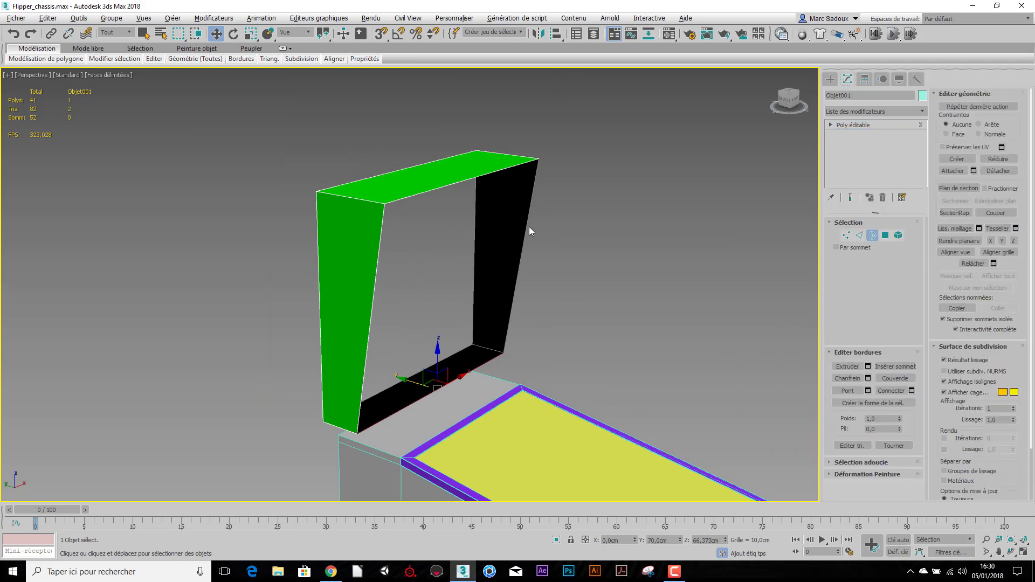
left_click(525, 227)
middle_click_drag(567, 312, 625, 292, "alt")
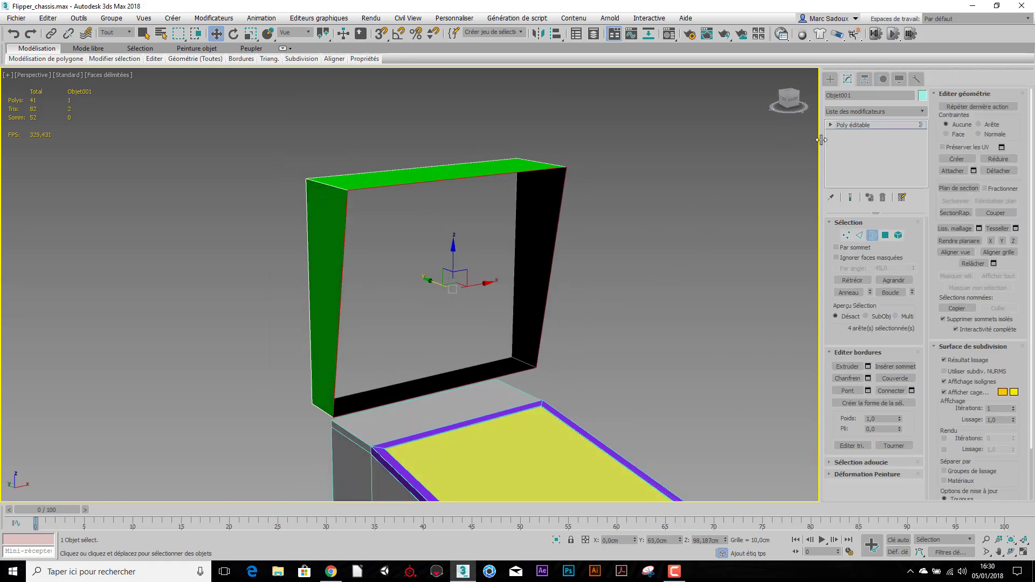
left_click(862, 96)
type("fronton")
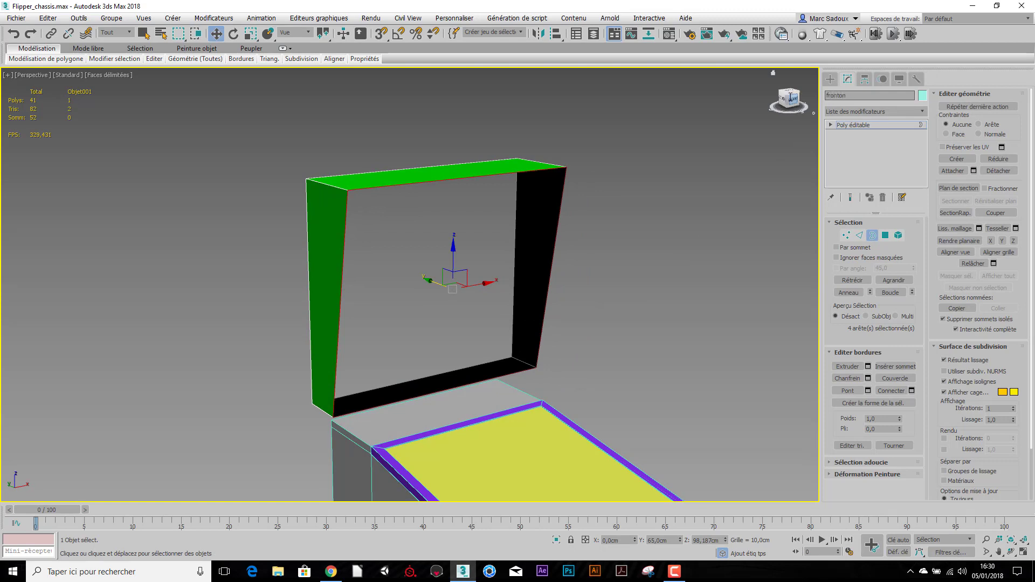
key("Return")
left_click(902, 377)
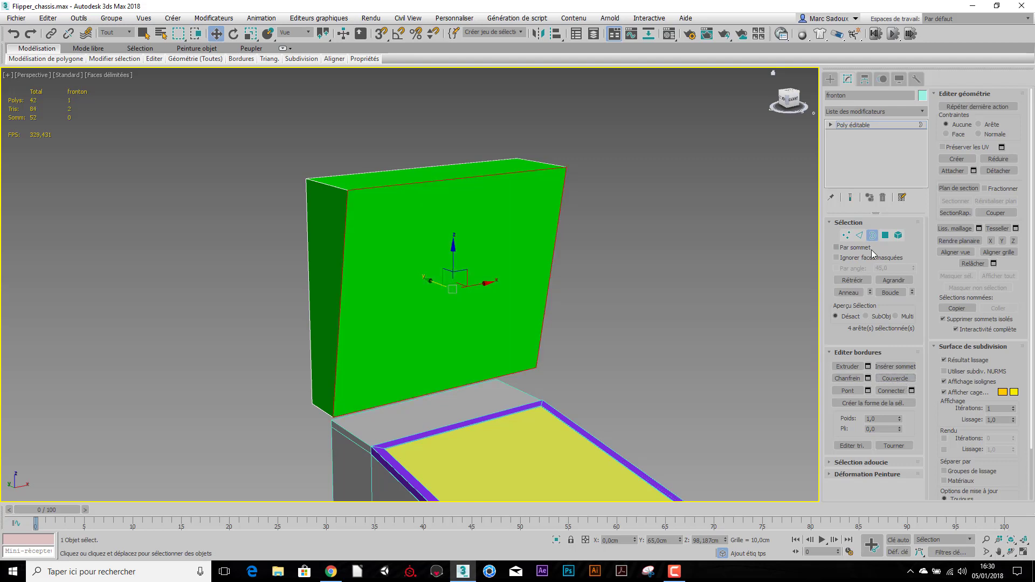
Bevel the backbox's front face with height 0 cm and outline -1.8 cm, checking the frame width against the reference photo in Chrome.
left_click(885, 235)
left_click(479, 302)
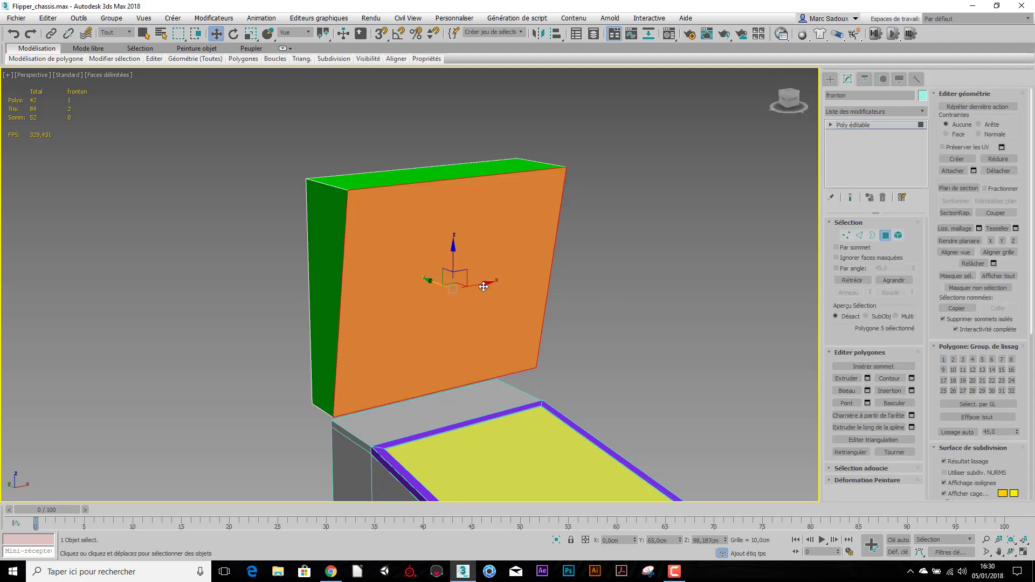
scroll(479, 308, "up", 2)
middle_click_drag(480, 319, 496, 311, "alt")
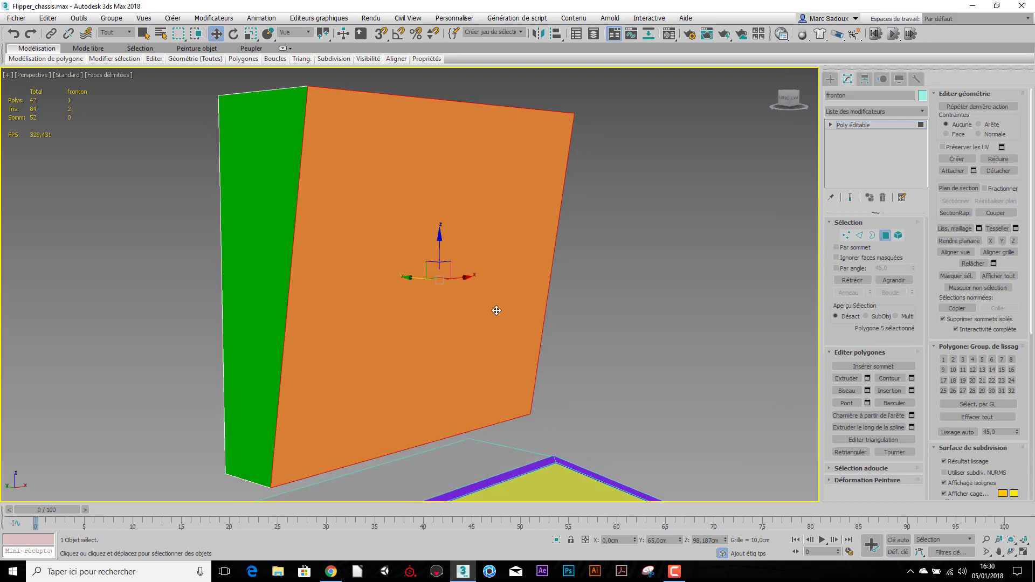
left_click(868, 390)
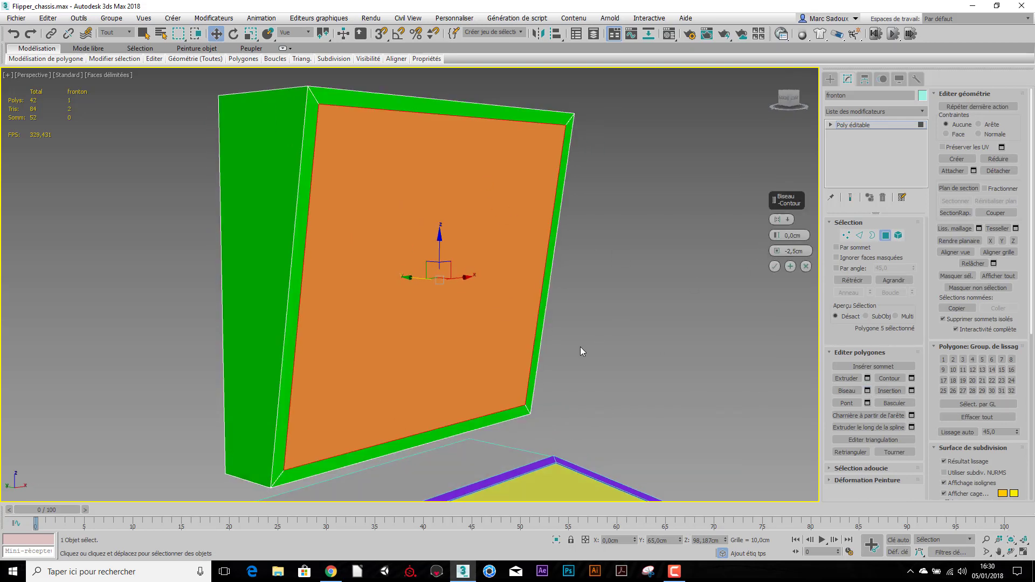
middle_click_drag(580, 347, 452, 289, "alt")
scroll(552, 360, "down", 3)
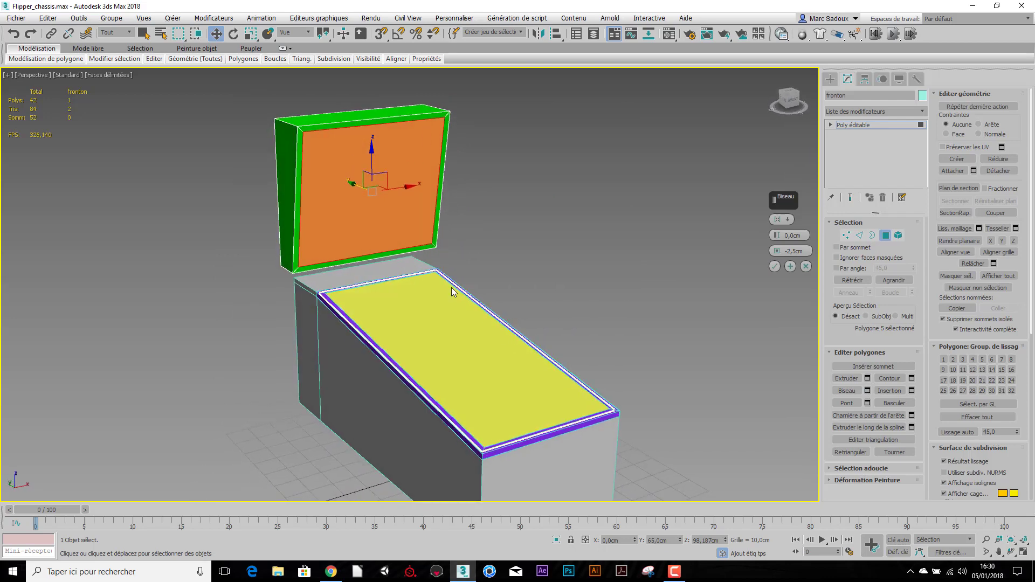
key("alt+Tab")
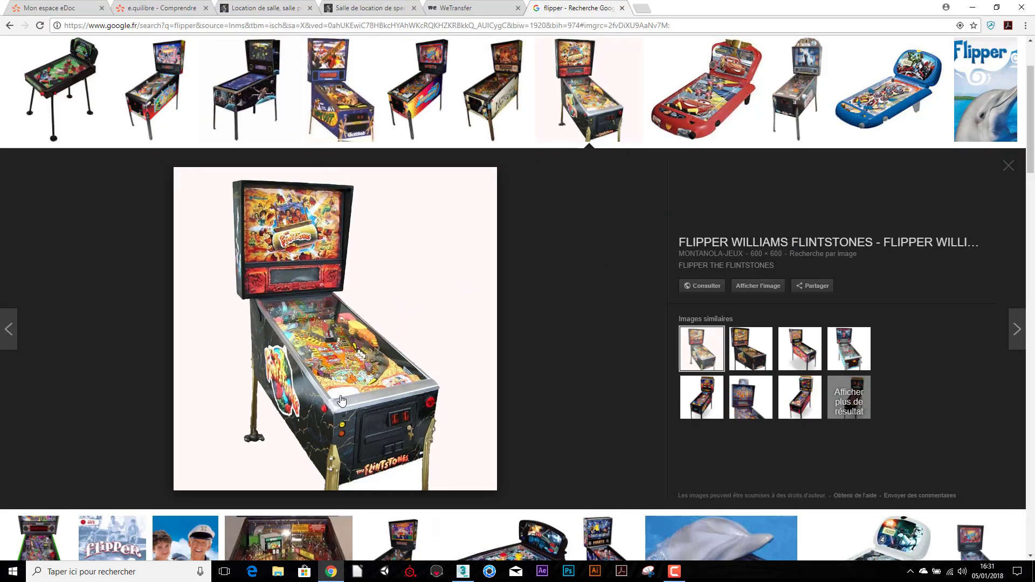
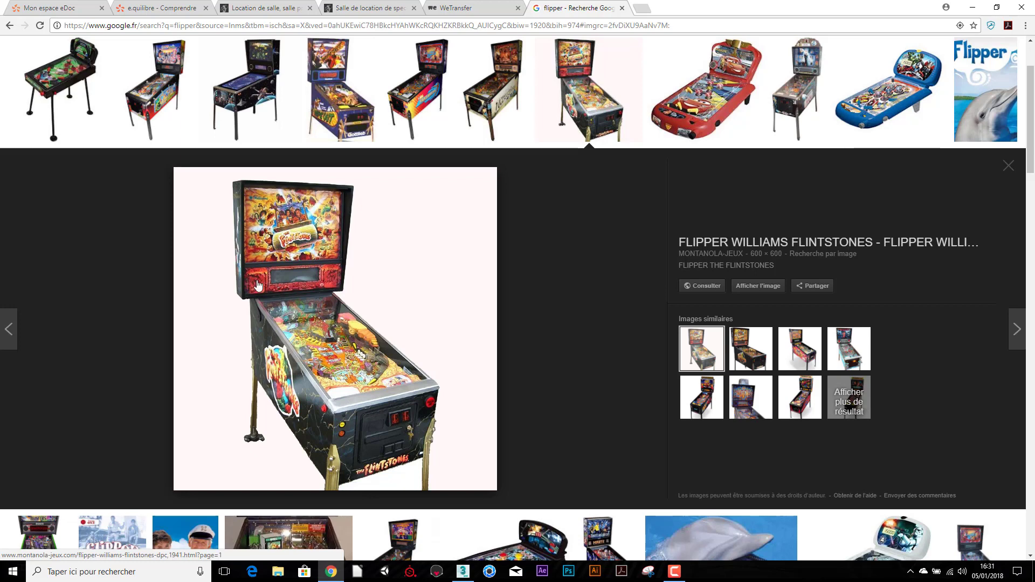
key("alt+Tab")
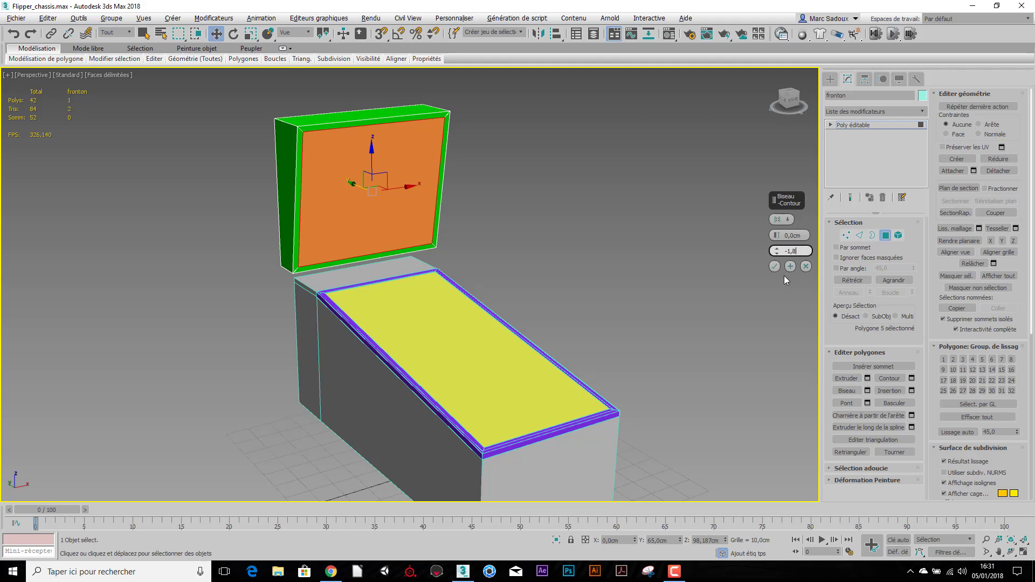
type("8")
key("Return")
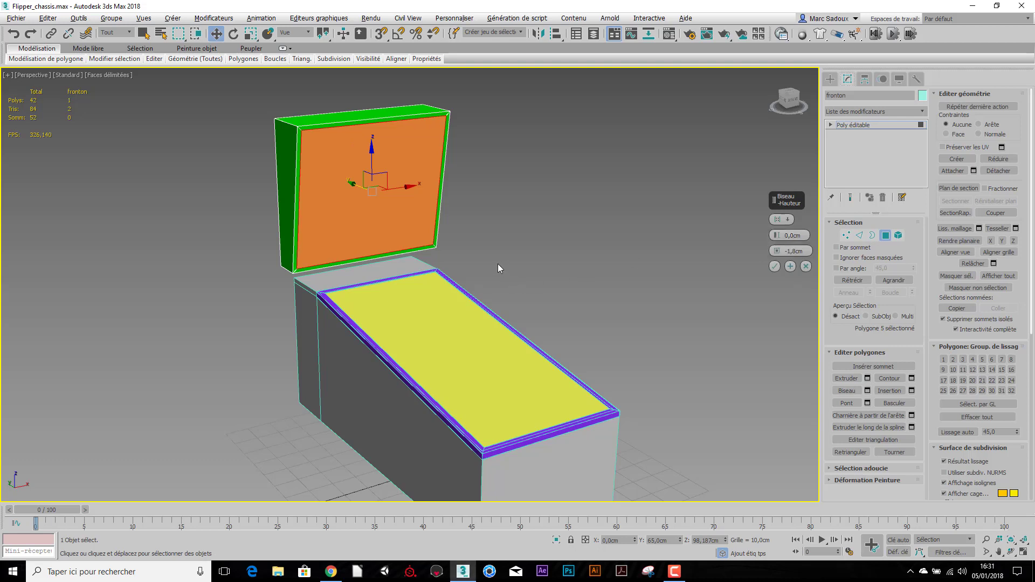
left_click(775, 267)
Extrude the backbox's inset front face with a height of 0 cm, previewing an inward depth before resetting it.
scroll(483, 253, "up", 5)
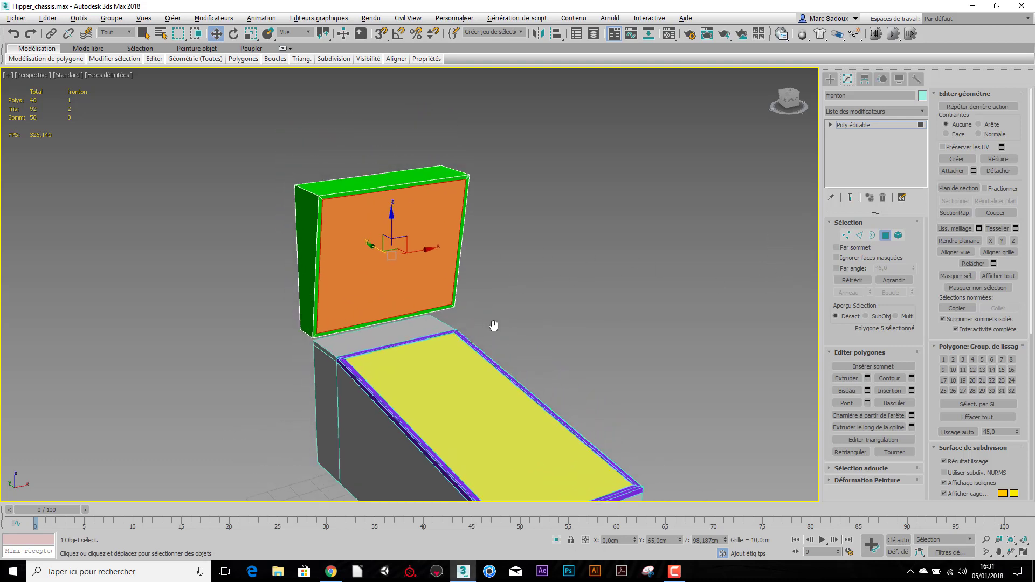
middle_click_drag(481, 314, 528, 305, "alt")
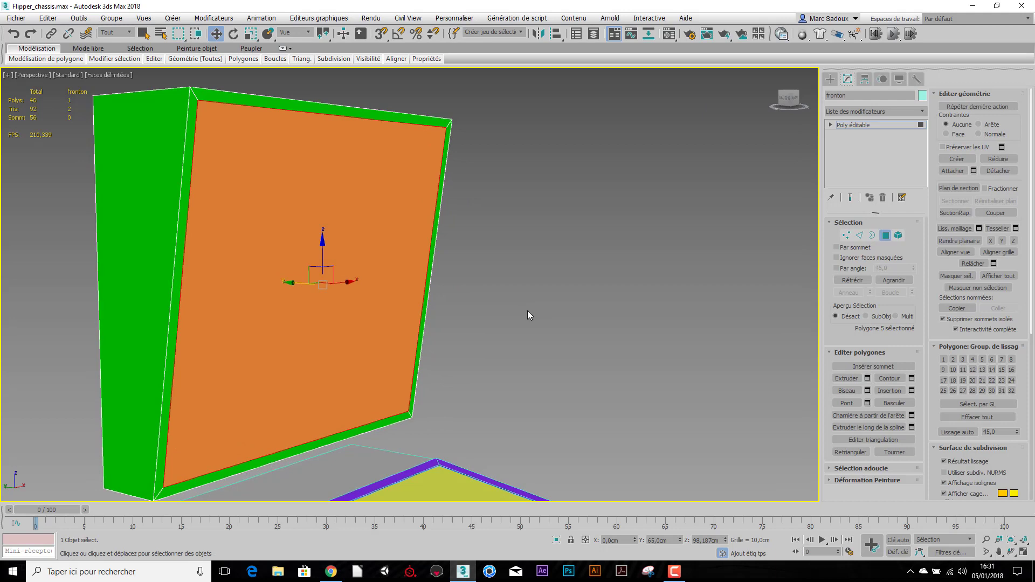
left_click(867, 379)
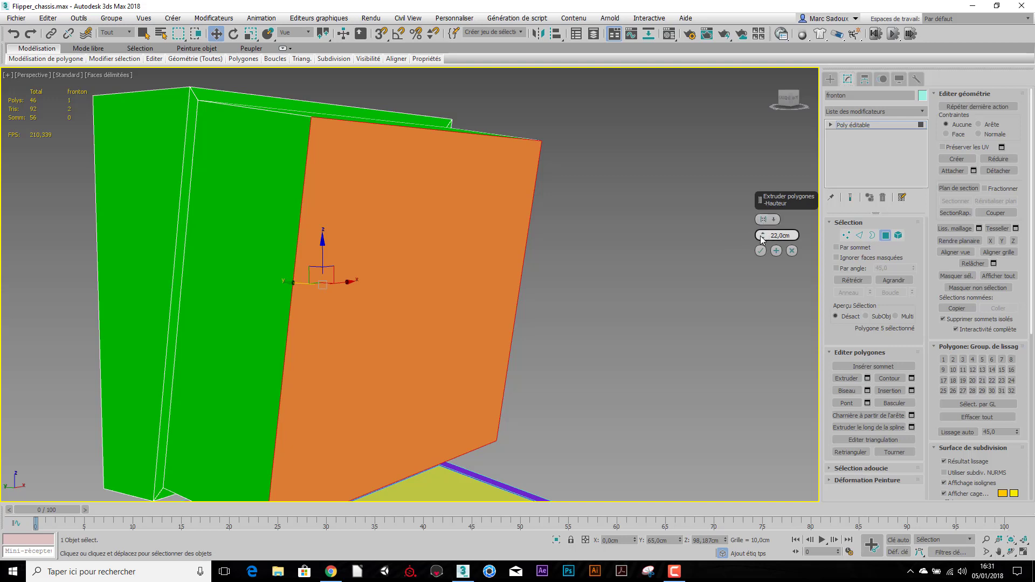
right_click(762, 235)
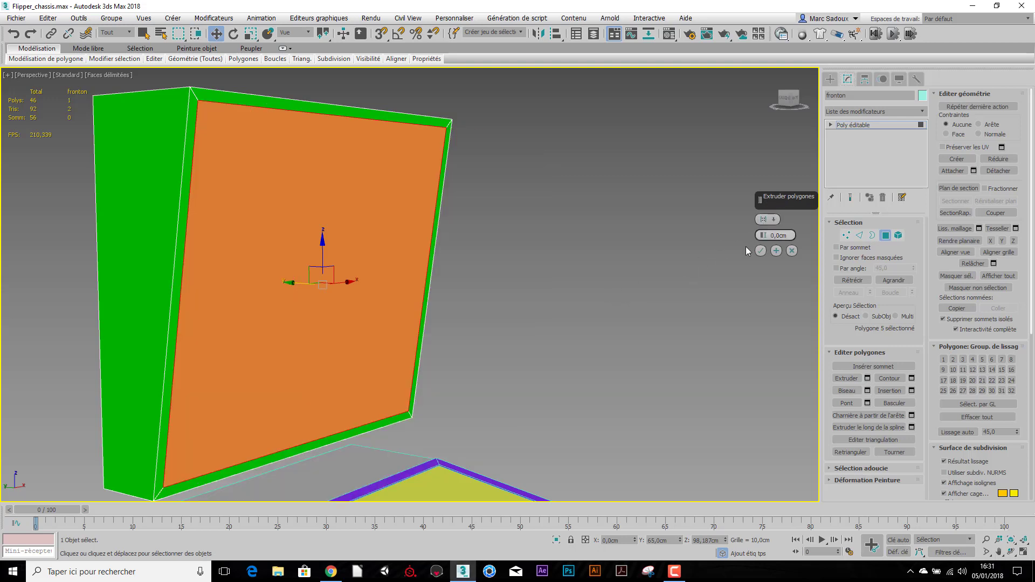
left_click_drag(764, 238, 763, 268)
middle_click_drag(342, 411, 376, 412, "alt")
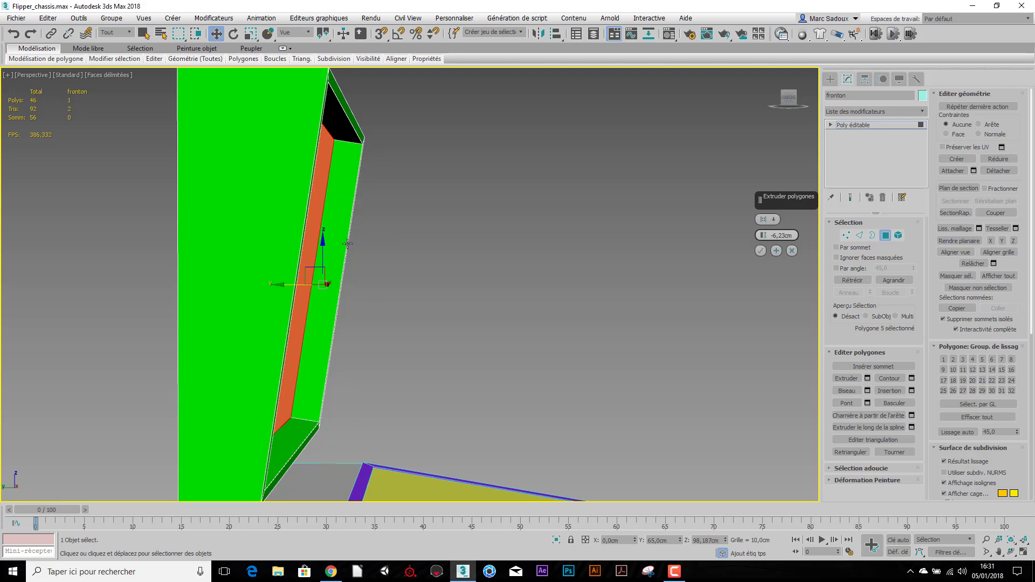
middle_click_drag(372, 265, 484, 261, "alt")
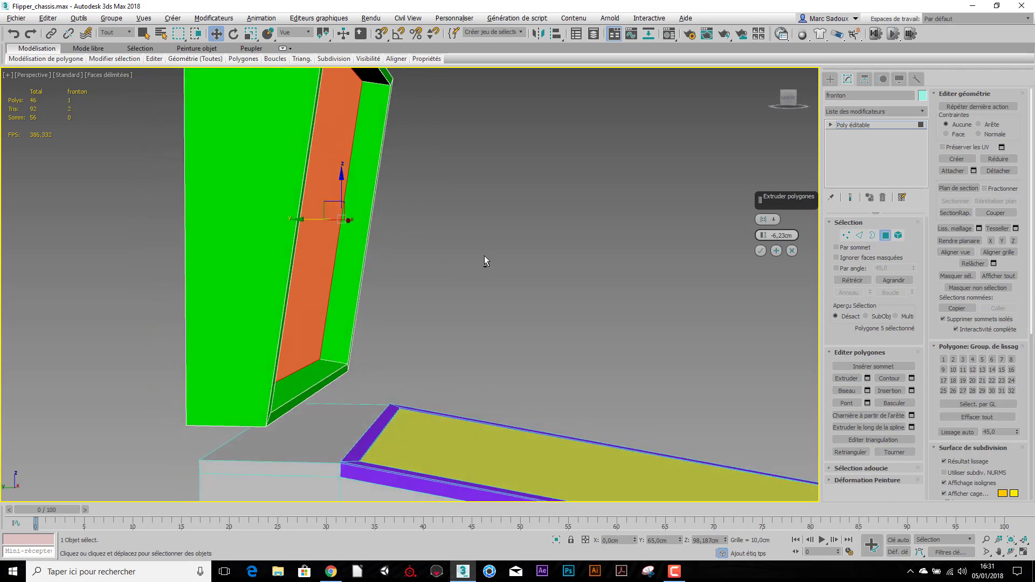
right_click(763, 238)
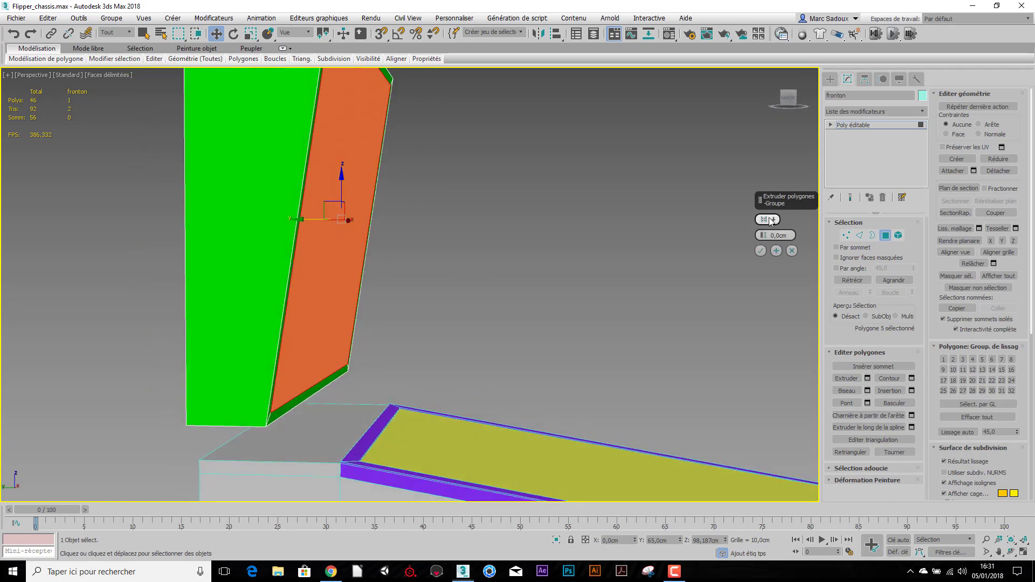
left_click(761, 251)
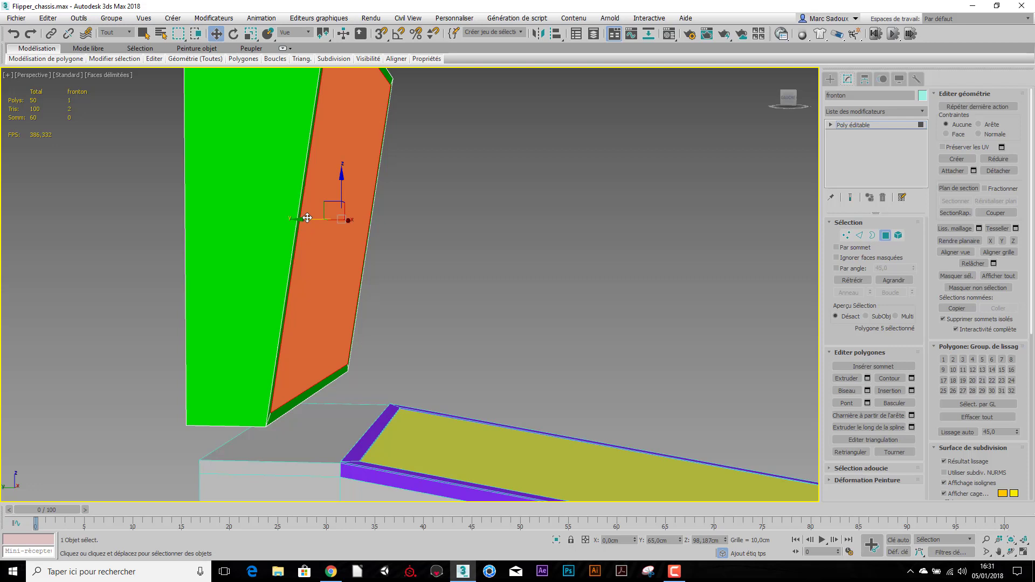
Move the extruded front face back inside the backbox to about Y 72.25 cm and make it planar along Y.
left_click_drag(310, 220, 272, 223)
scroll(378, 338, "down", 3)
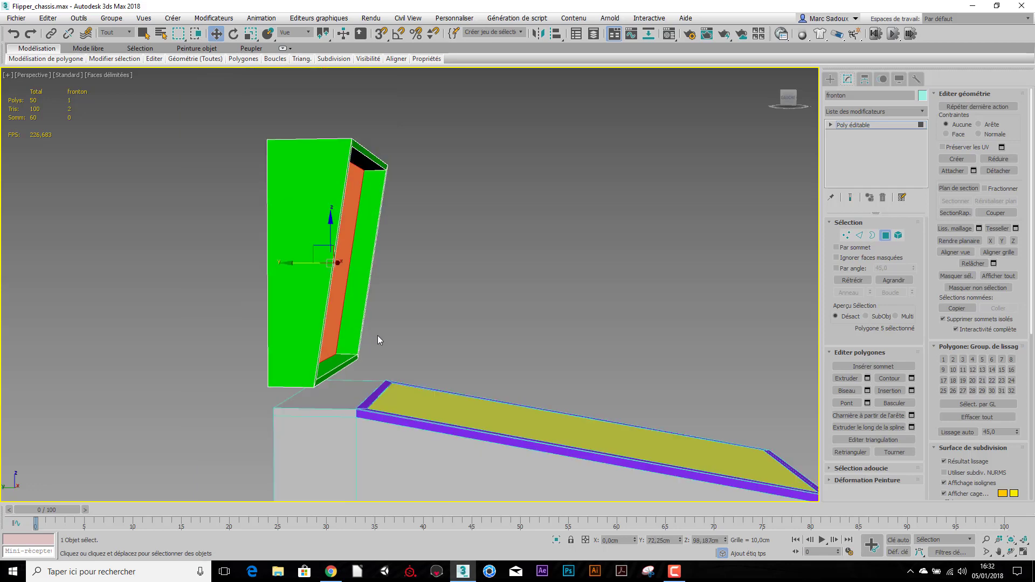
middle_click_drag(423, 316, 401, 336, "alt")
middle_click_drag(440, 324, 471, 160, "alt")
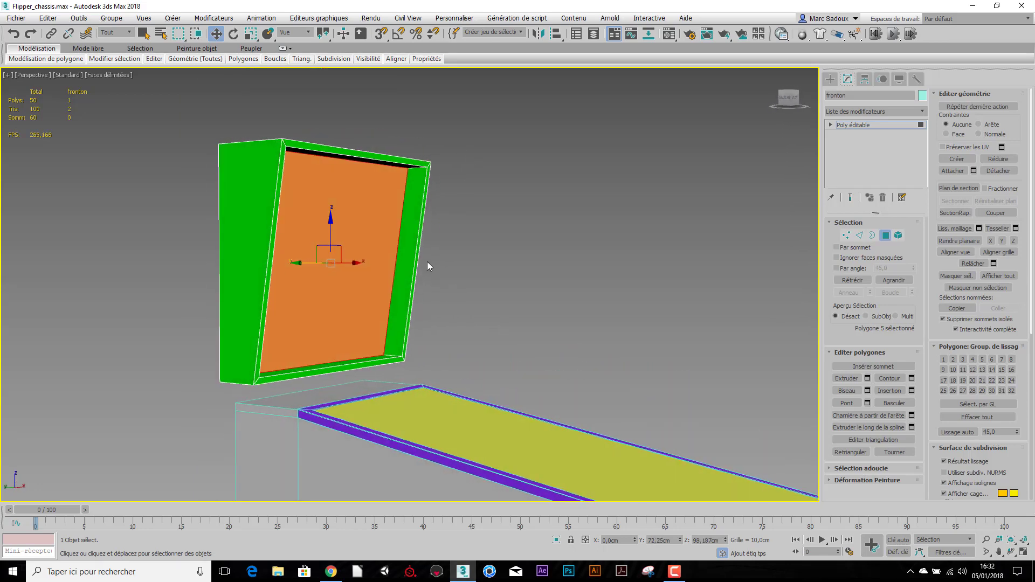
middle_click_drag(460, 266, 473, 275, "alt")
scroll(472, 275, "up", 3)
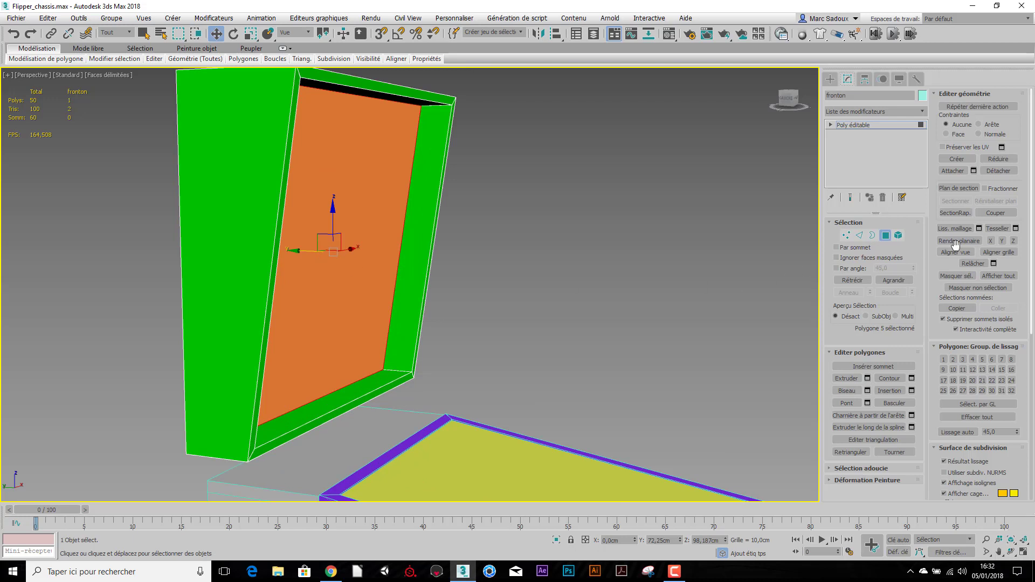
left_click(1002, 242)
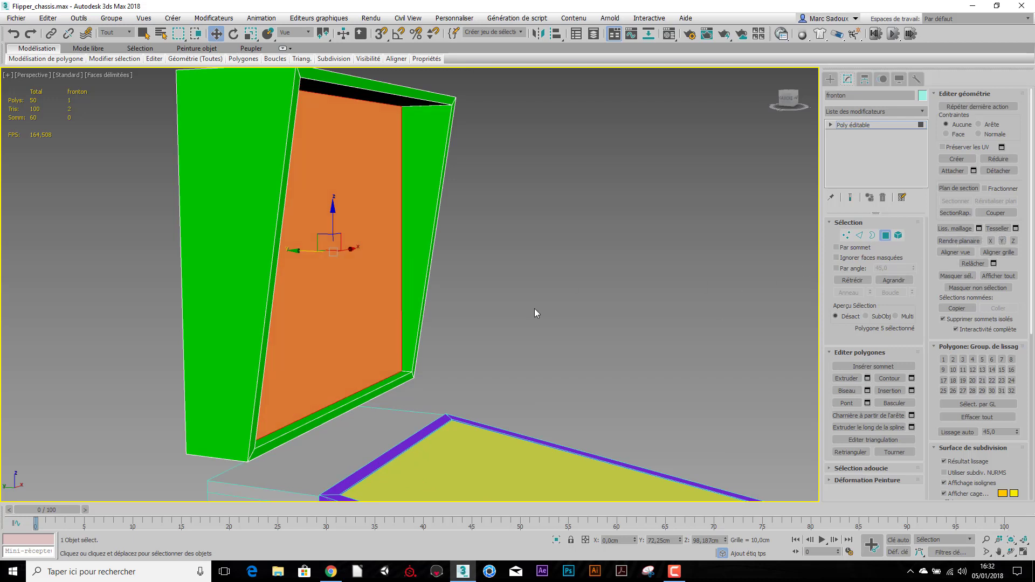
Push the recessed vertical face deeper into the backbox along Y, to about Y 76.5 cm.
mouse_move(535, 313)
middle_mouse_down("alt")
mouse_move(559, 248)
mouse_move(577, 254)
mouse_move(541, 324)
middle_mouse_up("alt")
left_click_drag(337, 250, 332, 250)
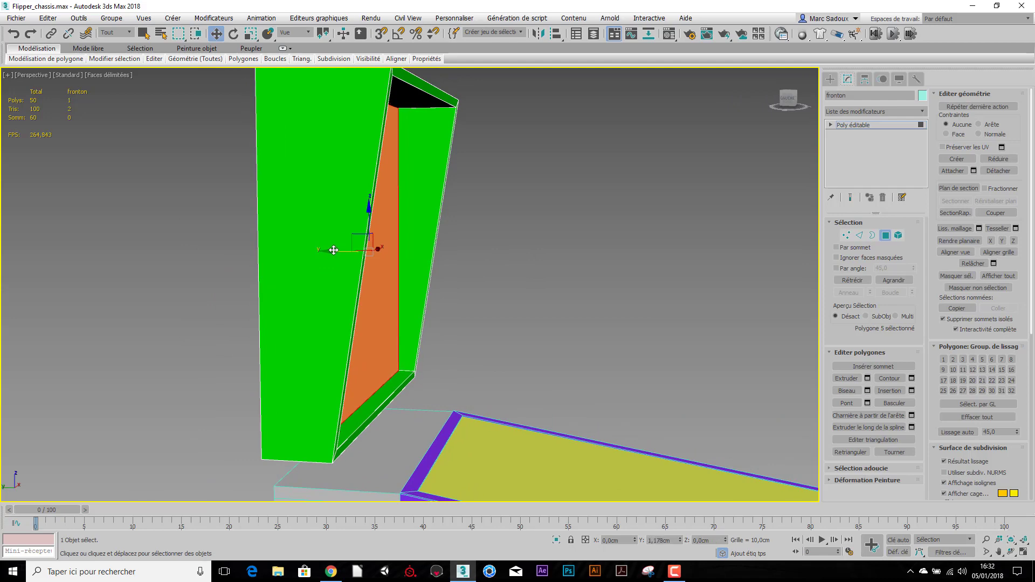
scroll(514, 303, "down", 3)
middle_click_drag(587, 324, 399, 270, "alt")
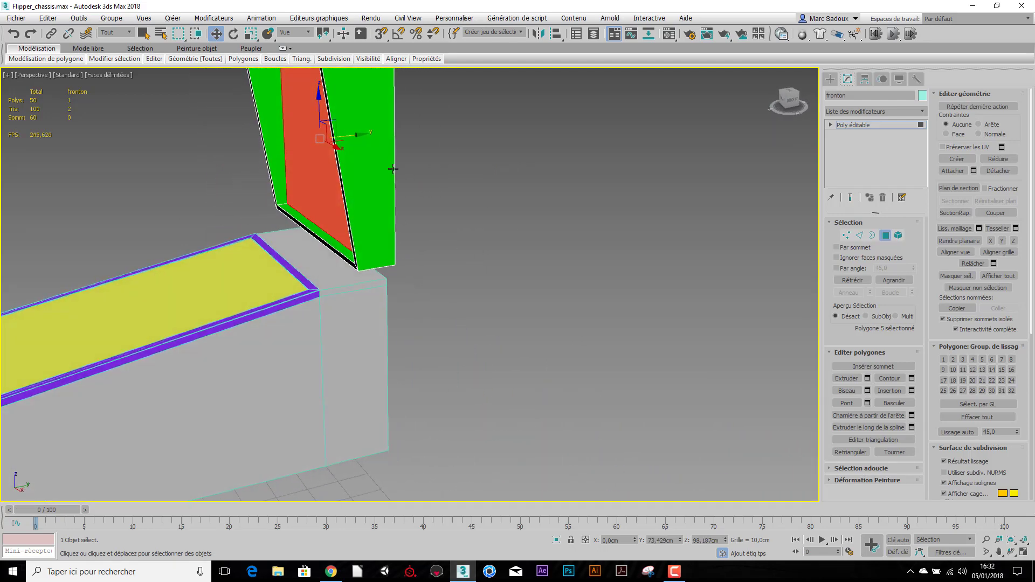
left_click_drag(352, 136, 361, 139)
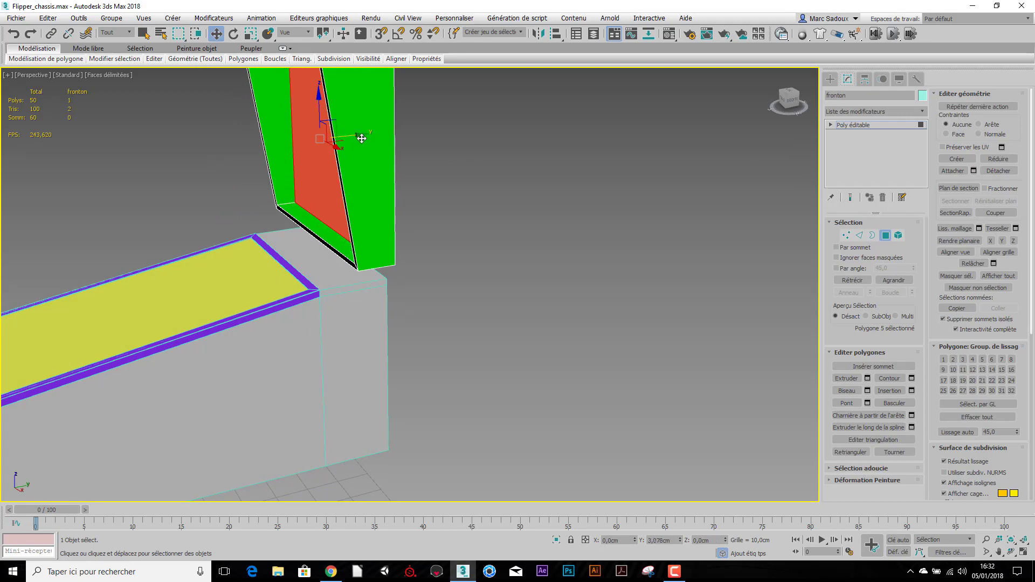
middle_click_drag(425, 297, 583, 380, "alt")
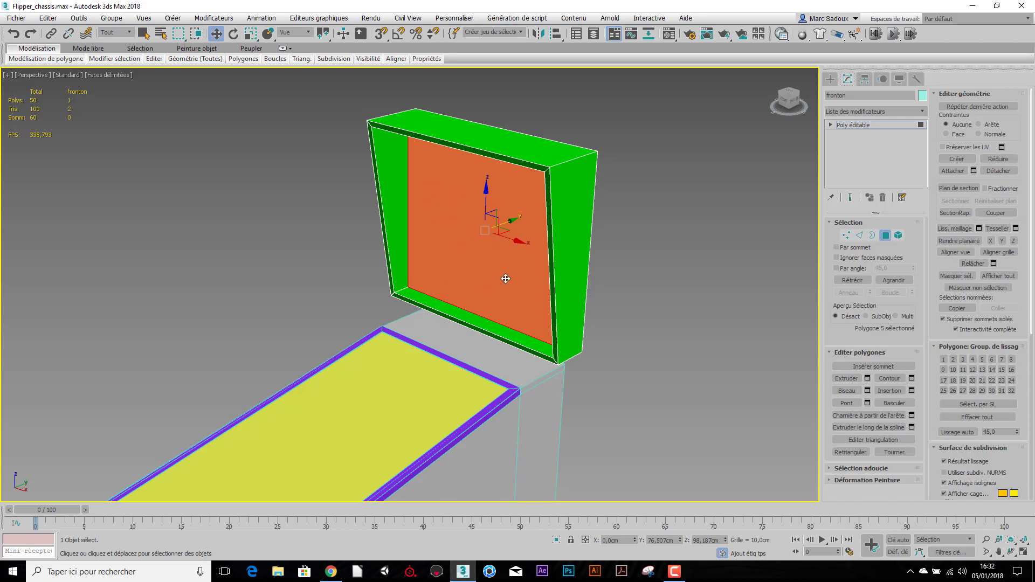
Detach the recessed front face as an element within the fronton object.
left_click(998, 171)
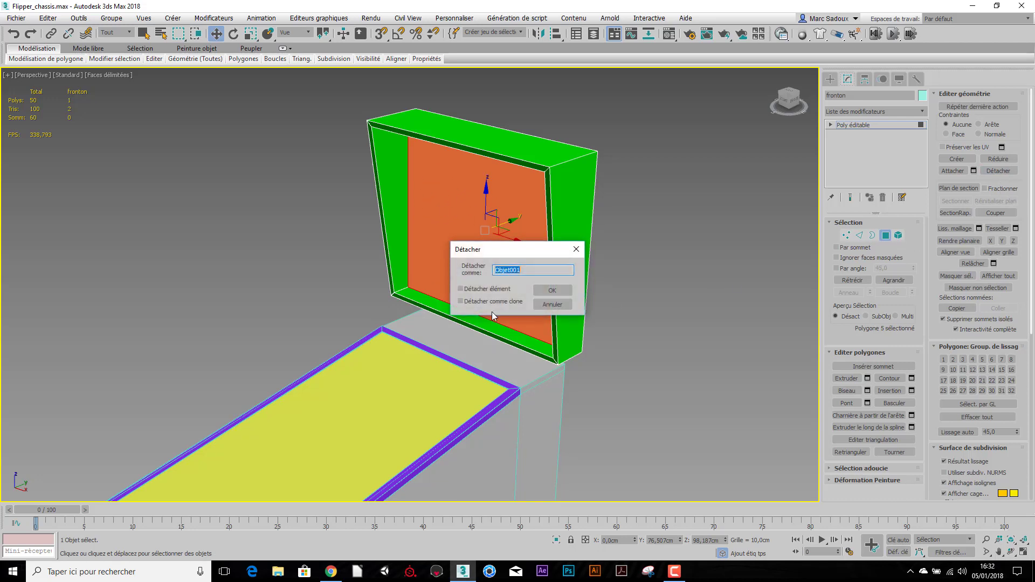
left_click(461, 289)
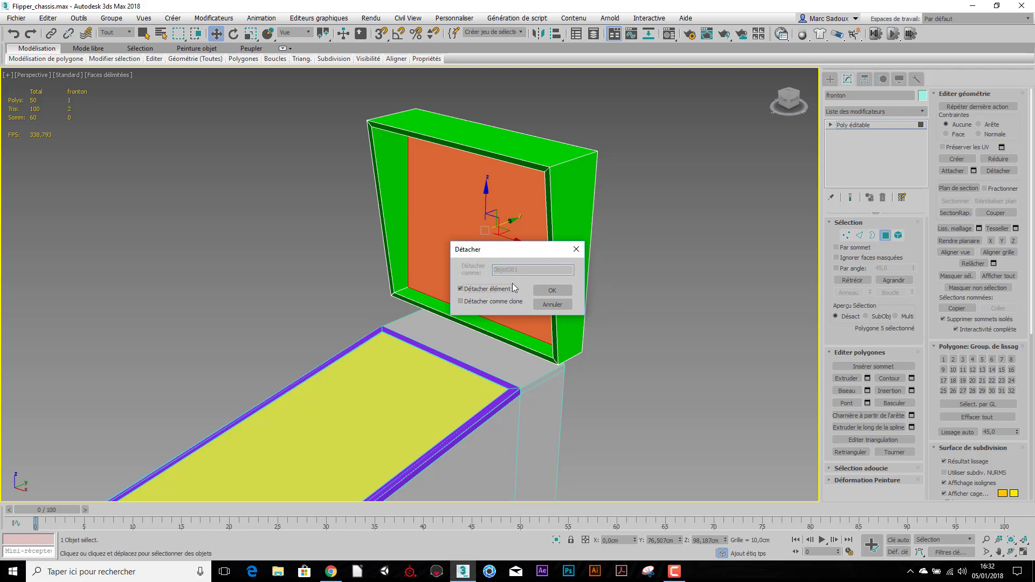
left_click(551, 290)
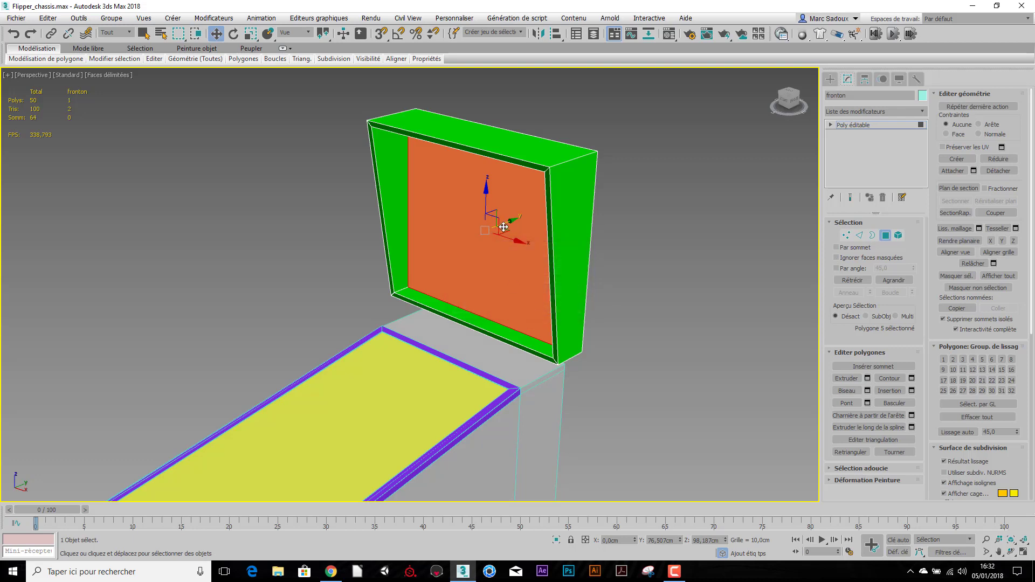
Move the detached front panel of the backbox forward along Y, to about Y 72.4 cm.
left_click_drag(509, 221, 439, 242)
scroll(411, 266, "up", 5)
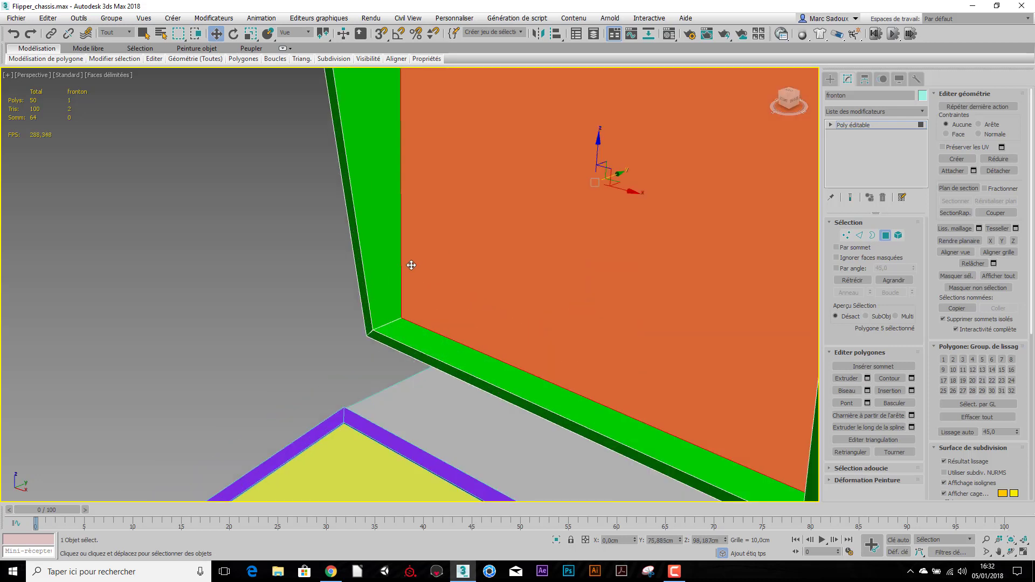
middle_click_drag(411, 266, 334, 393)
left_click_drag(507, 296, 488, 305)
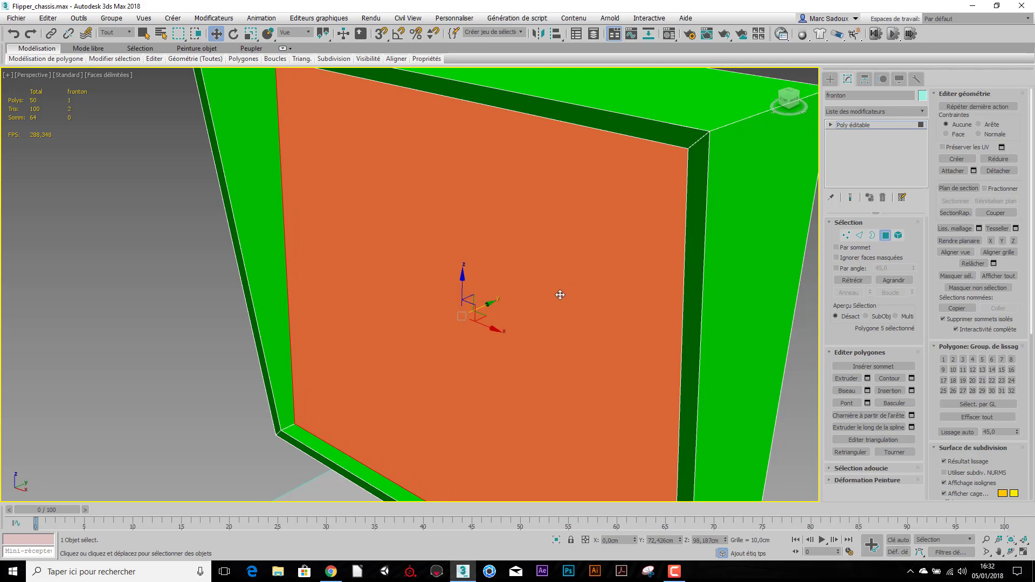
scroll(560, 296, "down", 6)
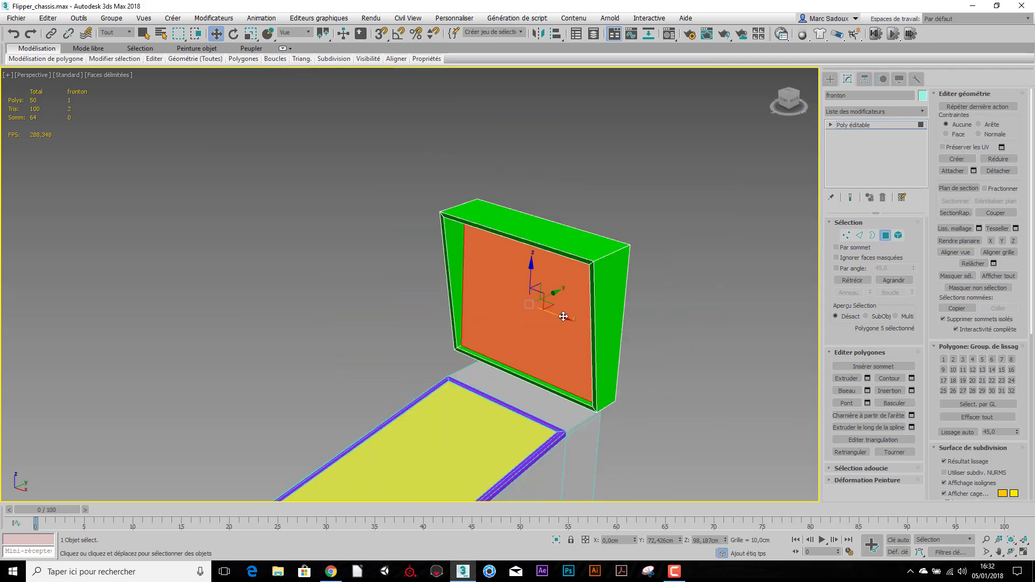
Leave polygon editing on the backbox and select the glass-cover rim object (couvre_vitre).
middle_click_drag(578, 344, 531, 220)
middle_click_drag(503, 353, 291, 251, "alt")
scroll(575, 407, "up", 6)
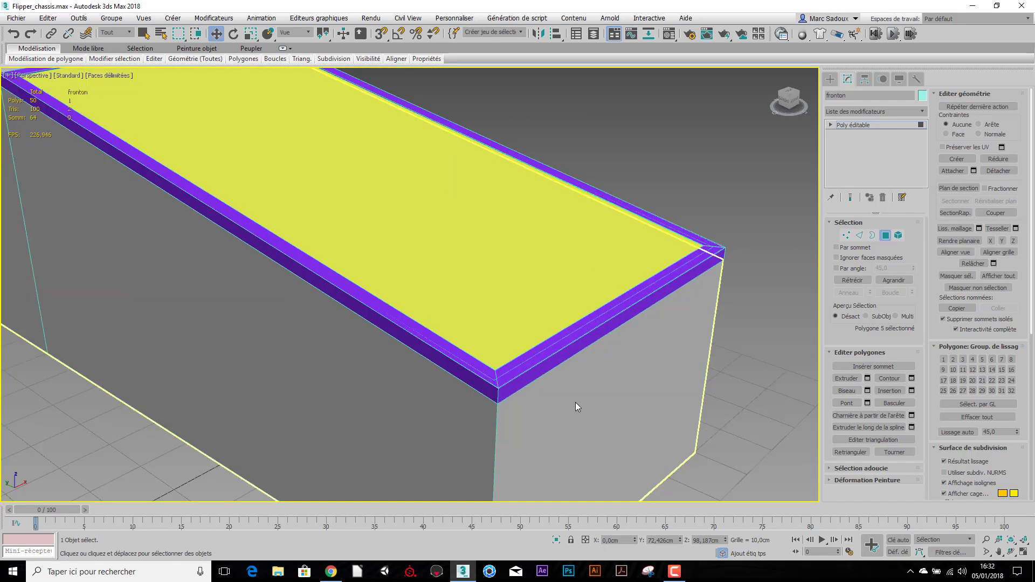
middle_click_drag(561, 390, 619, 280, "alt")
scroll(619, 281, "up", 4)
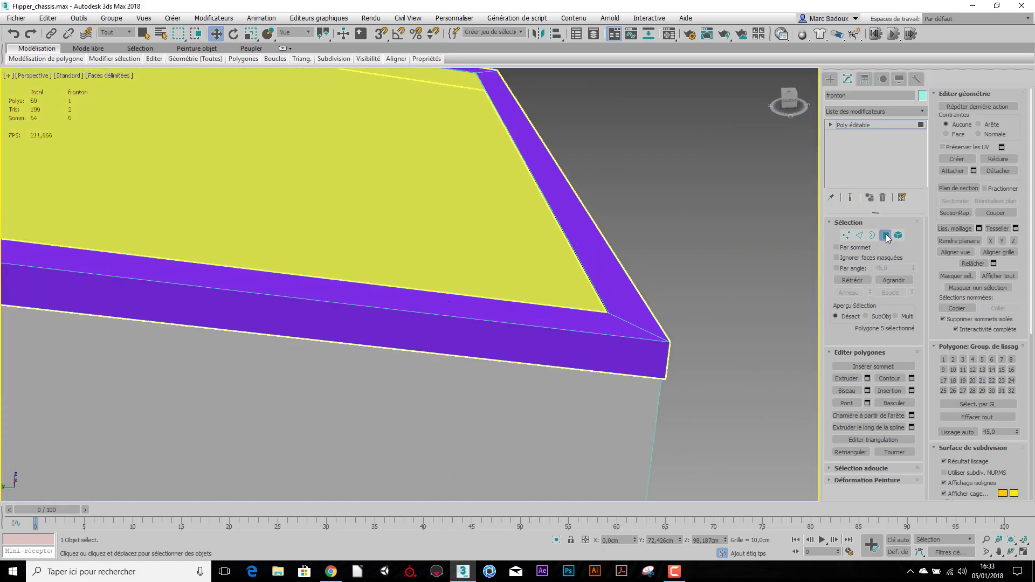
left_click(886, 236)
left_click(617, 326)
middle_click_drag(617, 326, 648, 398)
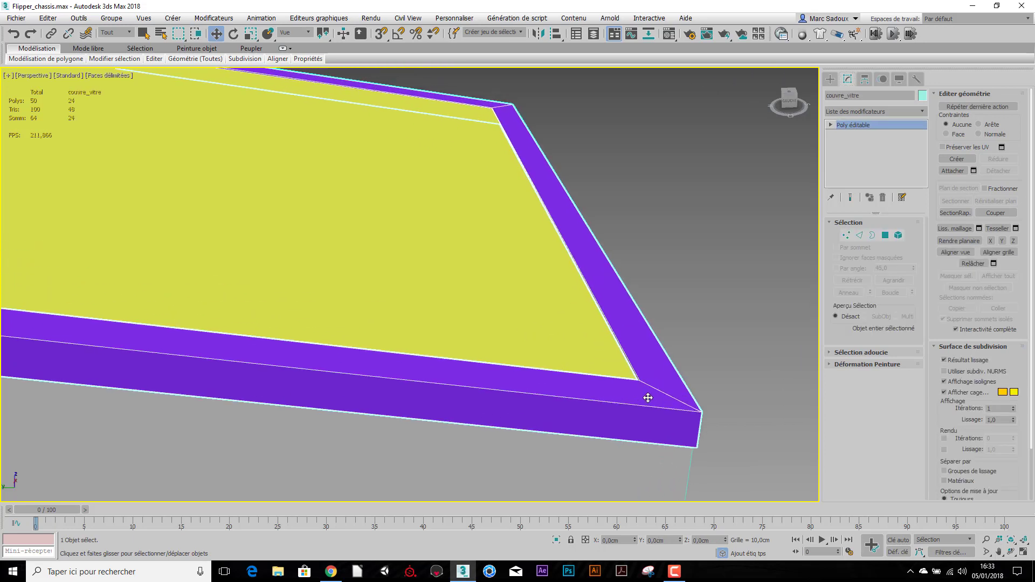
Widen the rim's front end by moving its inner face in the Local coordinate system along local Z, to about Y -52.98 cm, Z 41.2 cm.
left_click(885, 235)
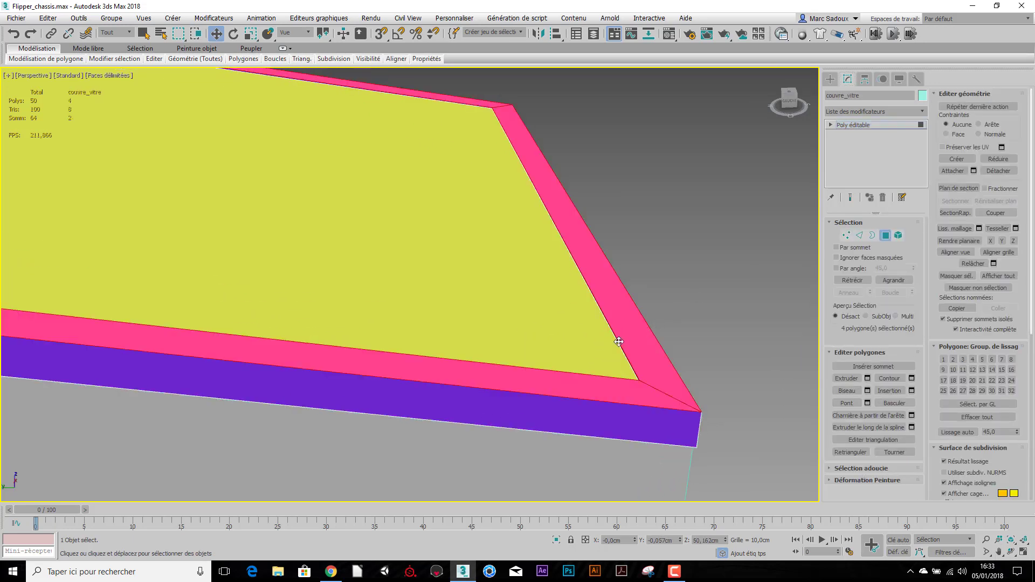
left_click(617, 341)
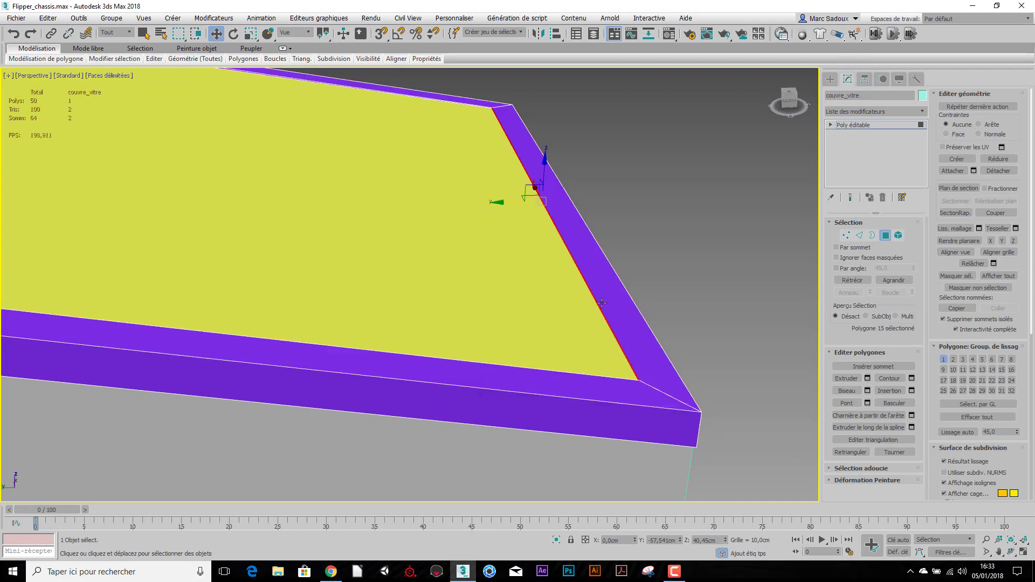
middle_click_drag(568, 311, 518, 245, "alt")
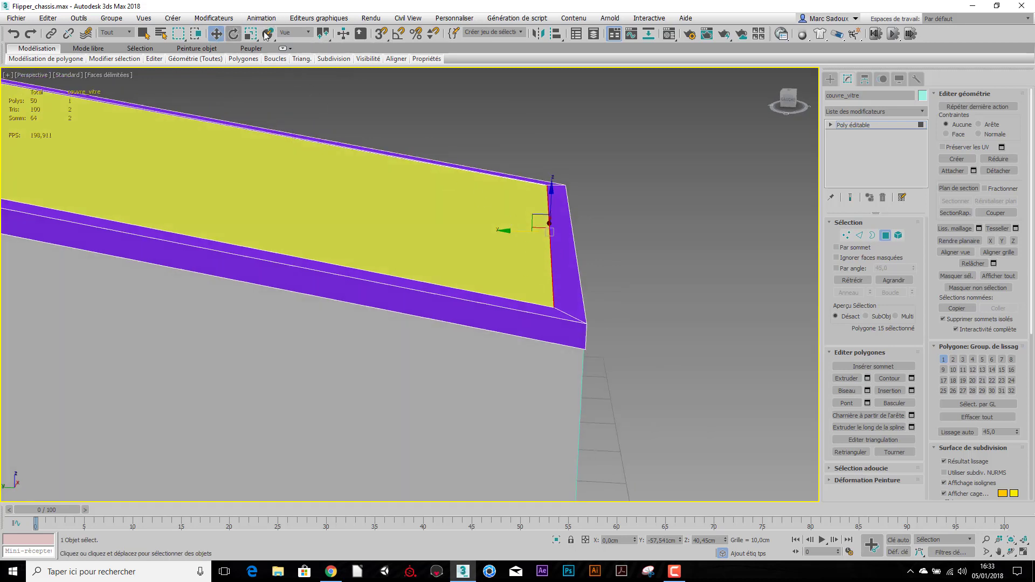
left_click(284, 35)
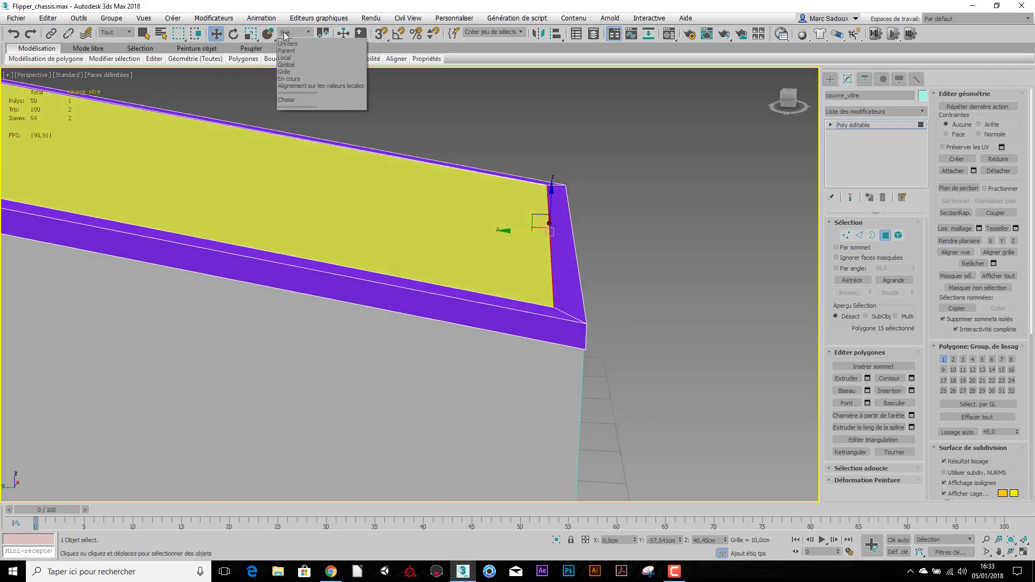
left_click(287, 69)
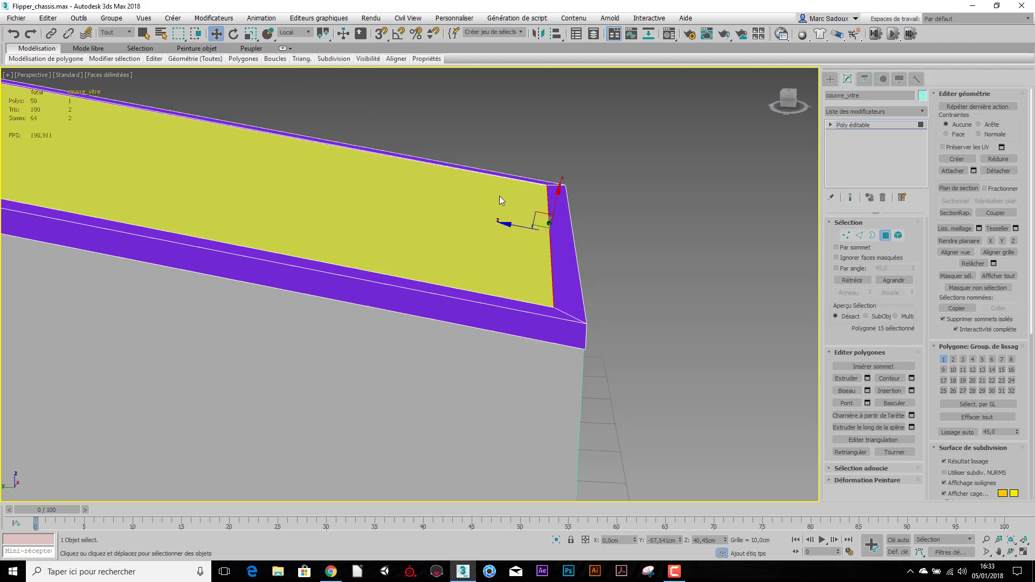
left_click_drag(513, 225, 470, 220)
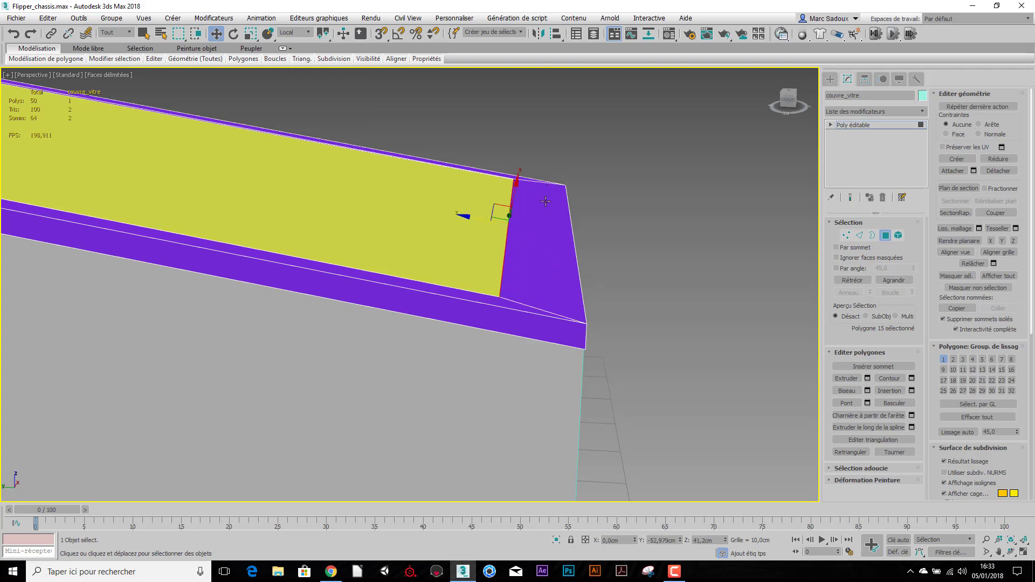
Examine the widened front end of the rim, selecting its outer and inner faces, and leave polygon editing.
scroll(507, 241, "up", 3)
mouse_move(507, 243)
middle_mouse_down("alt")
mouse_move(536, 246)
mouse_move(489, 238)
middle_mouse_up("alt")
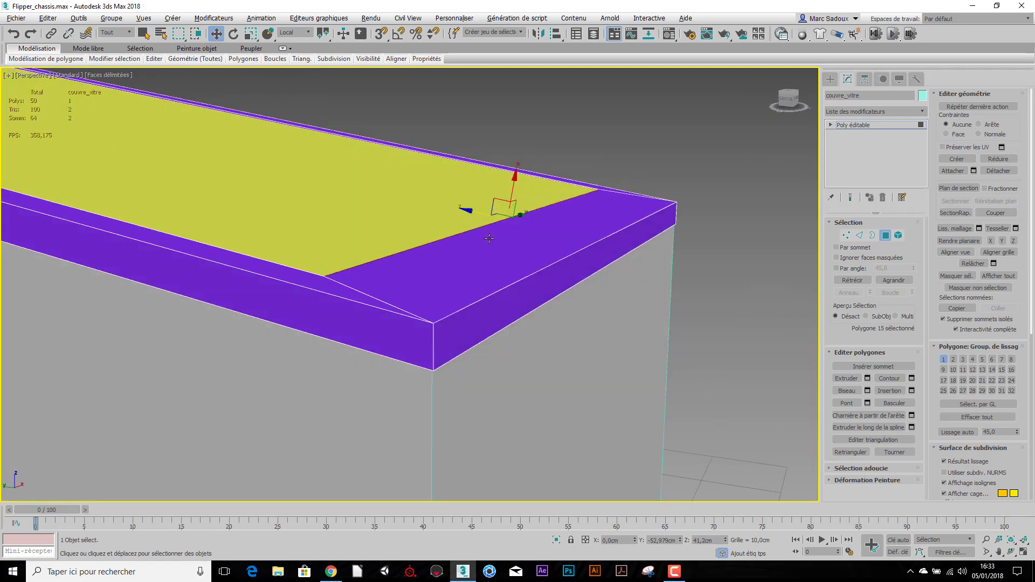
left_click(553, 285)
middle_click_drag(553, 284, 608, 312, "alt")
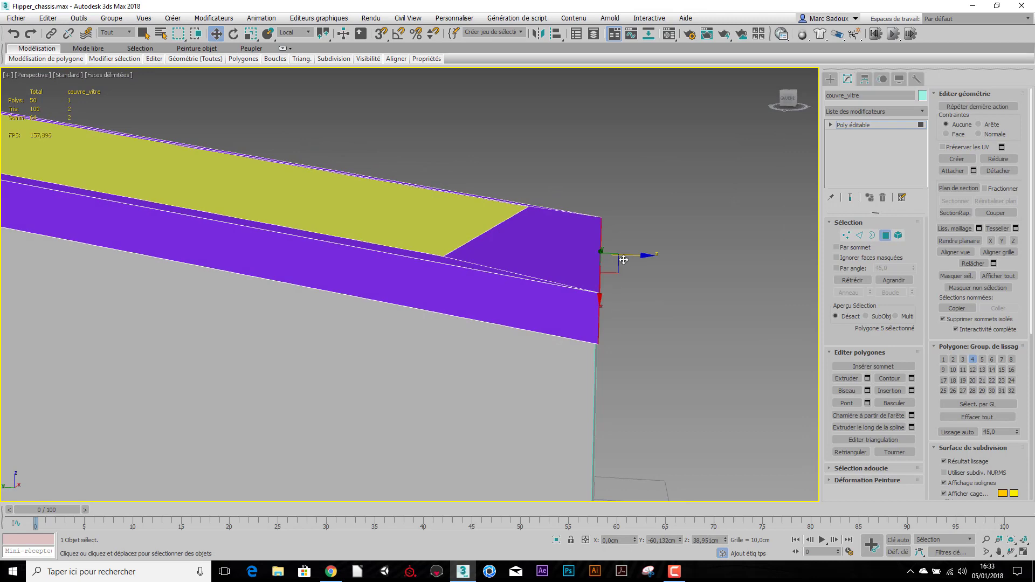
middle_click_drag(624, 260, 574, 285, "alt")
left_click(580, 250)
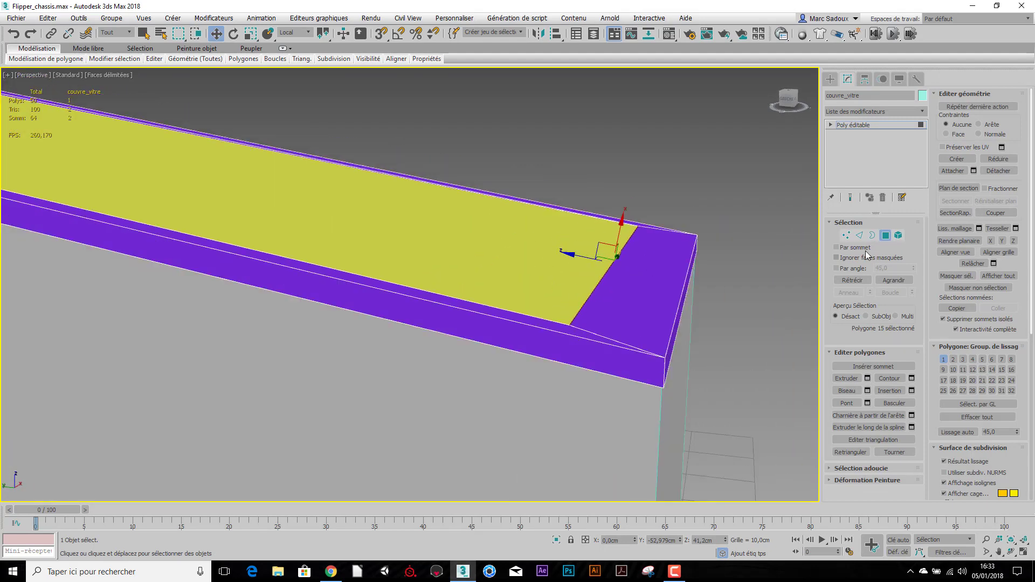
left_click(886, 236)
Try lowering the glass panel (vitre) to about Z 49.38 cm and check how it sits in the rim's corners.
scroll(557, 275, "down", 2)
middle_click_drag(558, 275, 549, 295, "alt")
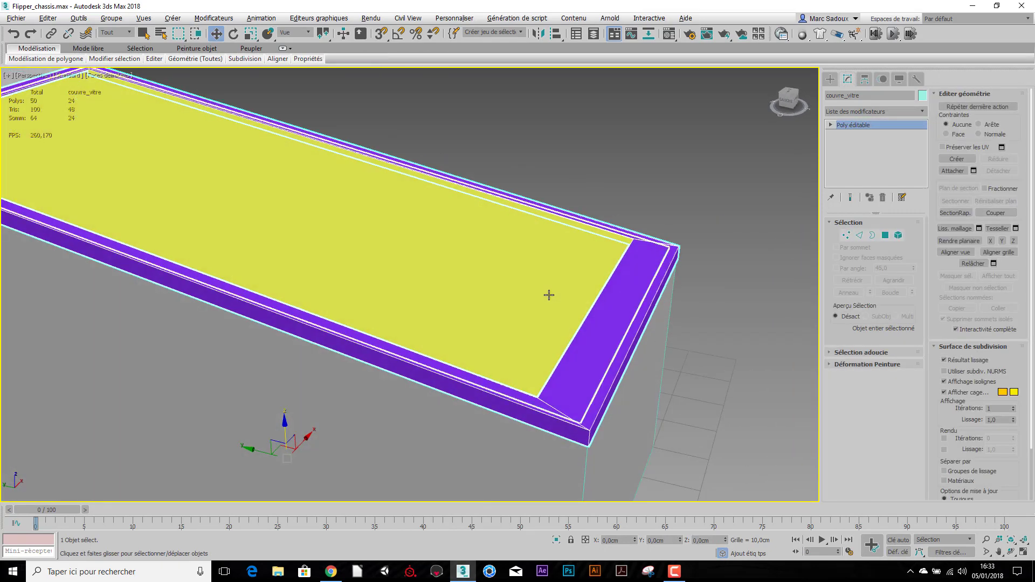
left_click(543, 282)
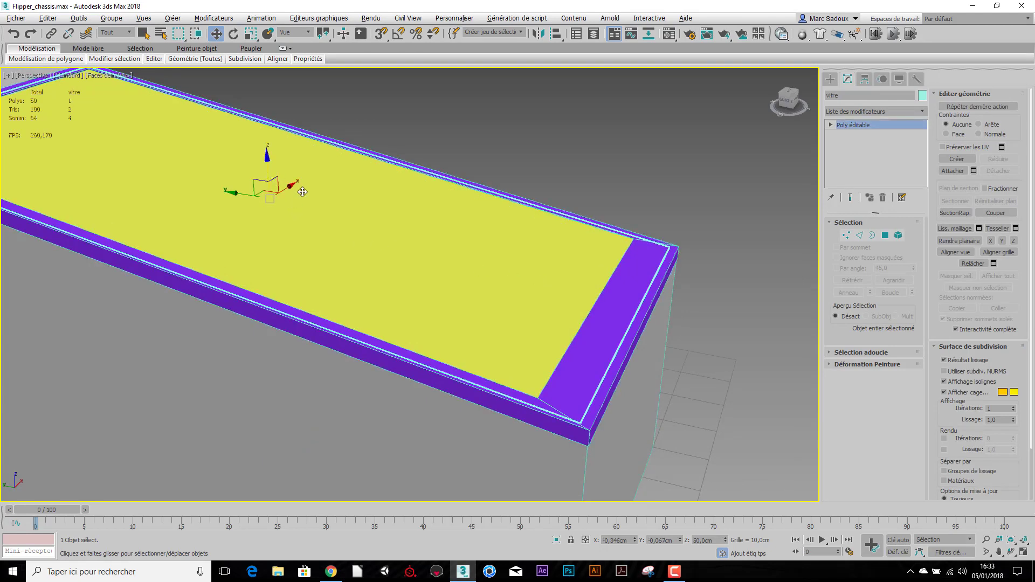
scroll(302, 192, "up", 3)
middle_click_drag(434, 279, 430, 221, "alt")
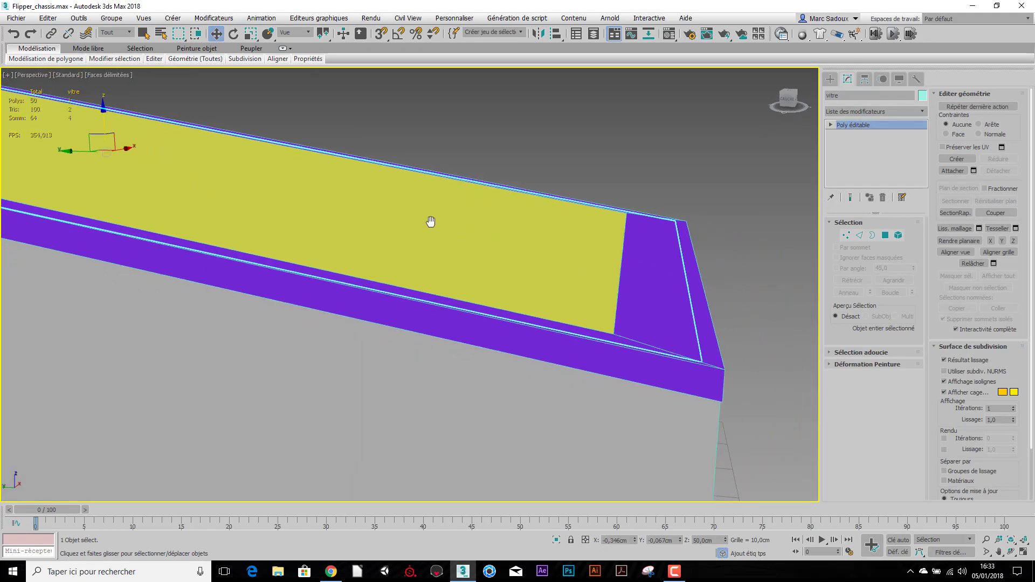
left_click_drag(725, 539, 720, 545)
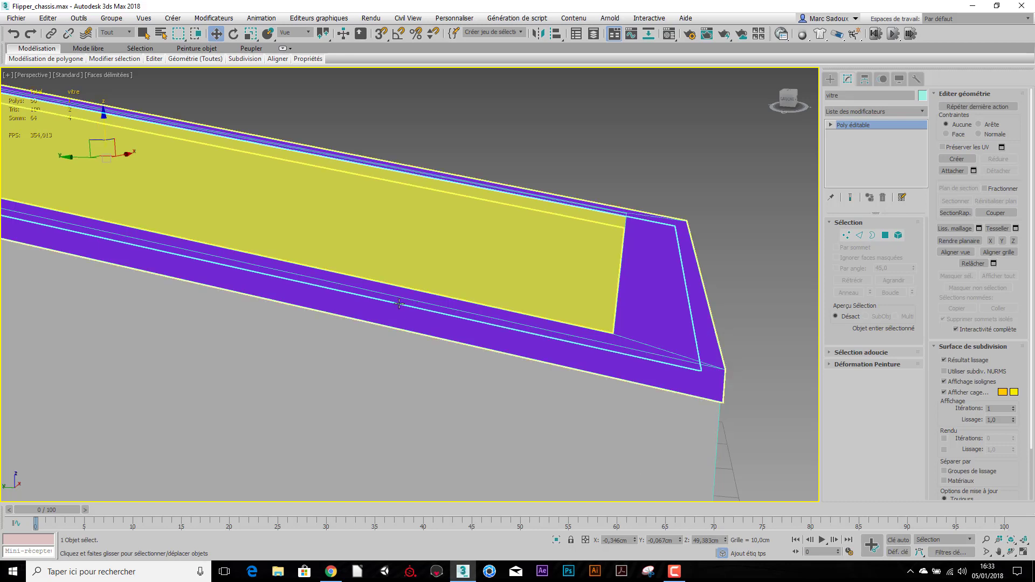
middle_click_drag(398, 303, 488, 305, "alt")
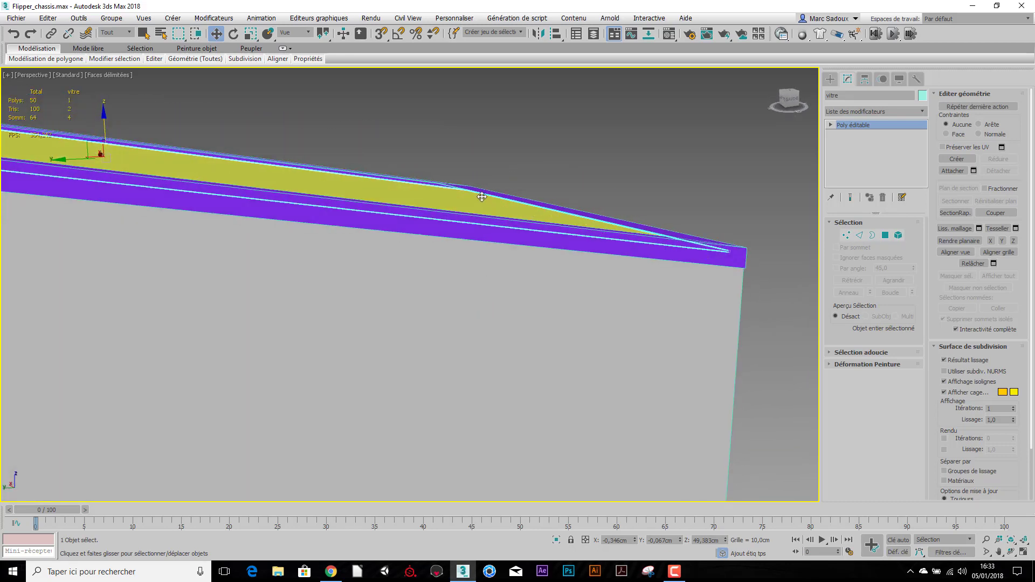
scroll(479, 193, "up", 4)
middle_click_drag(473, 205, 429, 254, "alt")
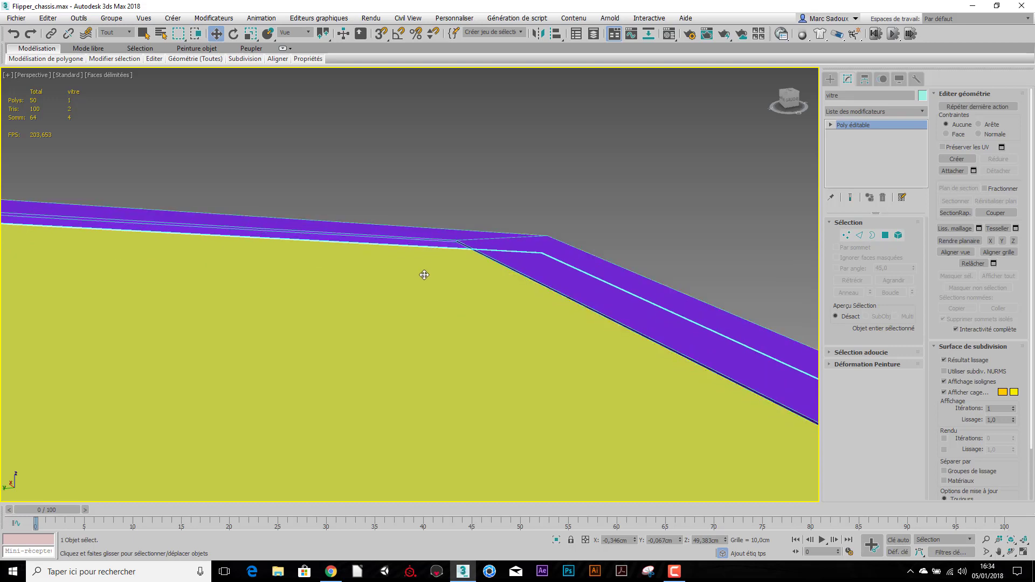
middle_click_drag(566, 307, 613, 324, "alt")
scroll(612, 324, "down", 4)
middle_click_drag(649, 358, 664, 312, "alt")
left_click(223, 163)
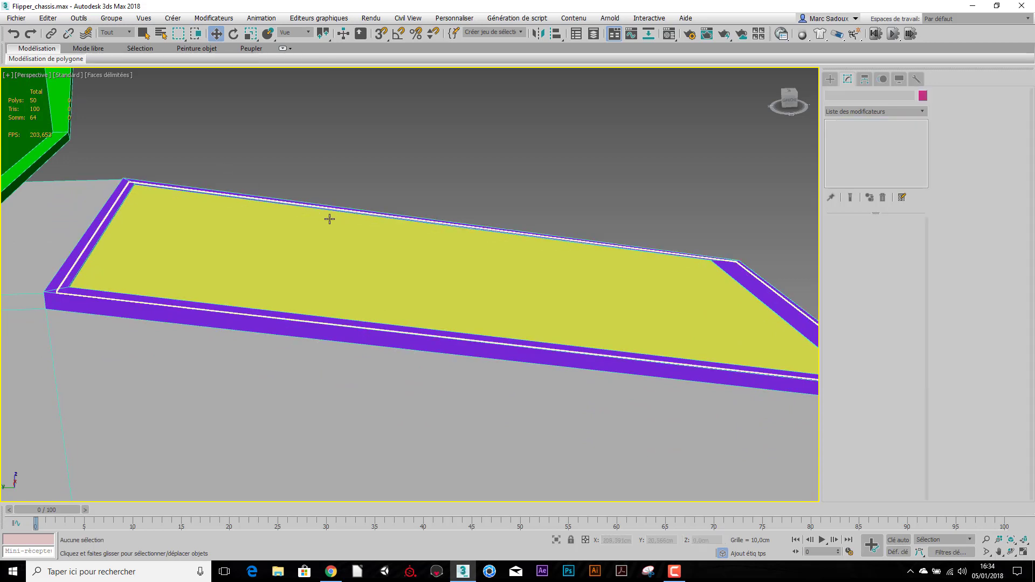
Select the loop of four top polygons around the glass-cover rim (couvre_vitre).
left_click(74, 266)
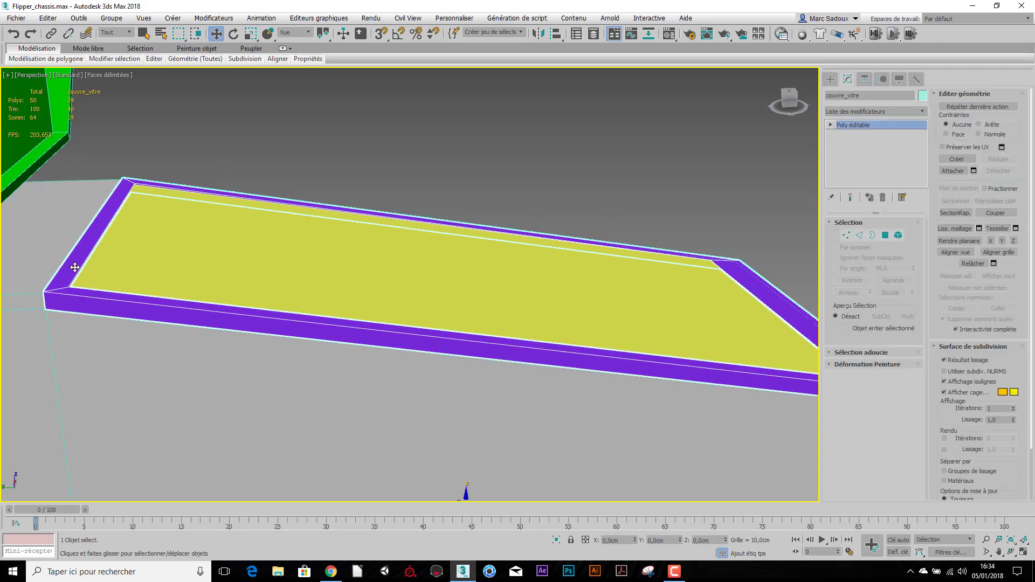
left_click(885, 235)
left_click(81, 269)
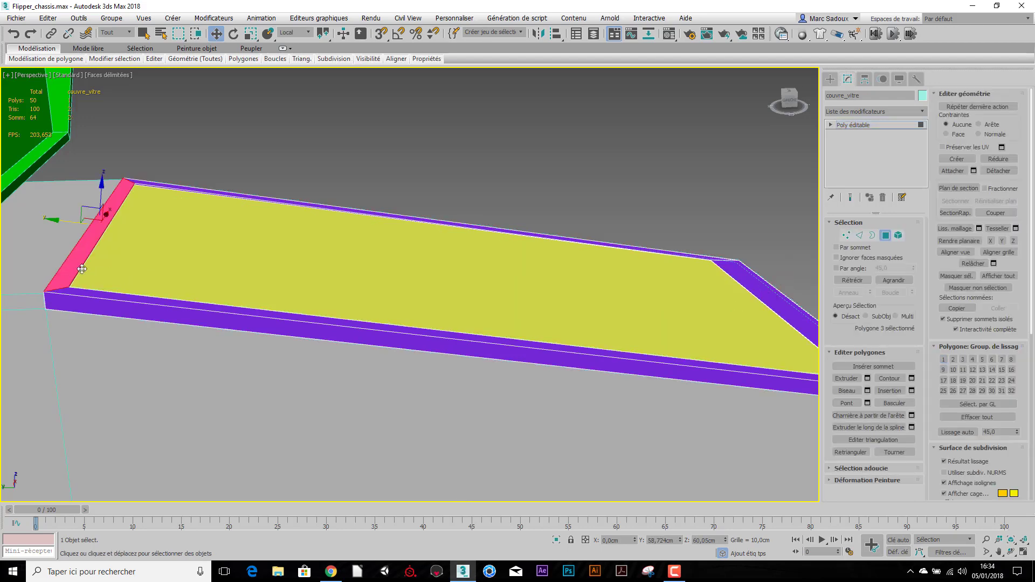
left_click(128, 296, "shift")
middle_click_drag(566, 343, 357, 325)
middle_click_drag(547, 391, 522, 383, "alt")
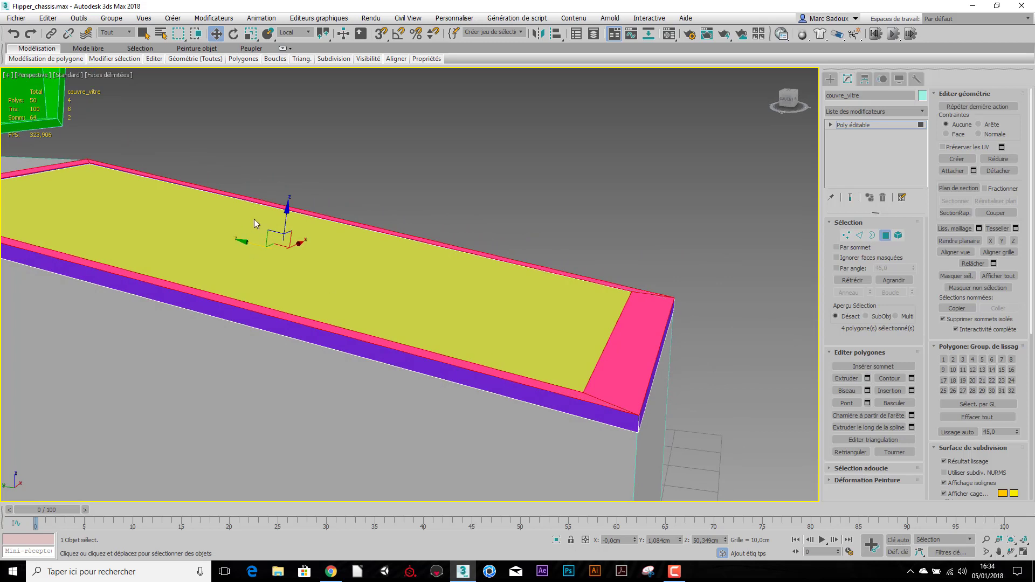
Raise the rim's four top polygons slightly above the glass in the View coordinate system, to about Z 50.5 cm, and deselect the rim.
left_click(289, 35)
left_click(292, 43)
left_click_drag(280, 214, 275, 213)
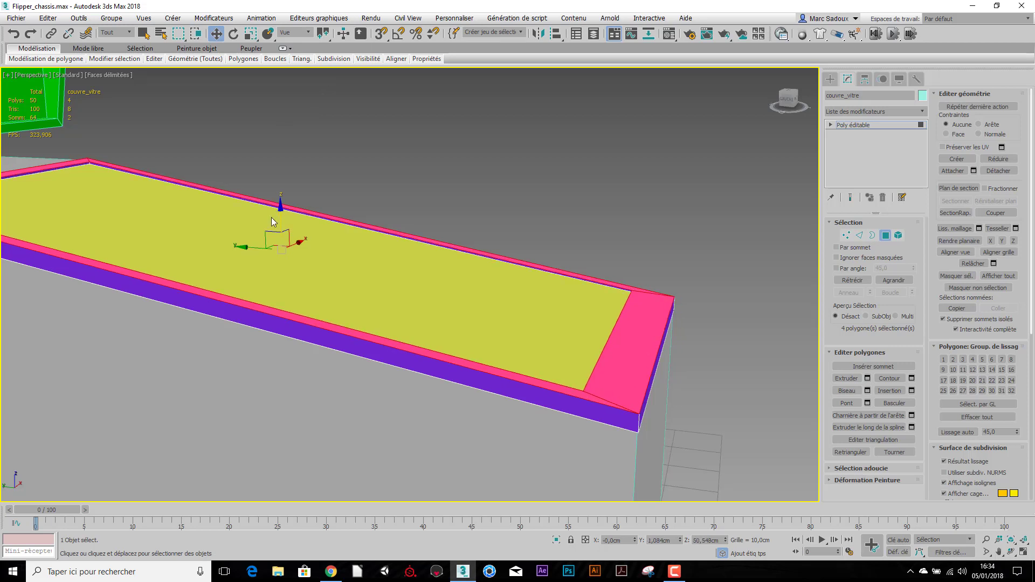
scroll(309, 222, "up", 5)
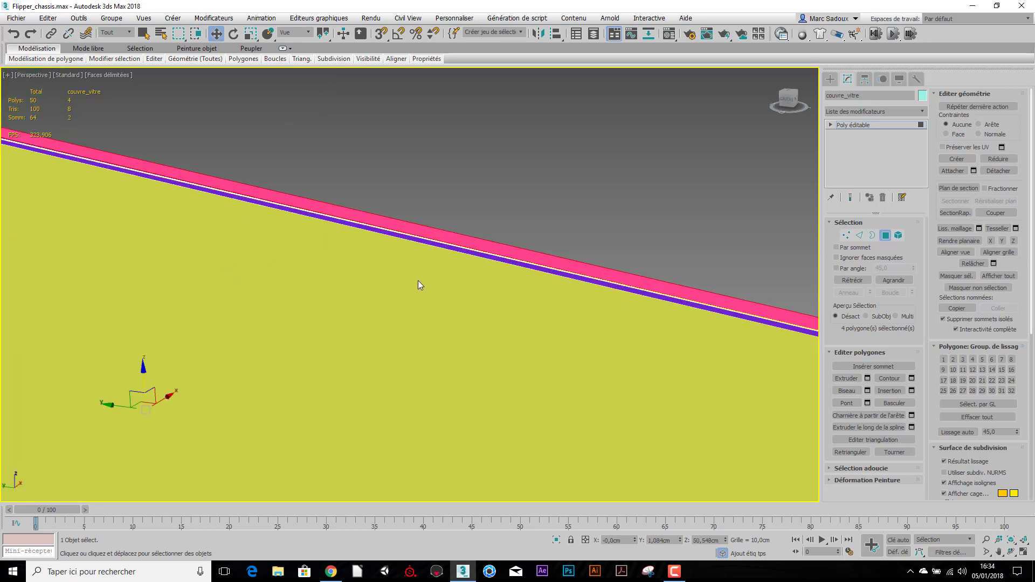
mouse_move(725, 541)
left_mouse_down()
mouse_move(725, 551)
mouse_move(716, 540)
left_mouse_up()
scroll(607, 361, "down", 6)
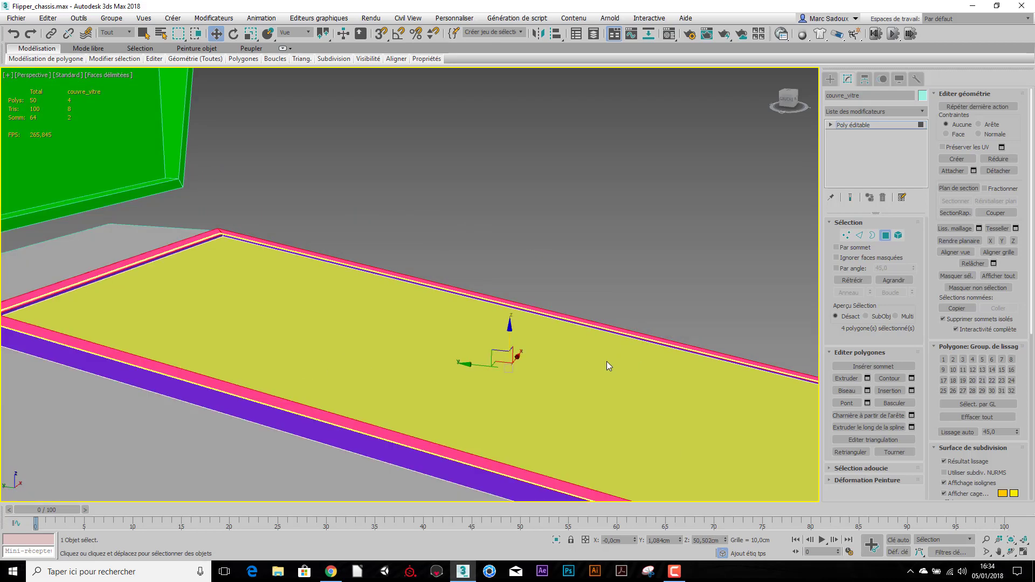
middle_click_drag(602, 356, 581, 373)
left_click(676, 256)
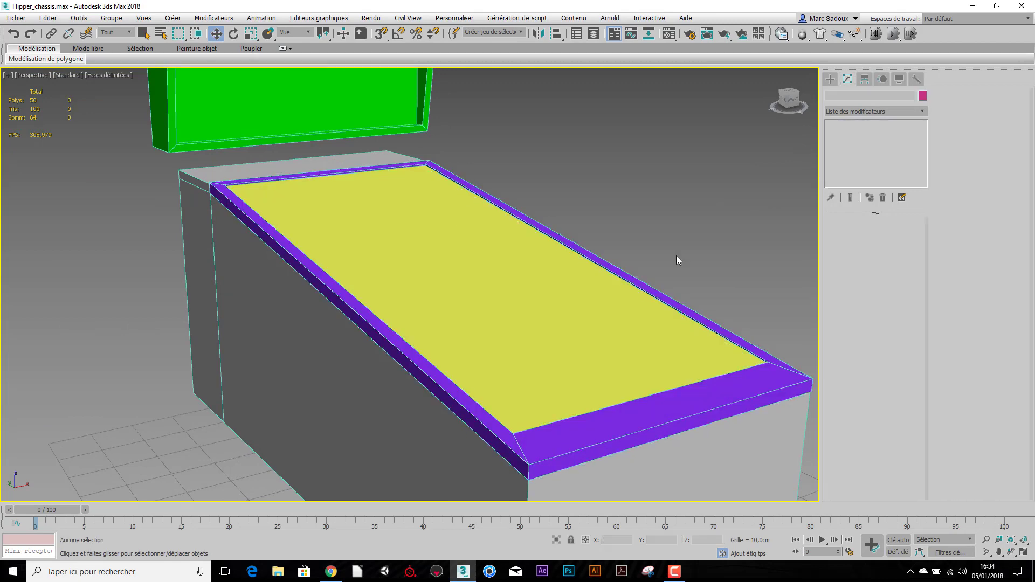
Review the whole pinball machine, selecting the chassis, the glass panel and the backbox in turn.
middle_click_drag(676, 255, 534, 308)
scroll(566, 243, "down", 3)
scroll(541, 184, "up", 3)
scroll(442, 258, "down", 3)
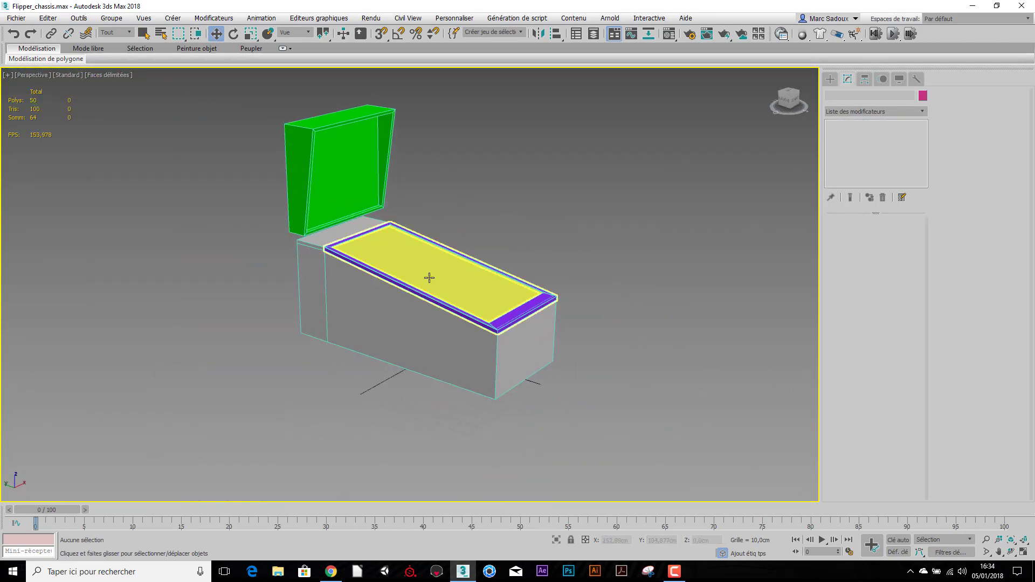
left_click(390, 301)
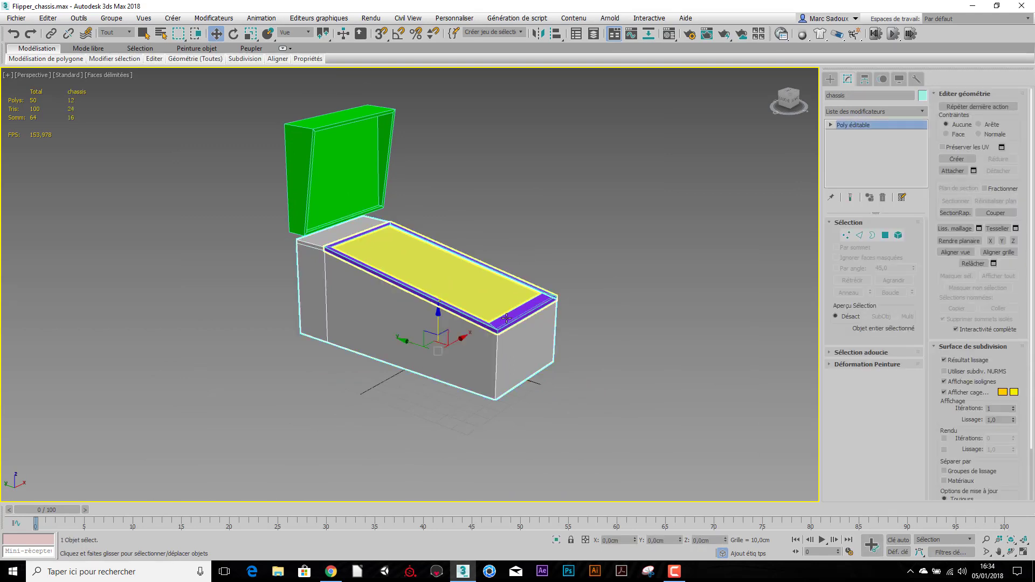
left_click(474, 293)
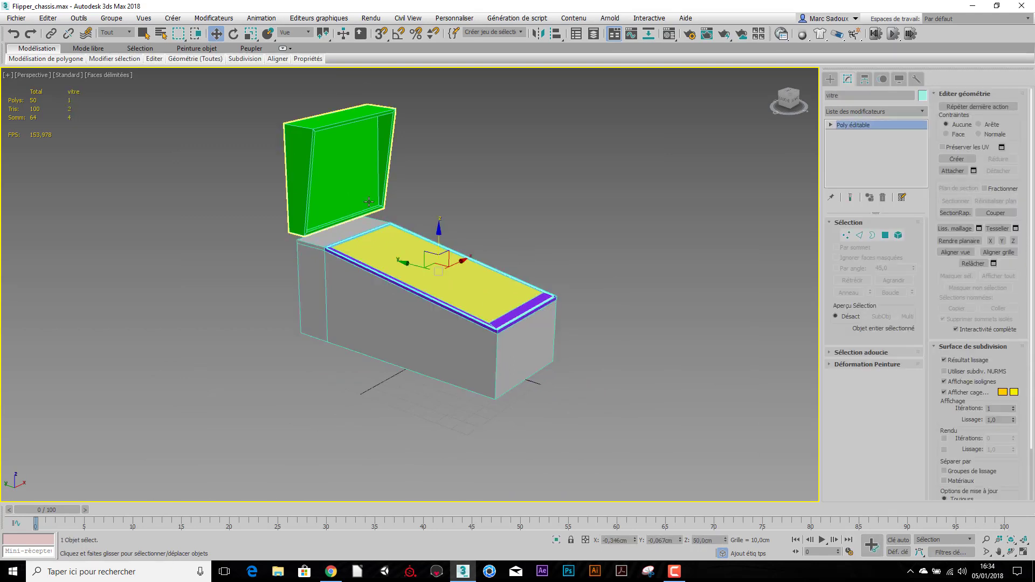
left_click(361, 180)
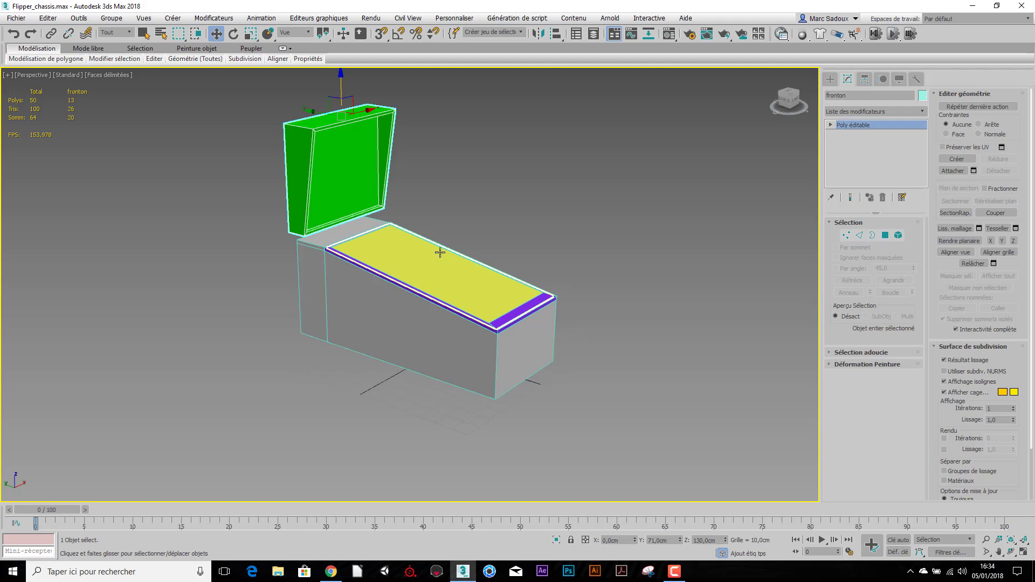
middle_click_drag(442, 244, 447, 280)
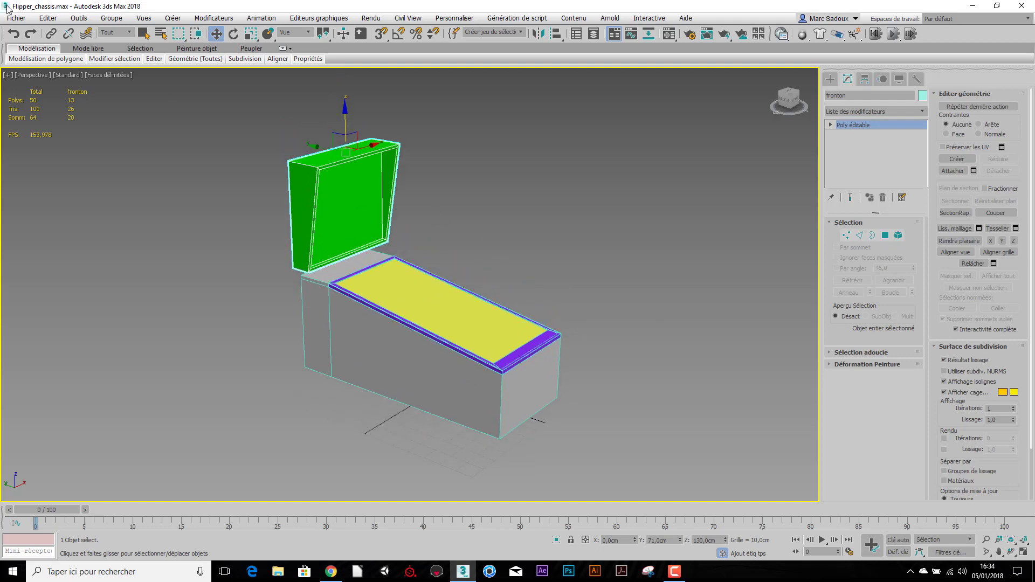
Save the scene as an incremented copy named Flipper_chassis01.max in the 01_FLIPPER folder.
left_click(16, 17)
left_click(38, 116)
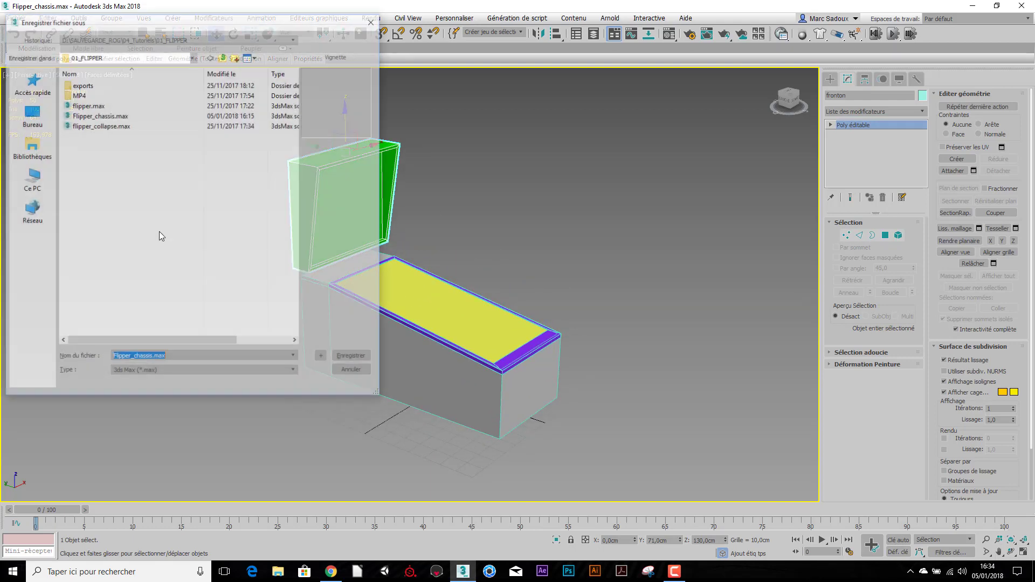
left_click(97, 118)
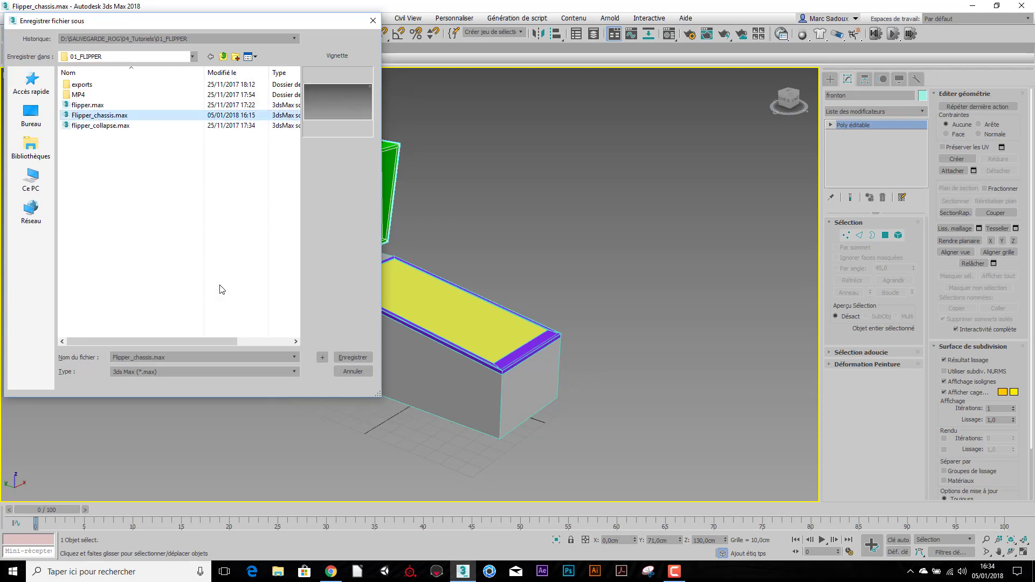
left_click(324, 358)
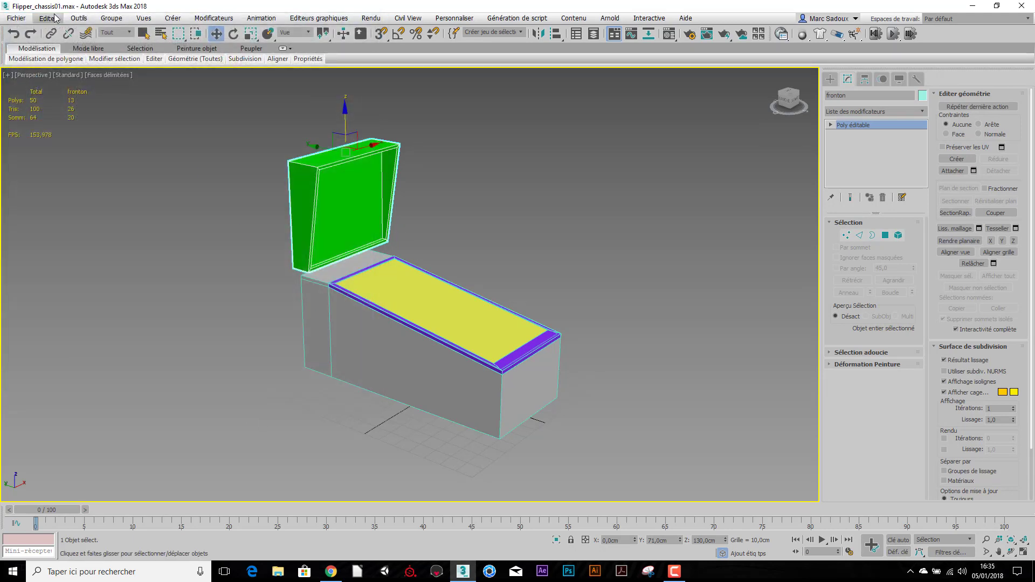